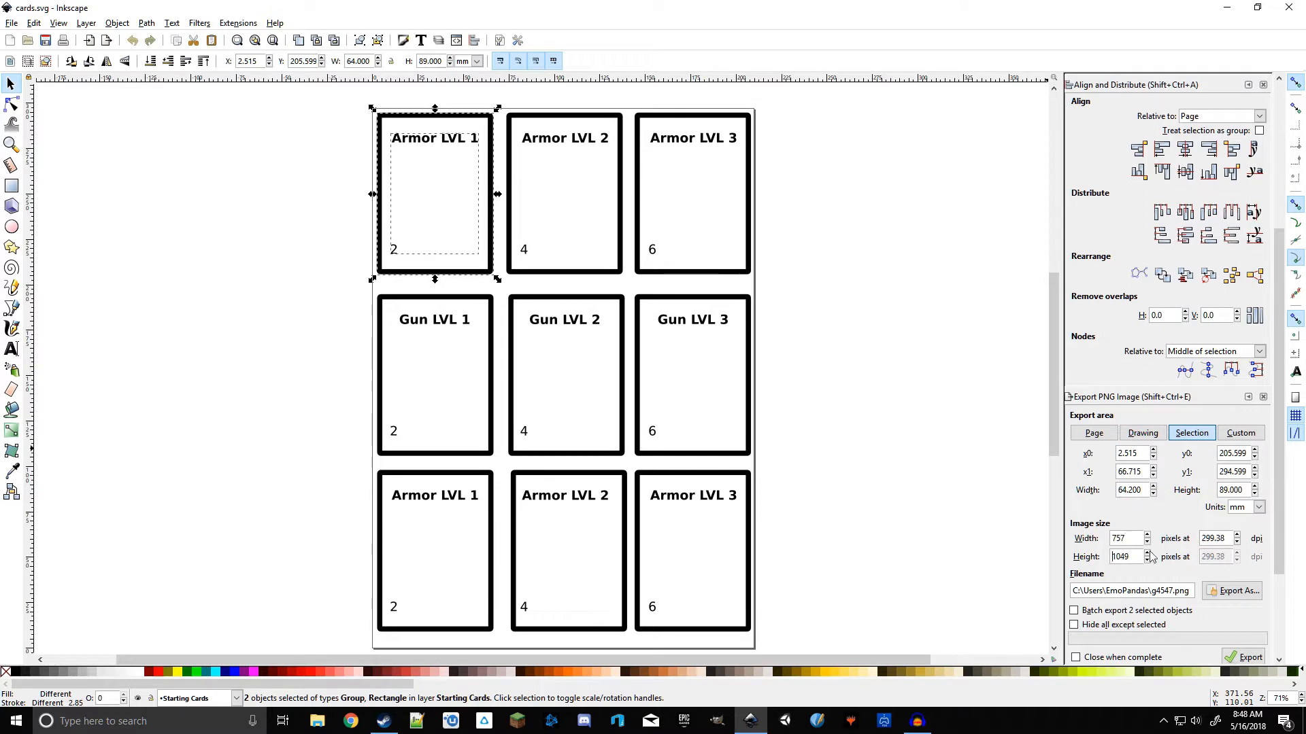
Step: Set the export area to the current selection and open the export file dialog in the tuts inkscape folder
left_click(1192, 435)
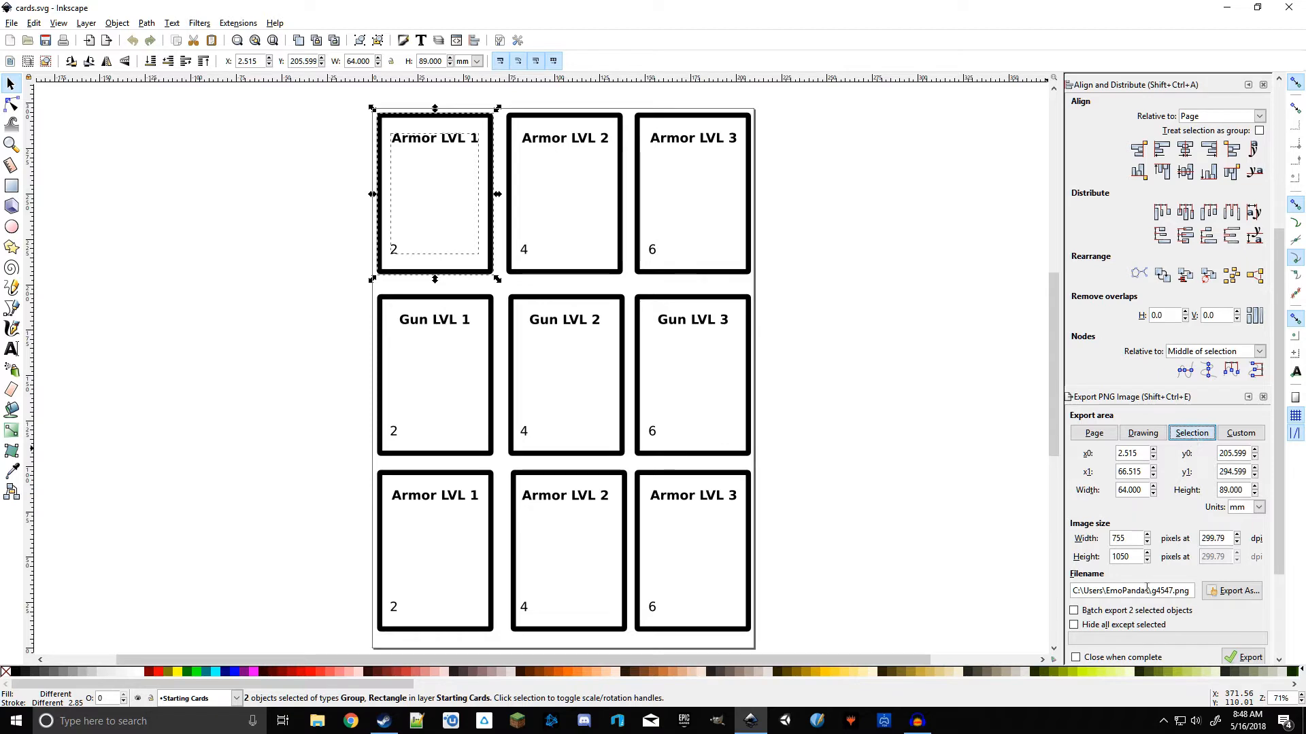
left_click(1233, 590)
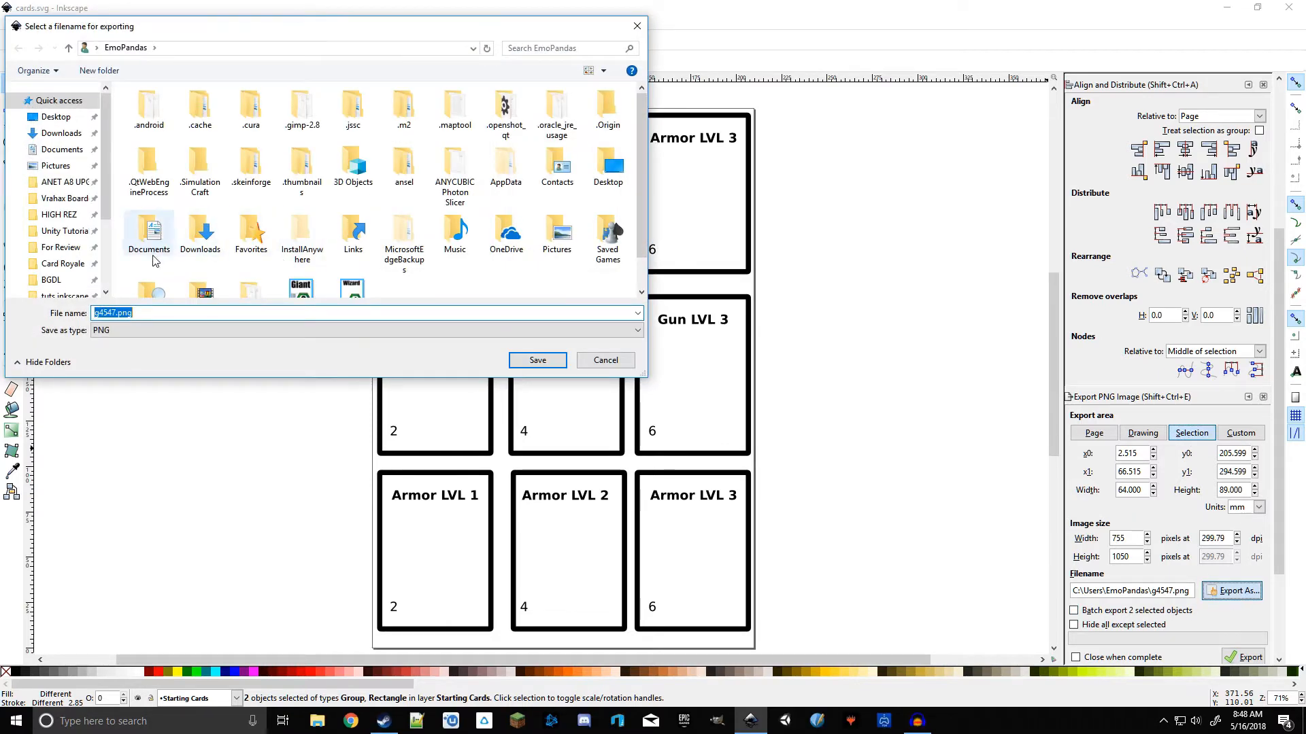
left_click(60, 280)
left_click(62, 269)
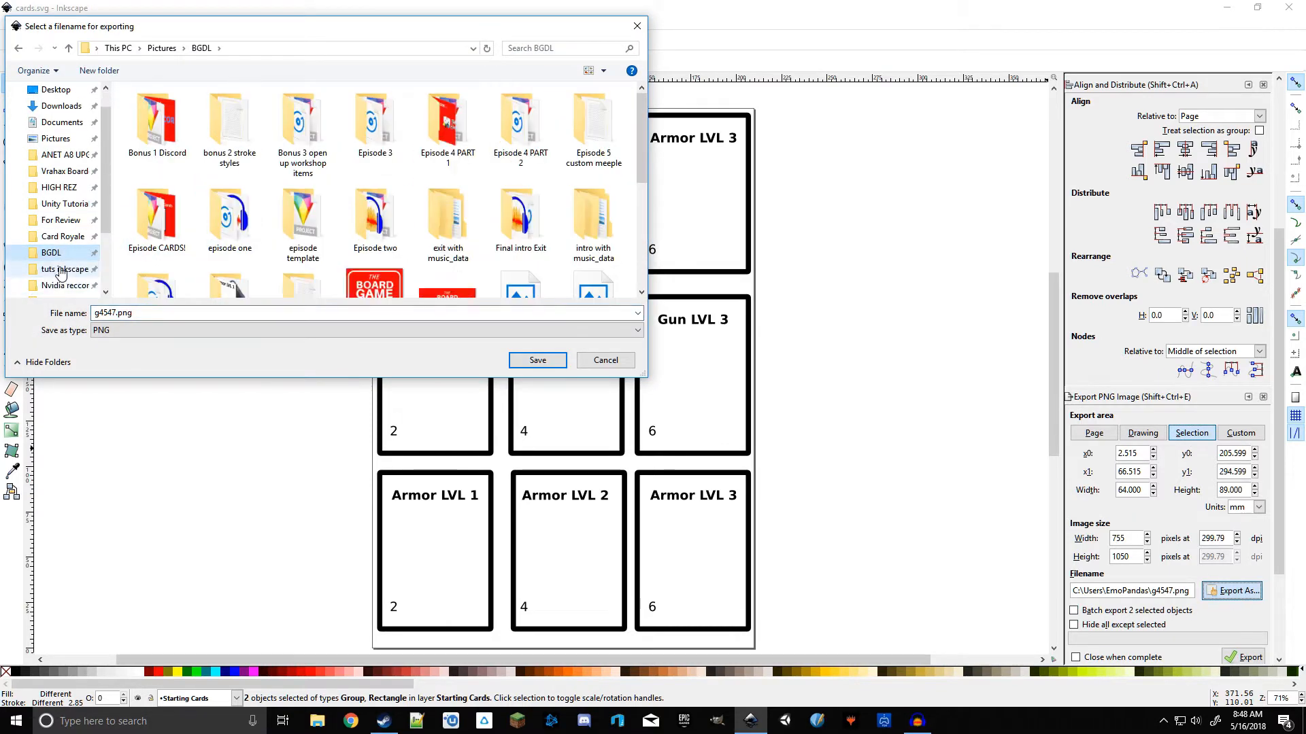
Step: Create a new folder named BGDL cards inside tuts inkscape
right_click(427, 210)
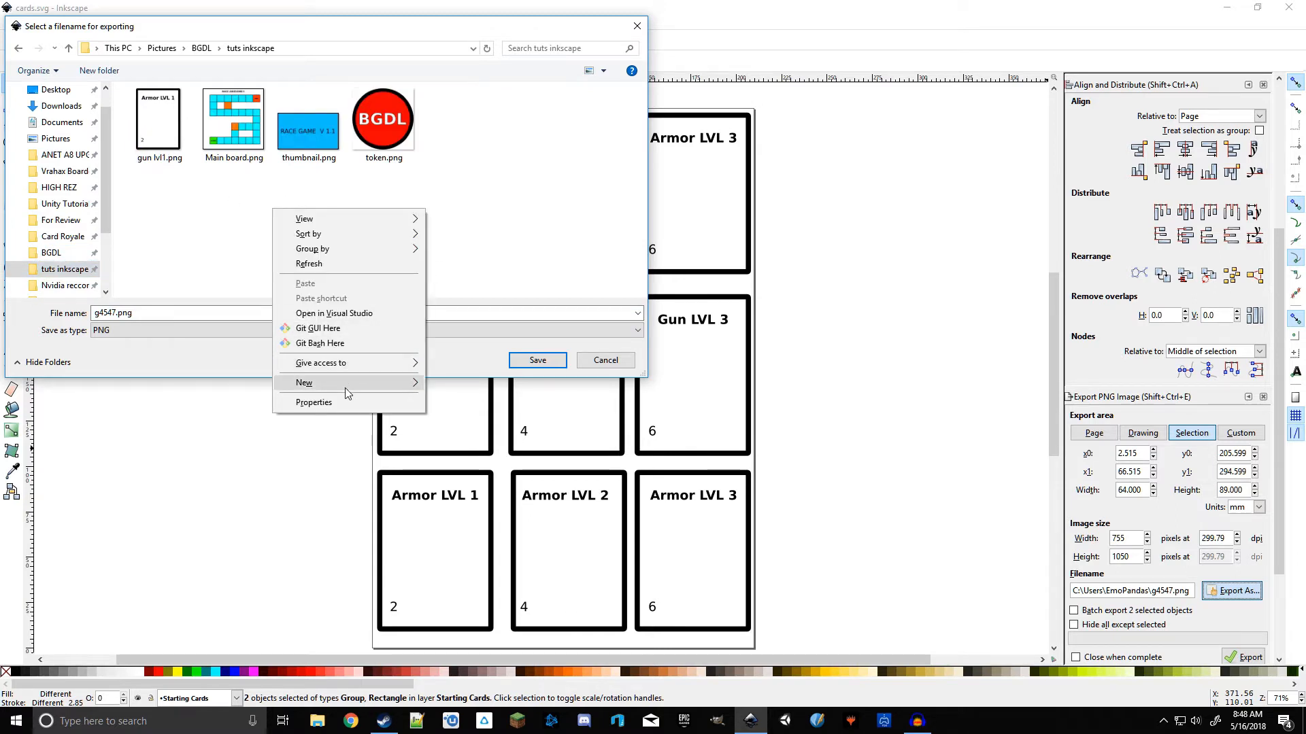
mouse_move(401, 383)
left_click(496, 379)
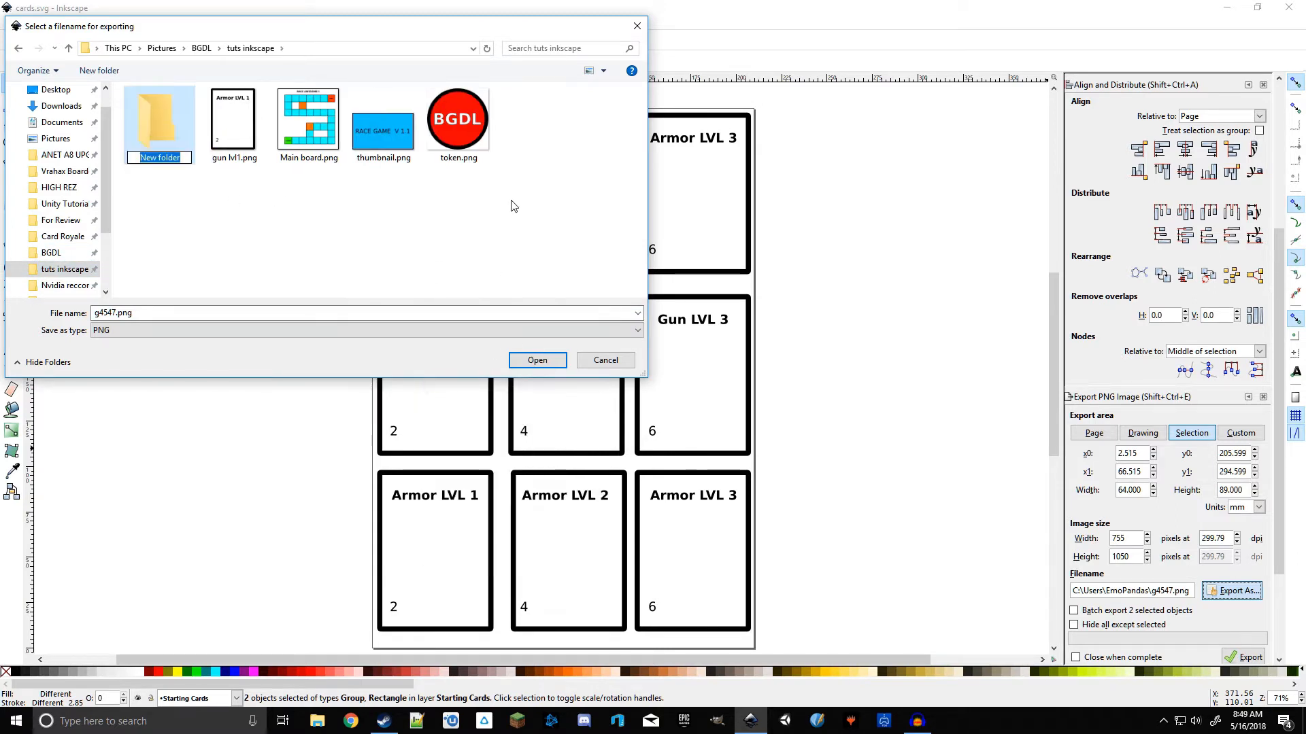
type("BGDL")
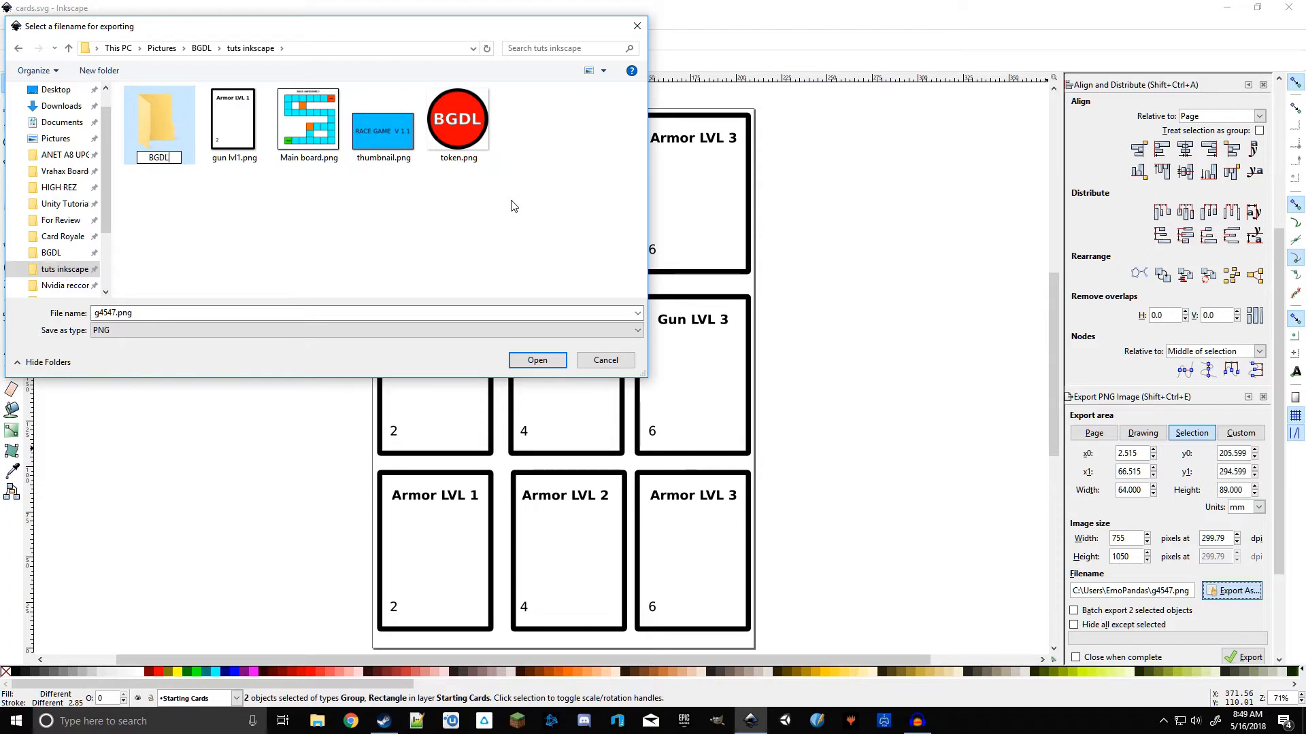
type(" cards")
key("Return")
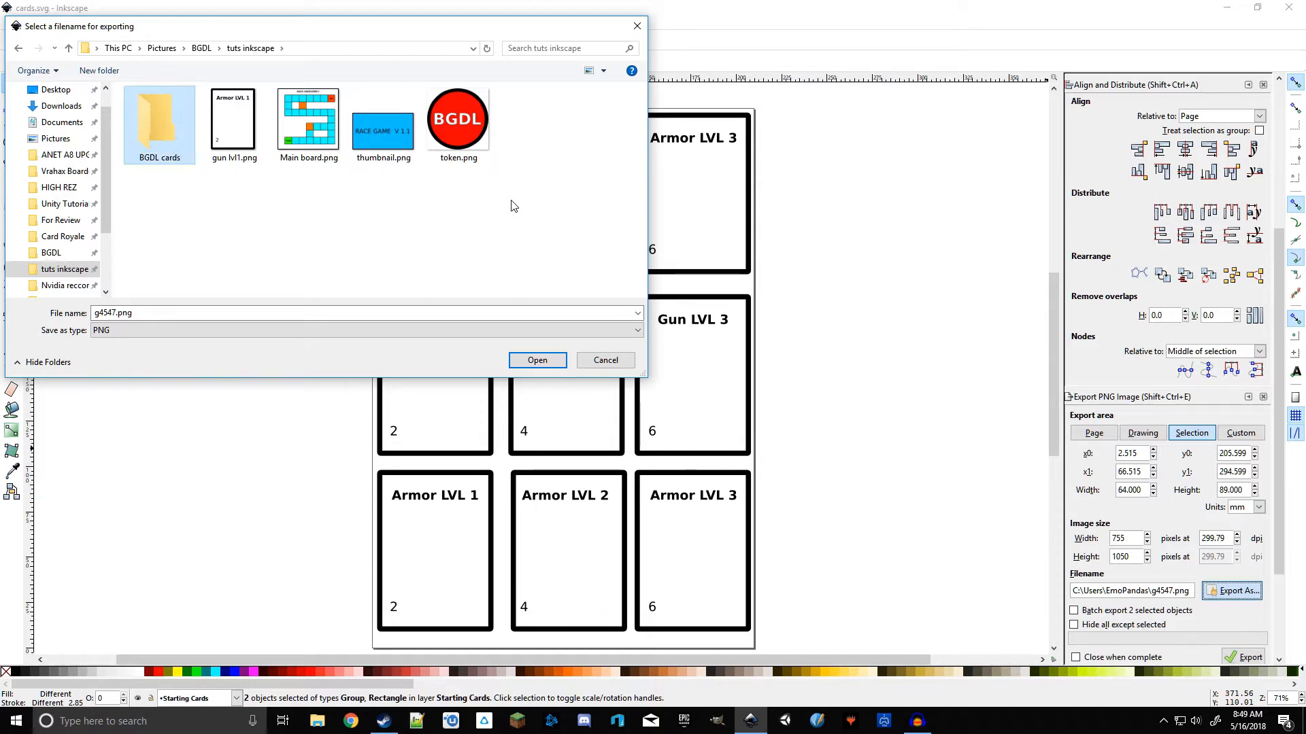
Step: Open the BGDL cards folder, name the export armor lvl 1, and export the Armor LVL 1 card
double_click(173, 122)
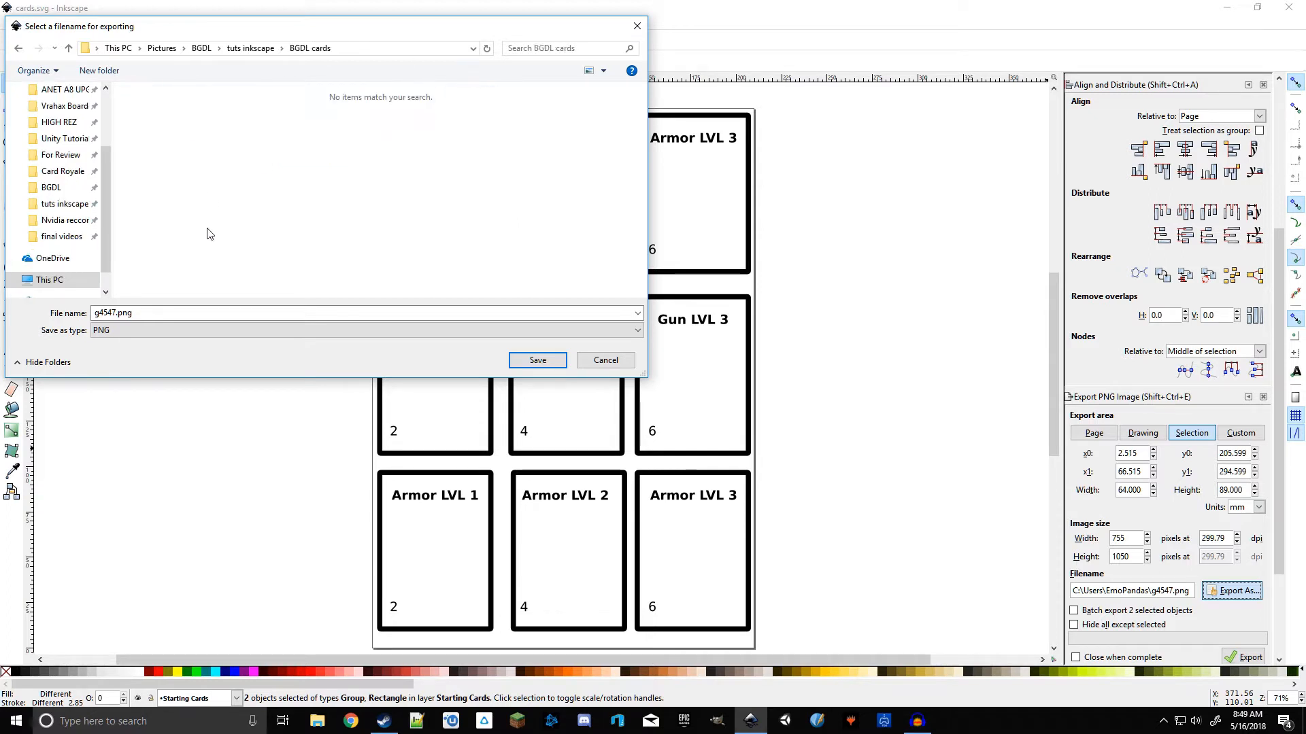
double_click(197, 312)
left_click_drag(291, 30, 559, 183)
type("armor")
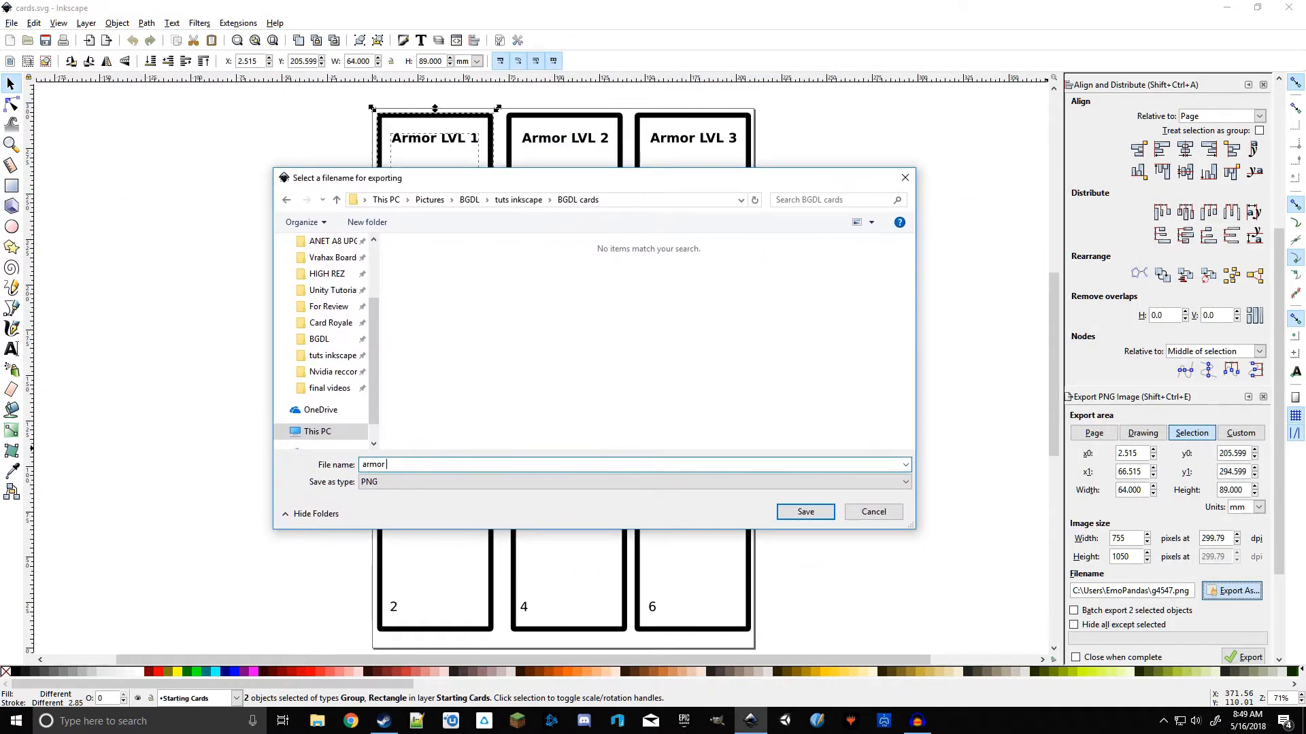
type(" lvl 1")
key("Return")
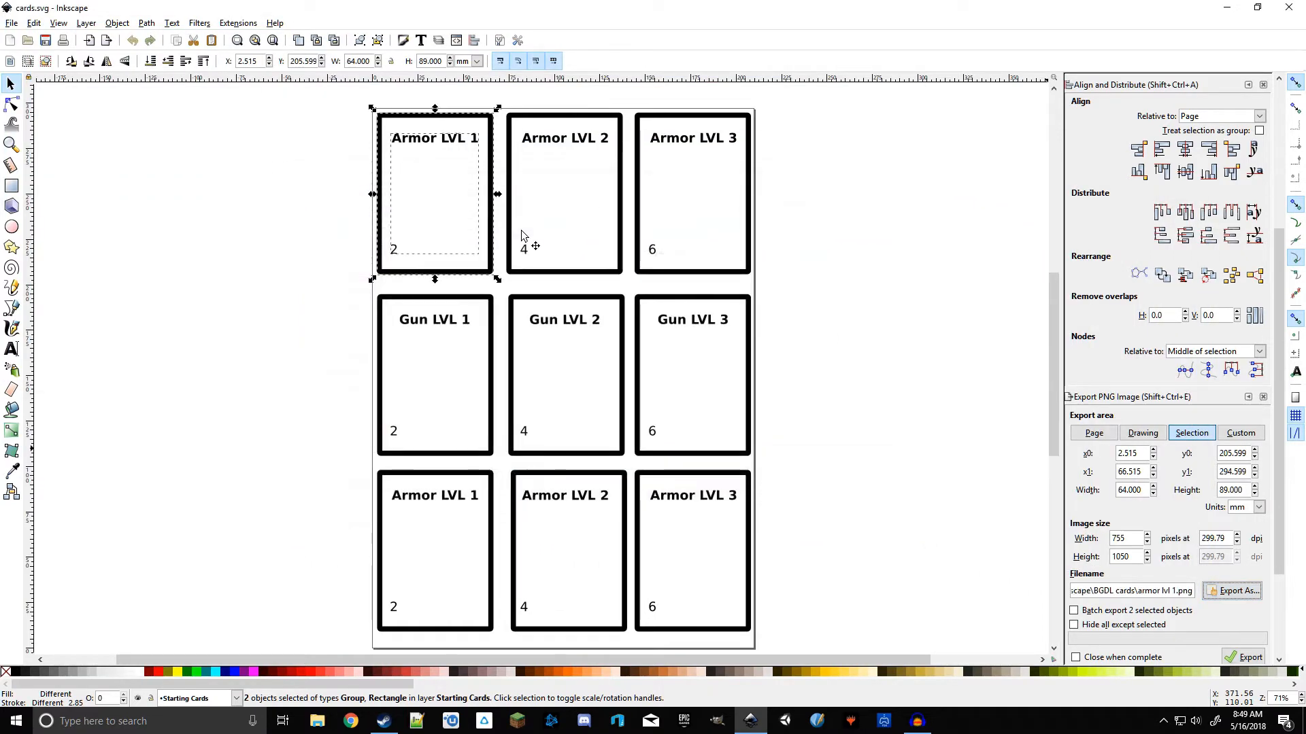
scroll(1228, 623, "down", 3)
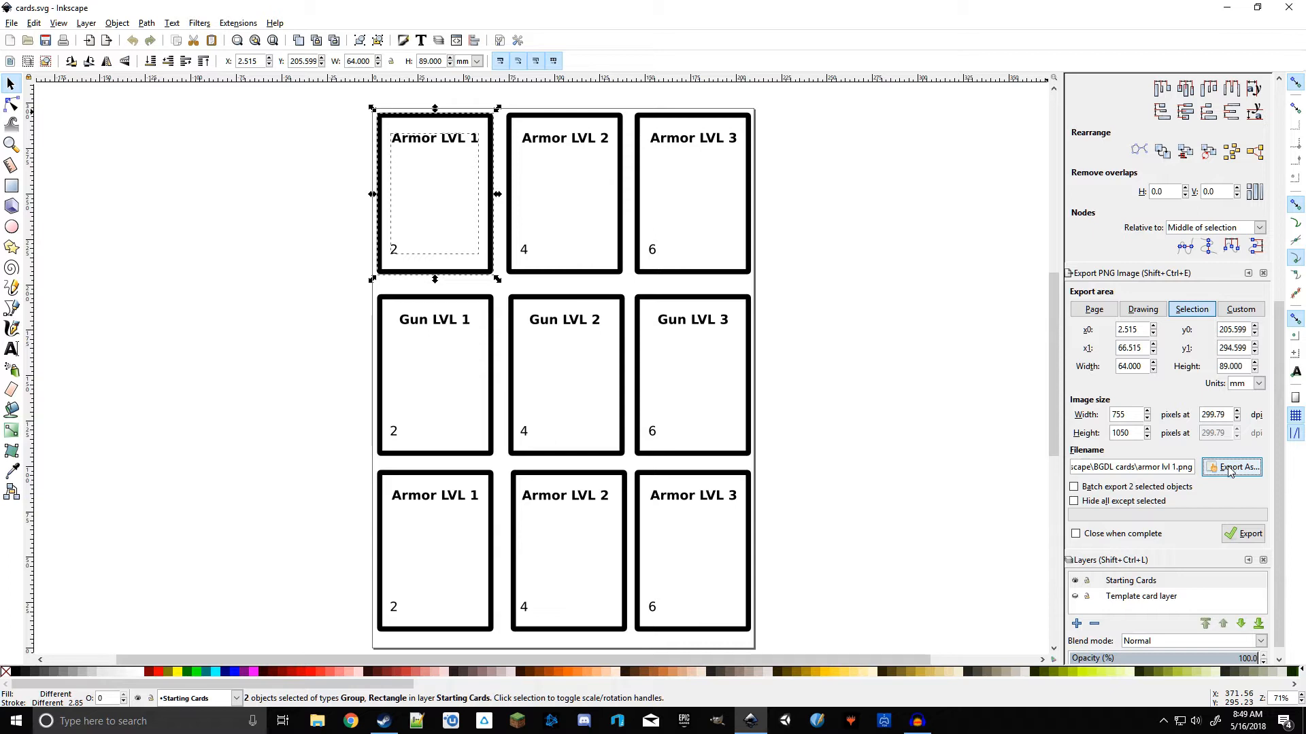
left_click(1240, 535)
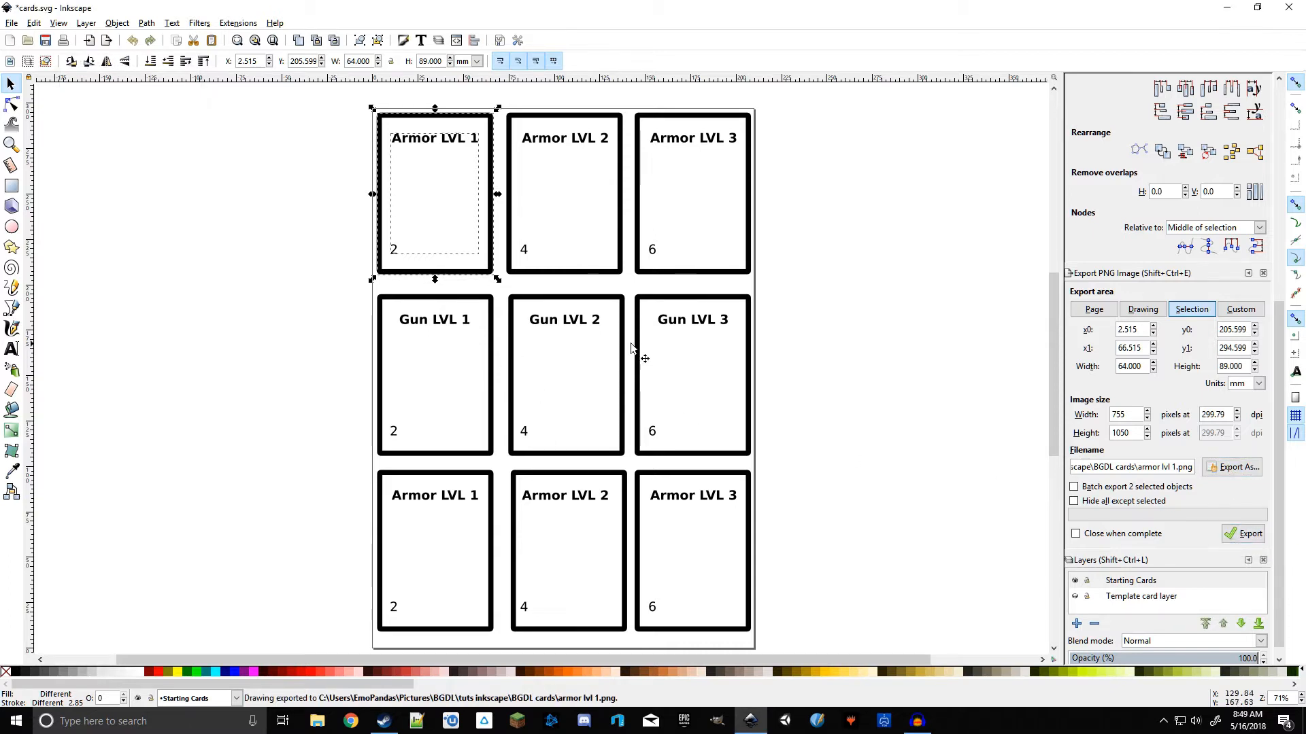
Step: Select the Armor LVL 2 card and open the export file dialog in the BGDL cards folder
left_click(888, 340)
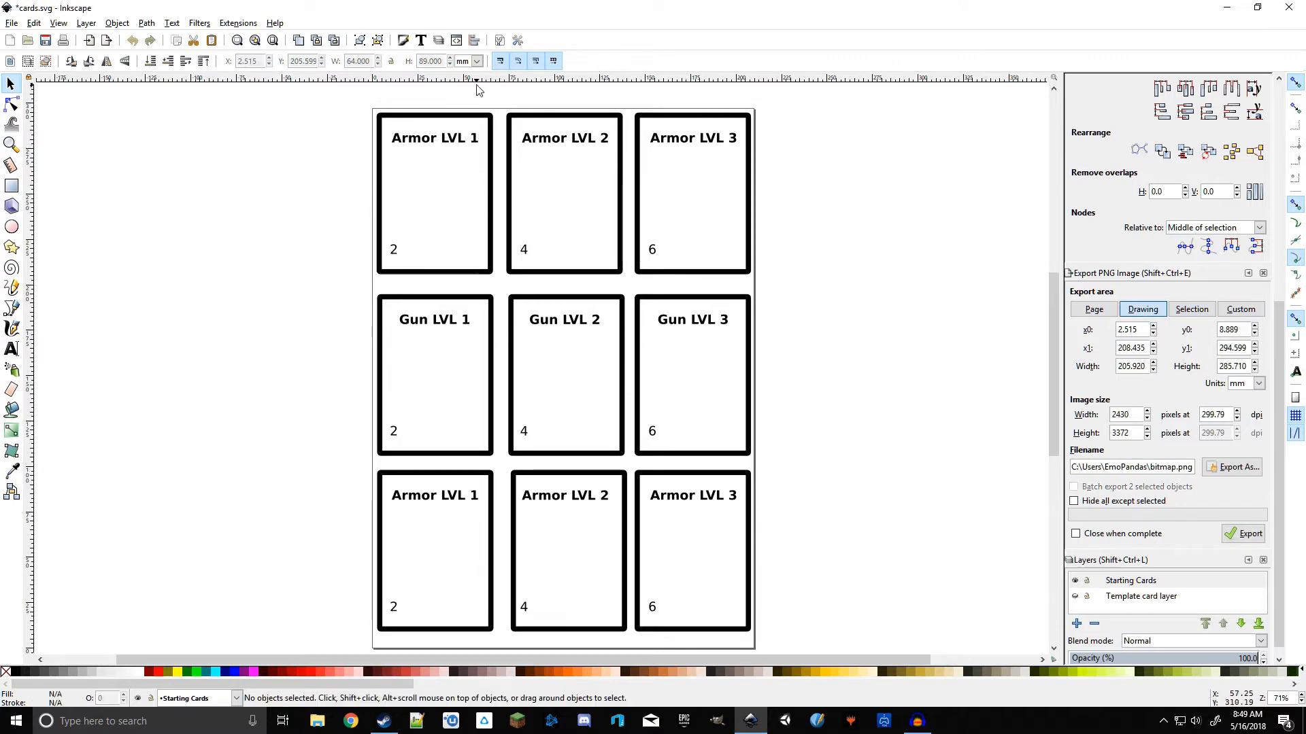
left_click_drag(504, 99, 639, 287)
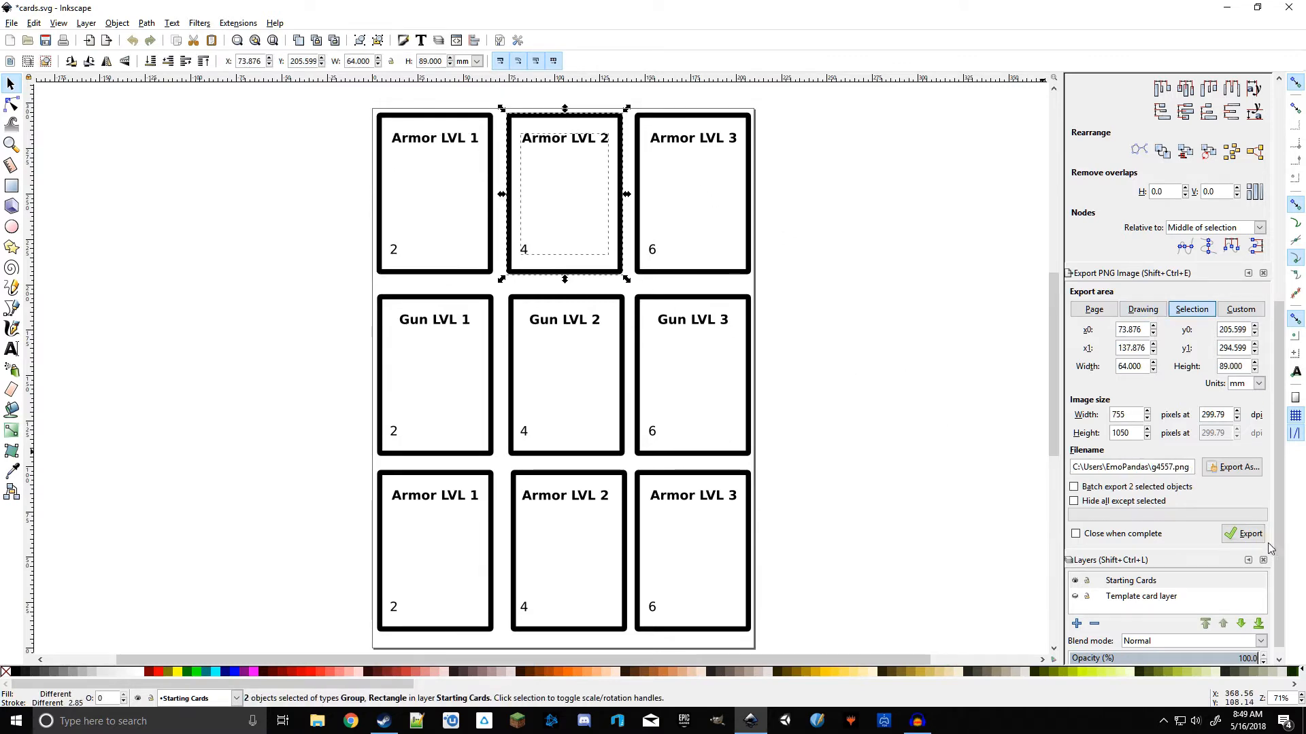
left_click(1232, 467)
scroll(335, 413, "down", 1)
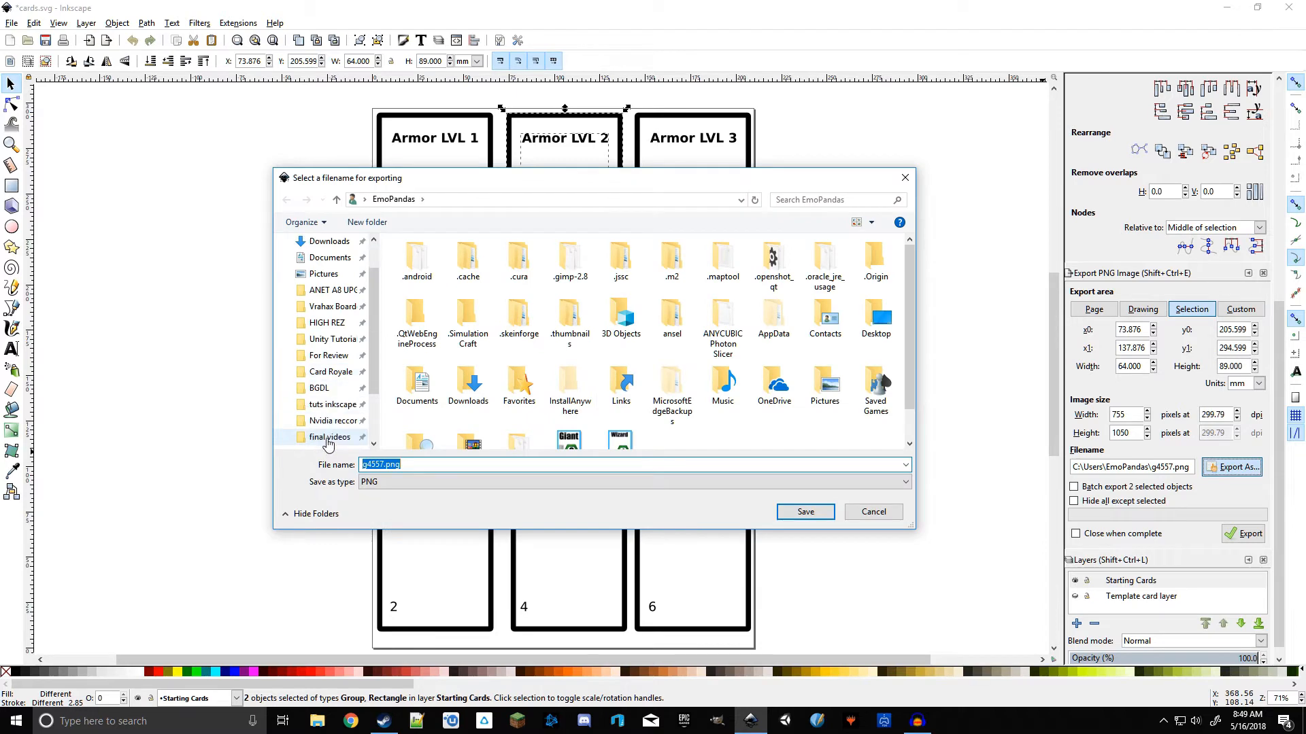
left_click(336, 410)
double_click(426, 272)
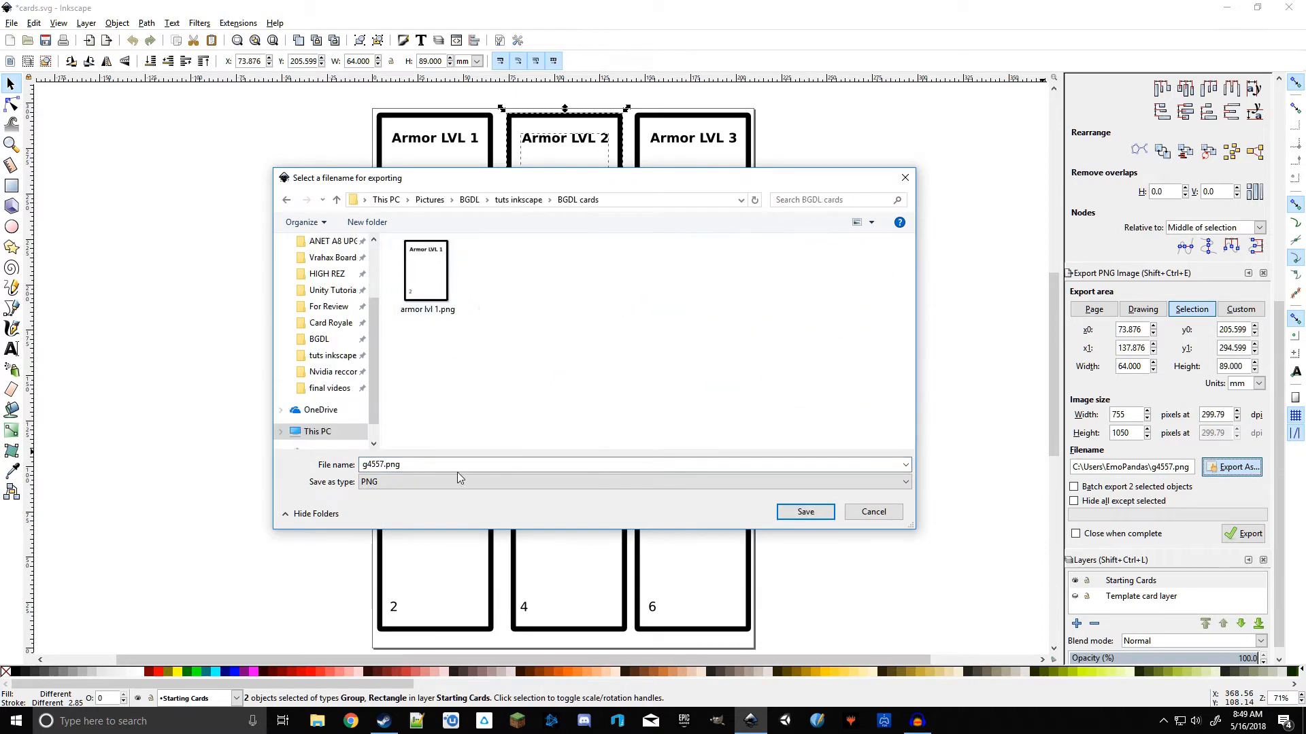
Step: Name the export armor lvl 2.png and export the Armor LVL 2 card
double_click(428, 465)
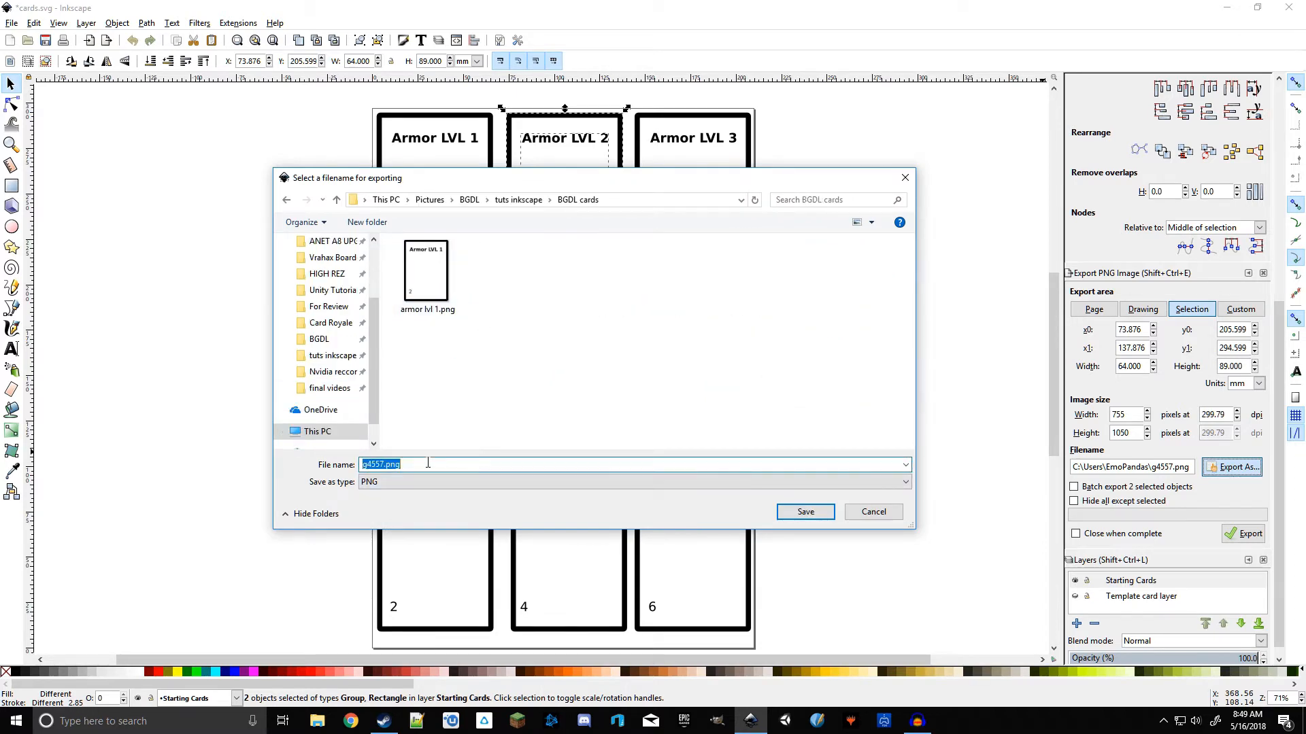
type("arm")
key("Down")
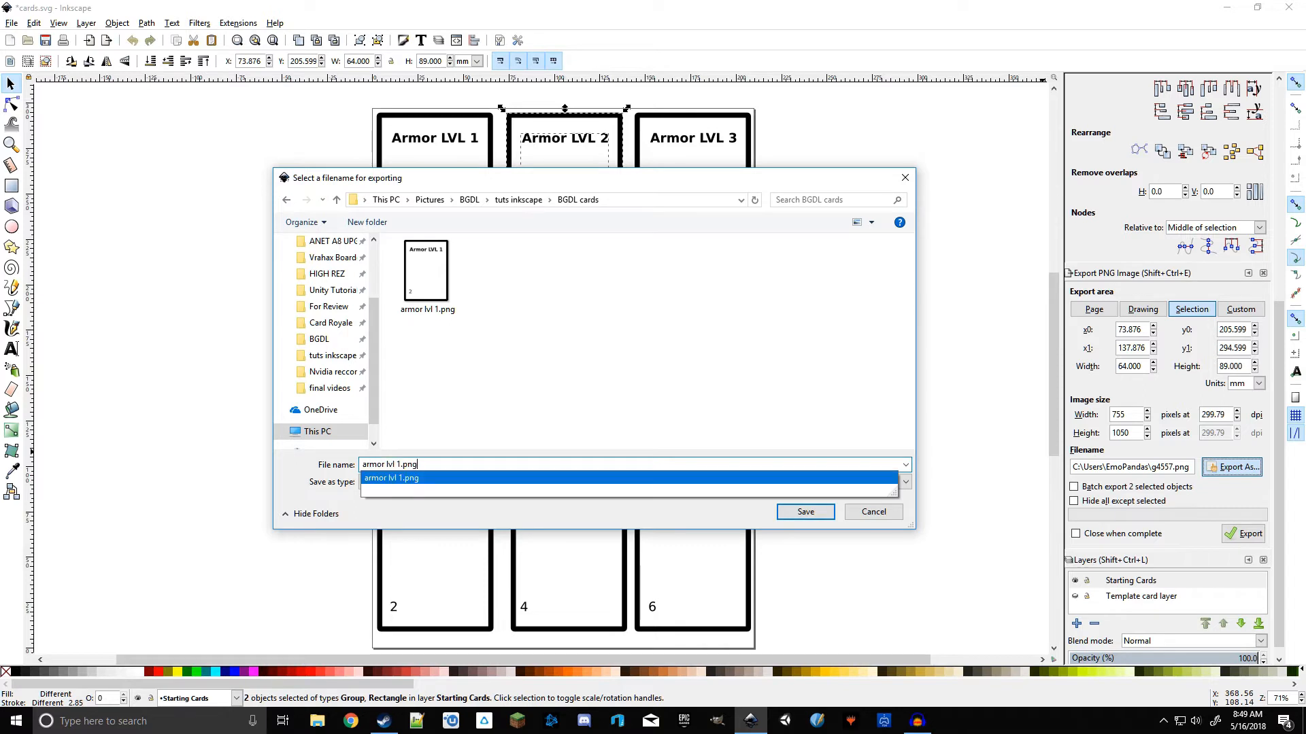
key("BackSpace")
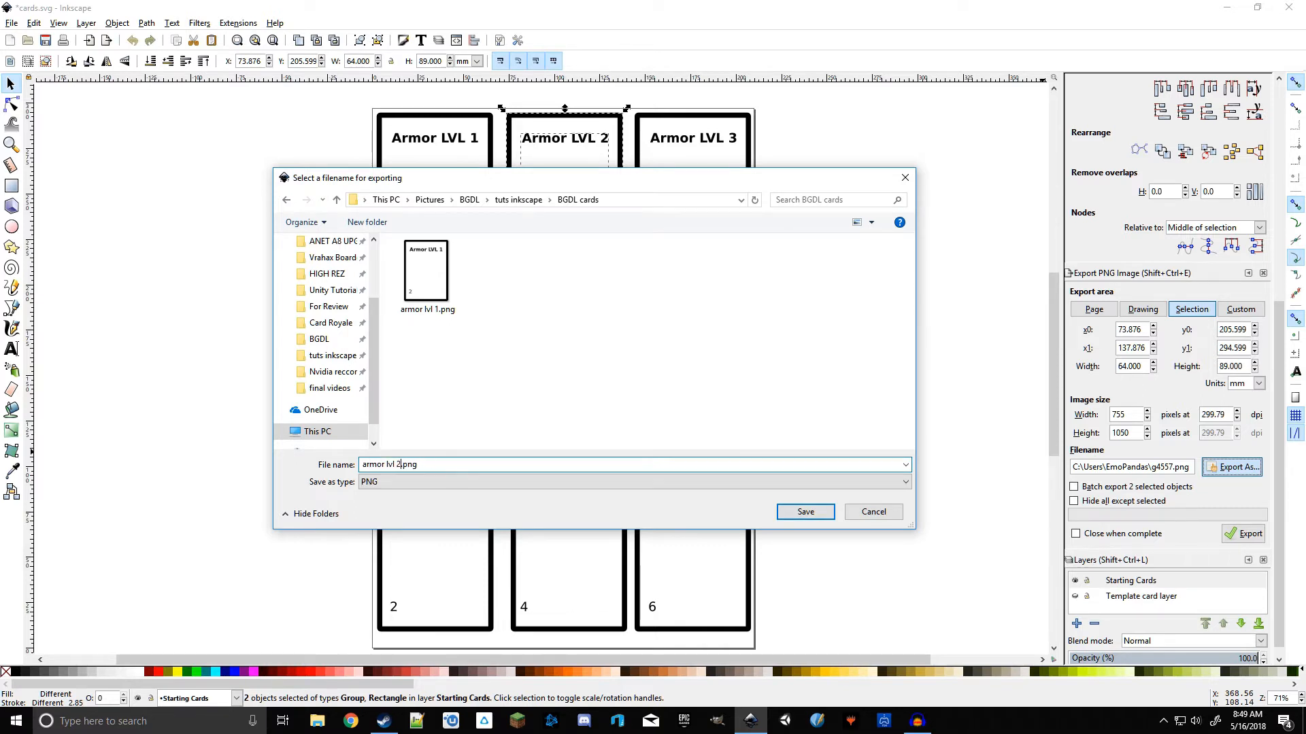
key("Return")
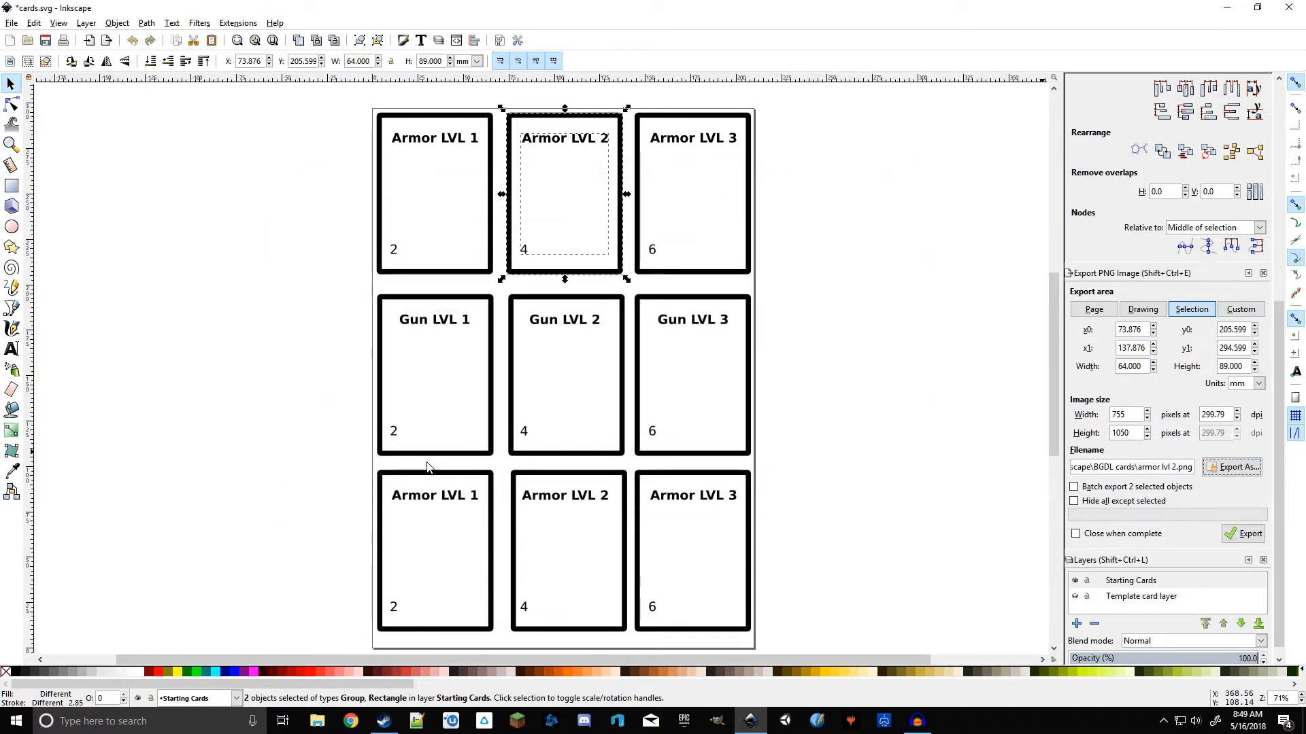
left_click(1243, 534)
Step: Select the Armor LVL 3 card and open the export file dialog in the BGDL cards folder
left_click(796, 109)
mouse_move(770, 105)
left_mouse_down()
mouse_move(606, 270)
mouse_move(641, 283)
left_mouse_up()
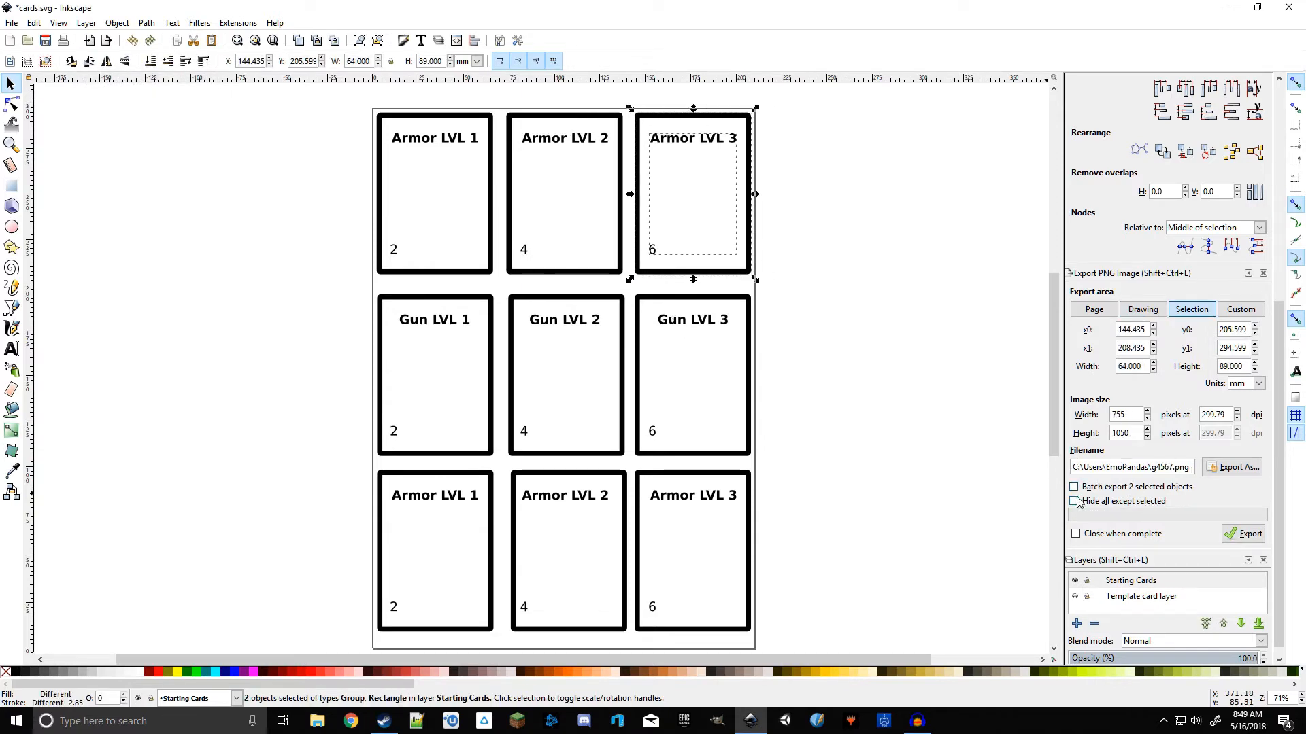
left_click(1231, 467)
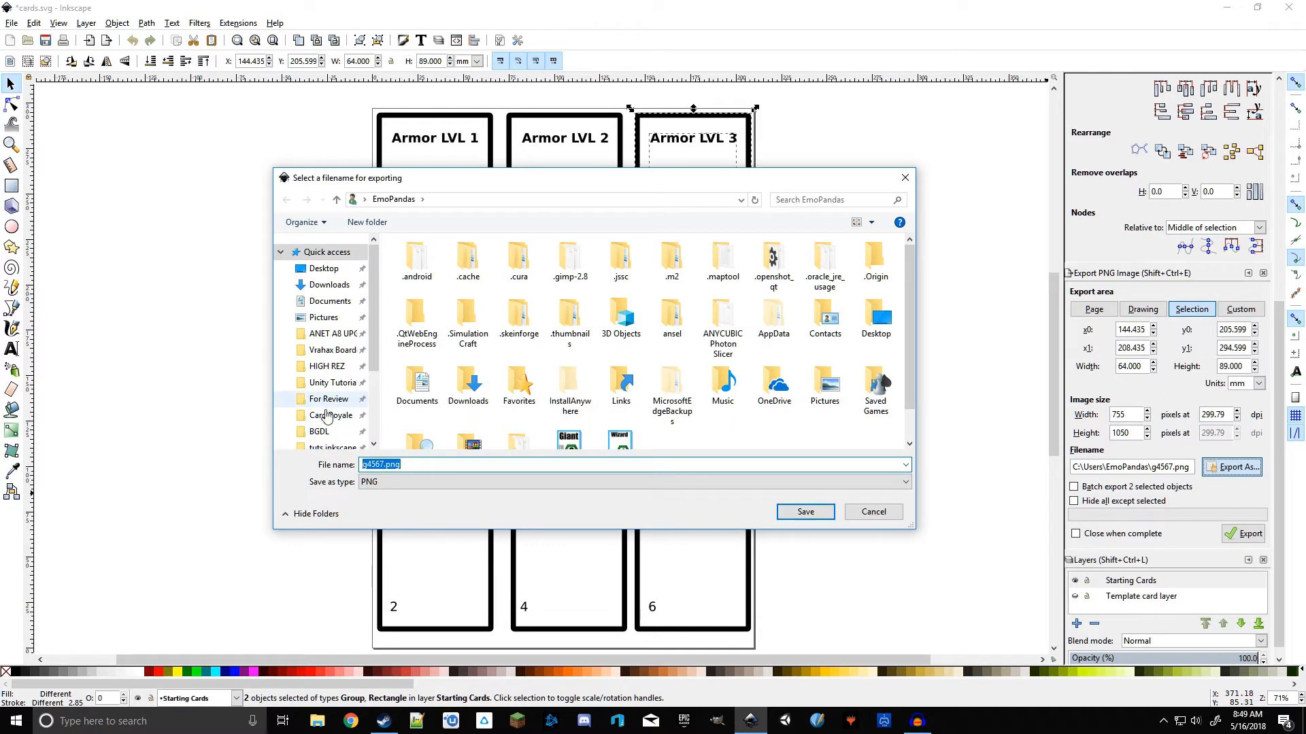
left_click(319, 431)
left_click(332, 447)
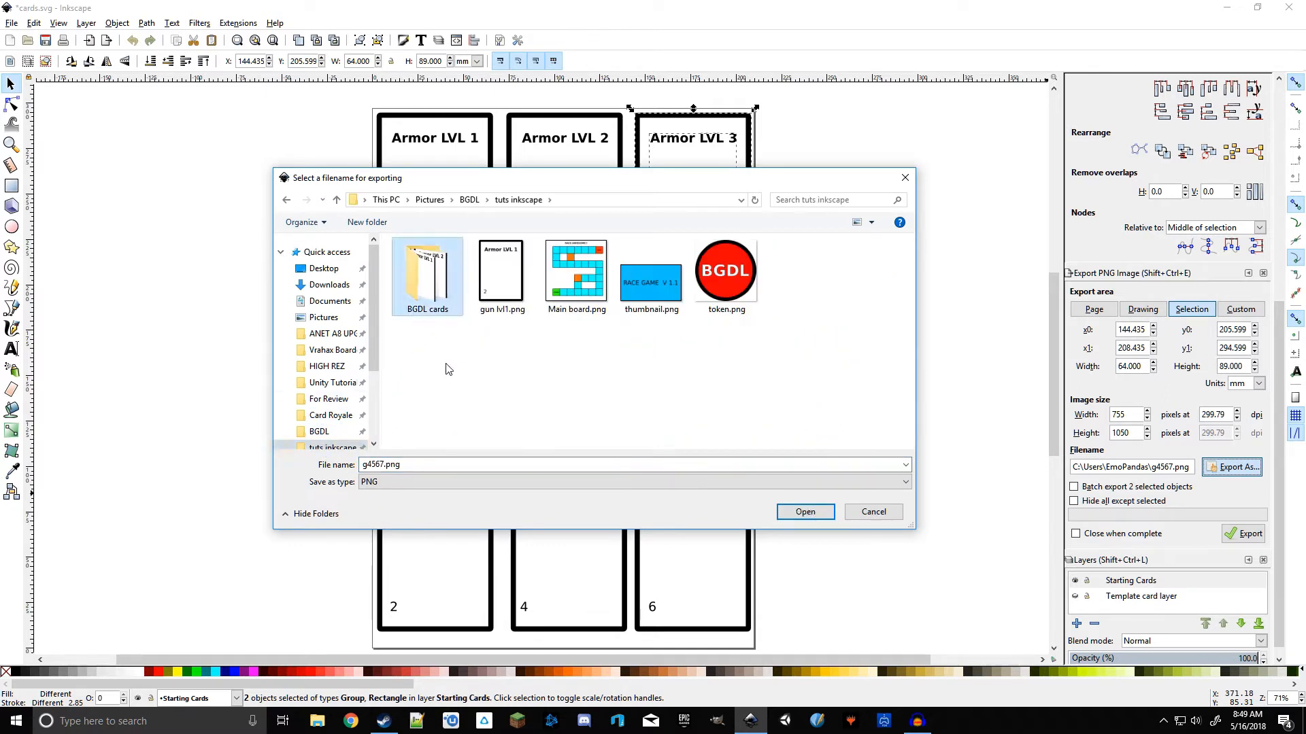
double_click(439, 286)
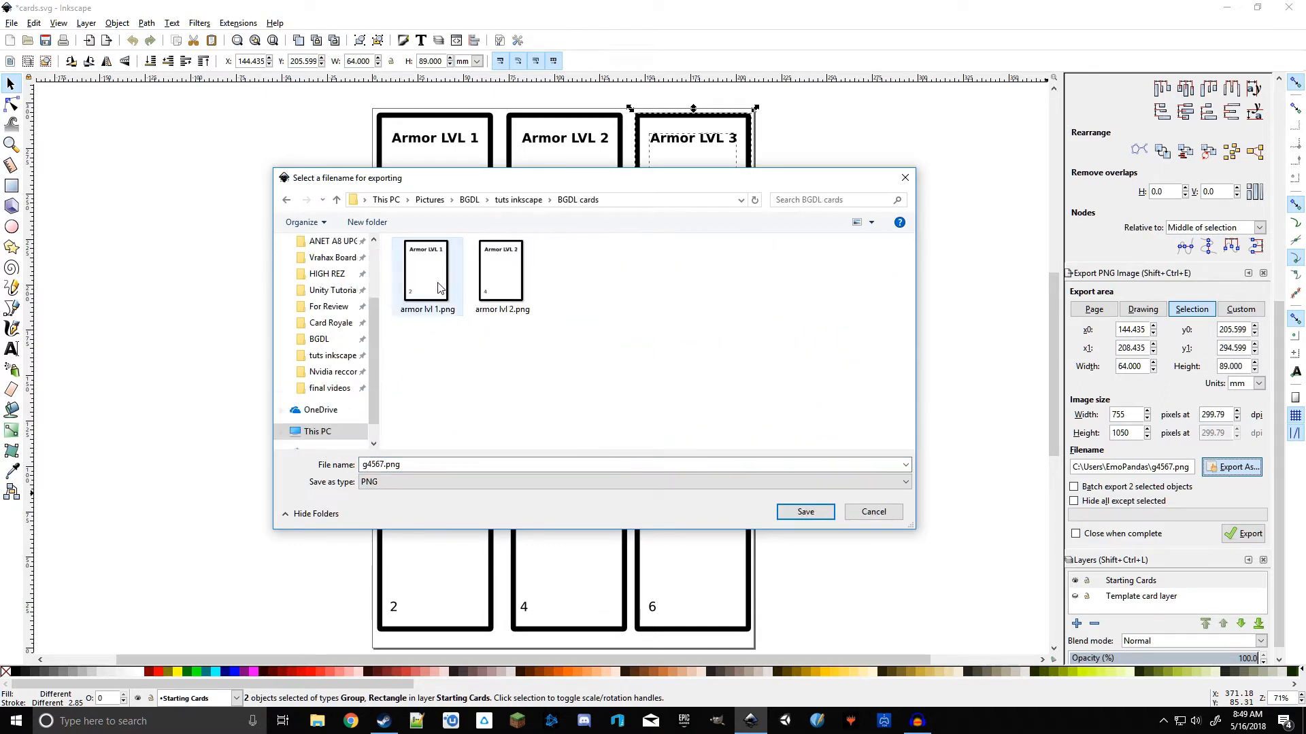
Step: Name the export armor lvl 3.png and export the Armor LVL 3 card
left_click(506, 287)
left_click(403, 465)
left_click(400, 465)
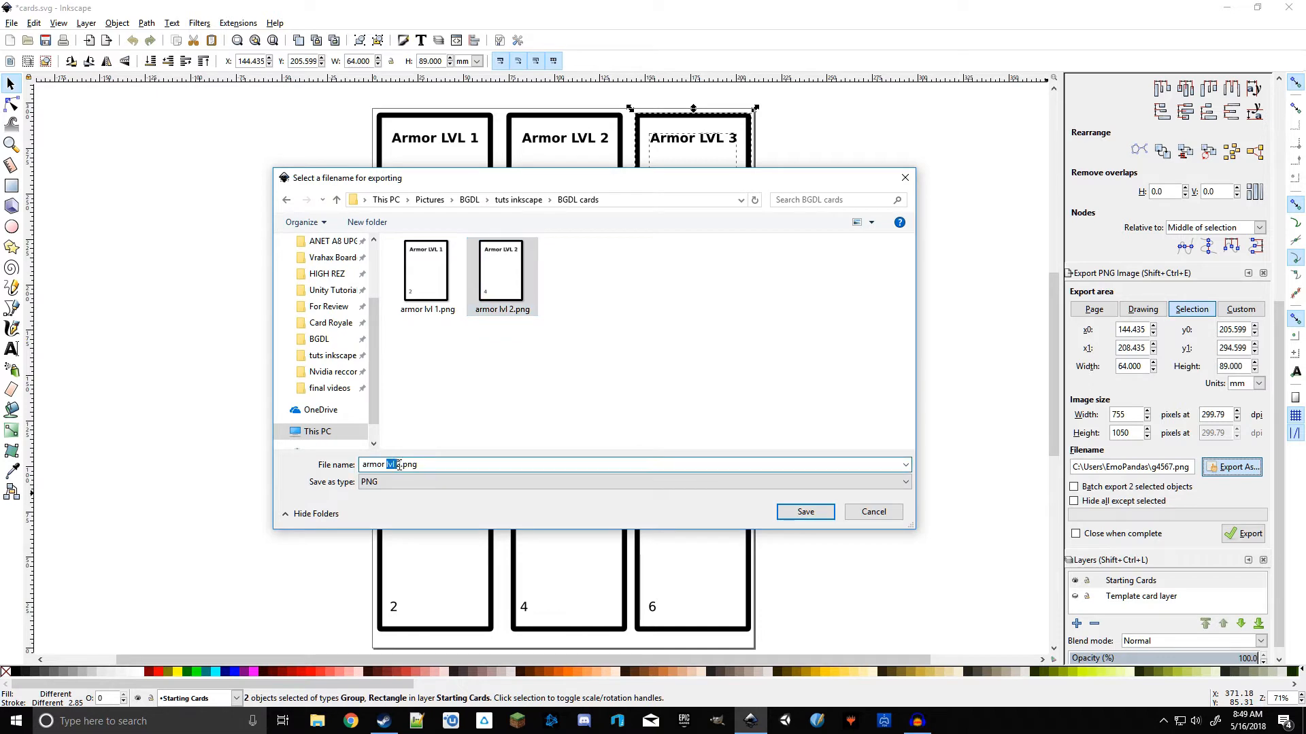
double_click(399, 464)
left_click(402, 465)
left_click_drag(400, 464, 399, 464)
type("3")
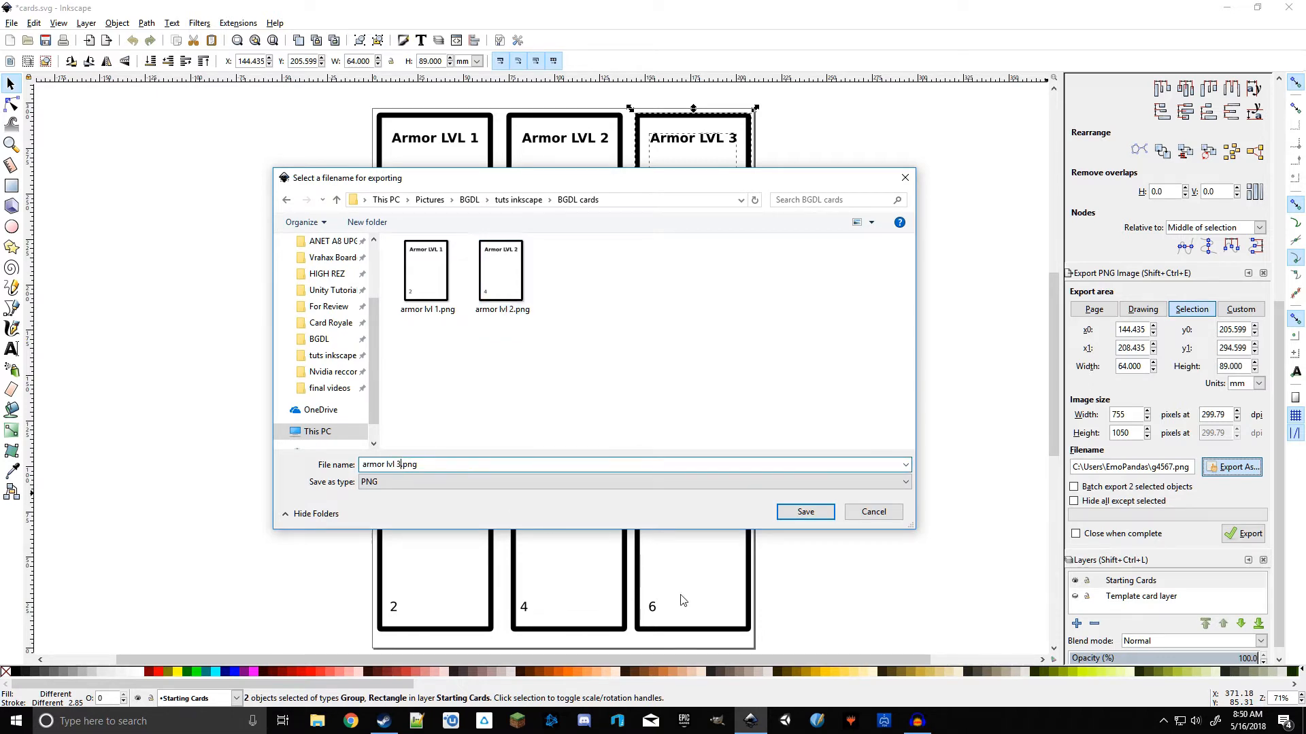
left_click(806, 513)
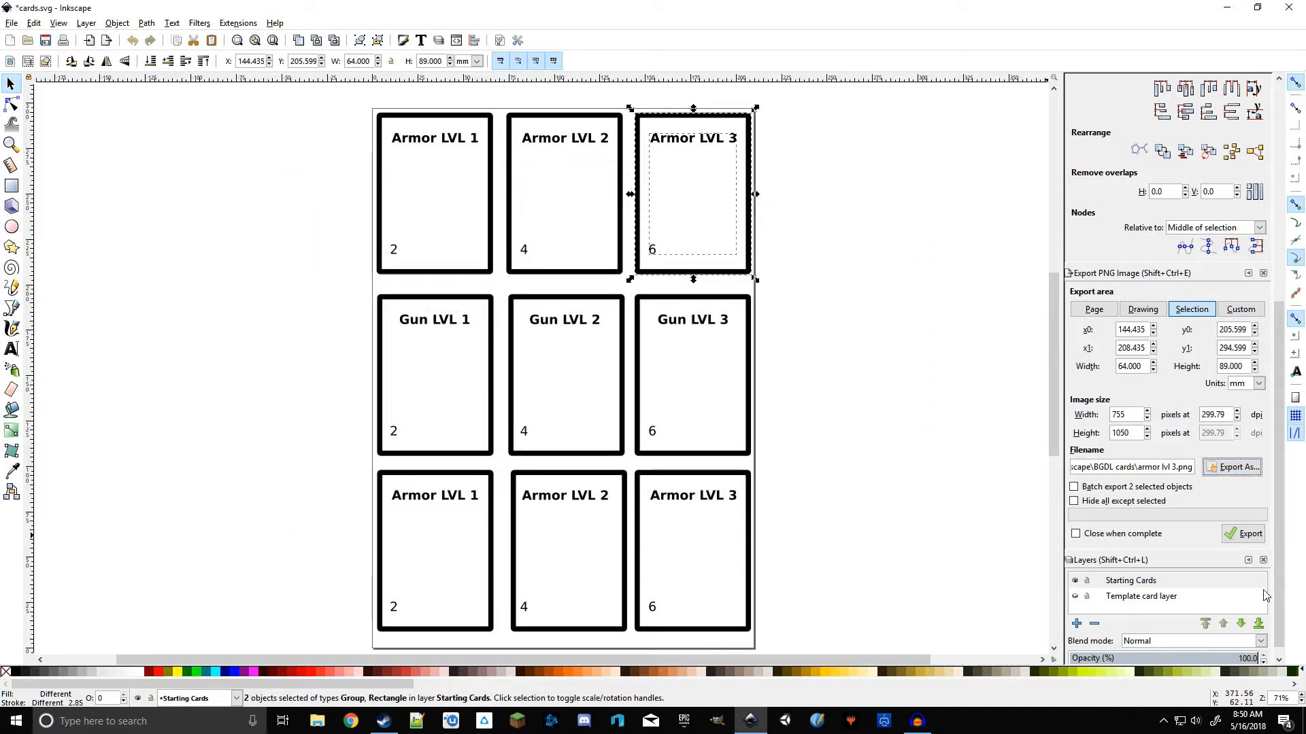
left_click(1241, 535)
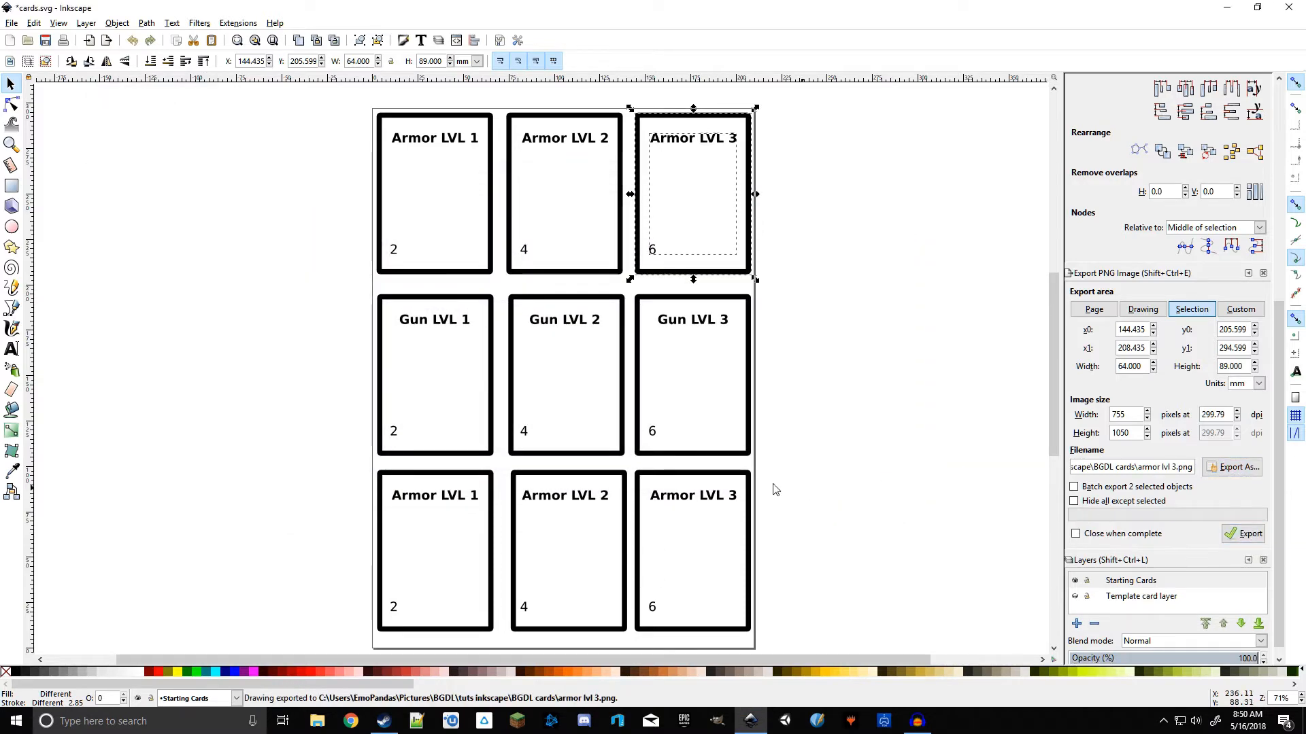
Step: Review the exported card images in the BGDL cards folder
left_click(831, 410)
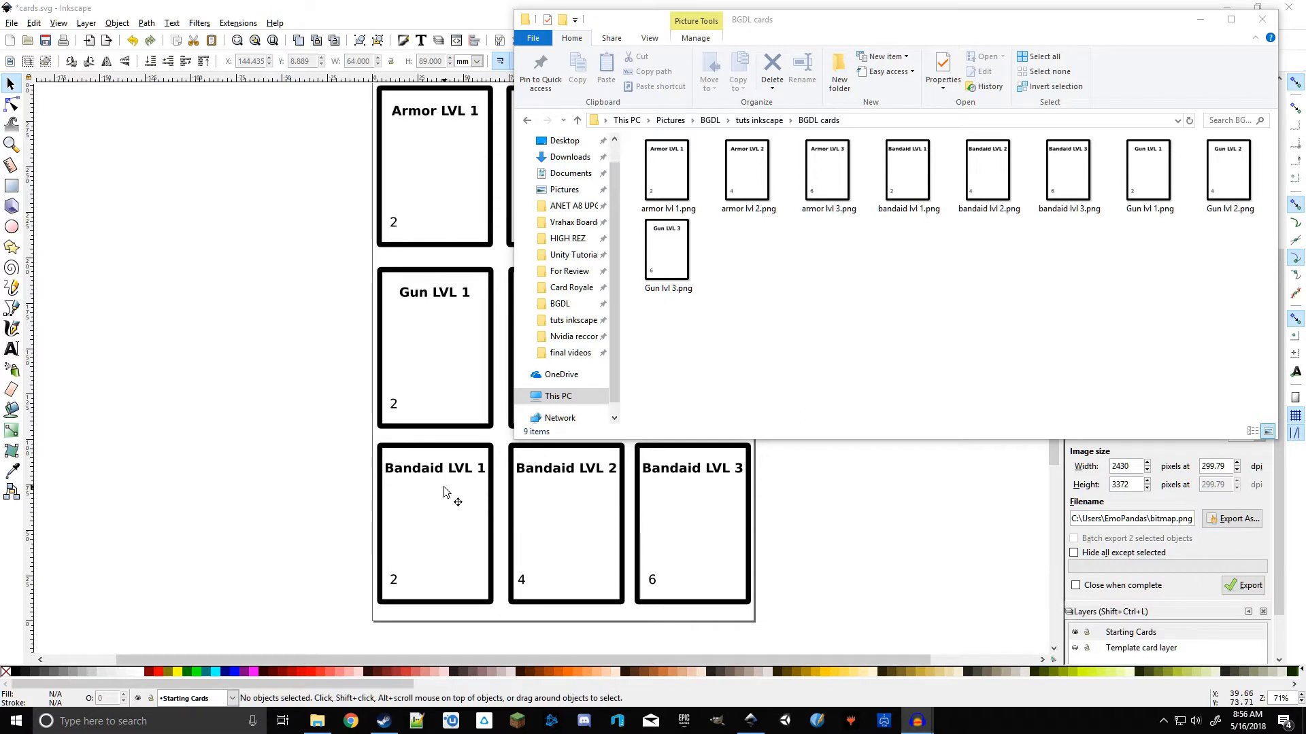
left_click_drag(1247, 326, 670, 275)
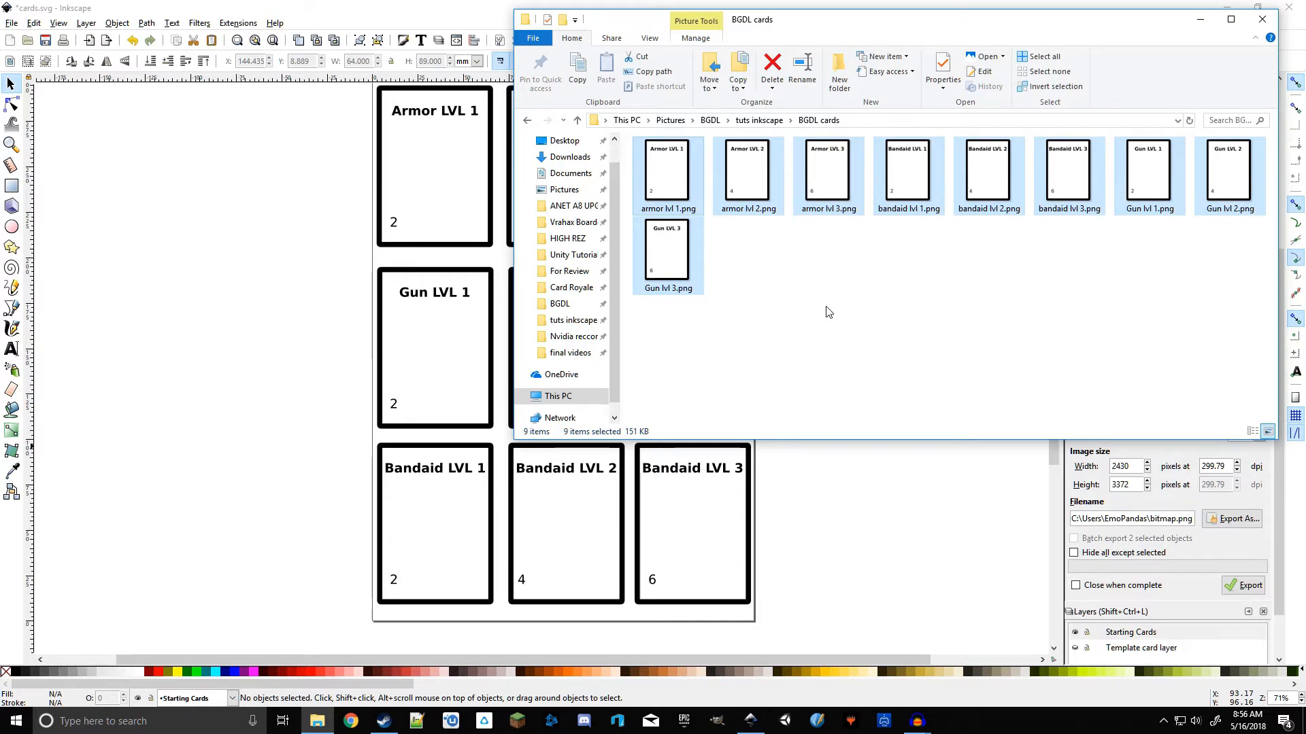
left_click(828, 311)
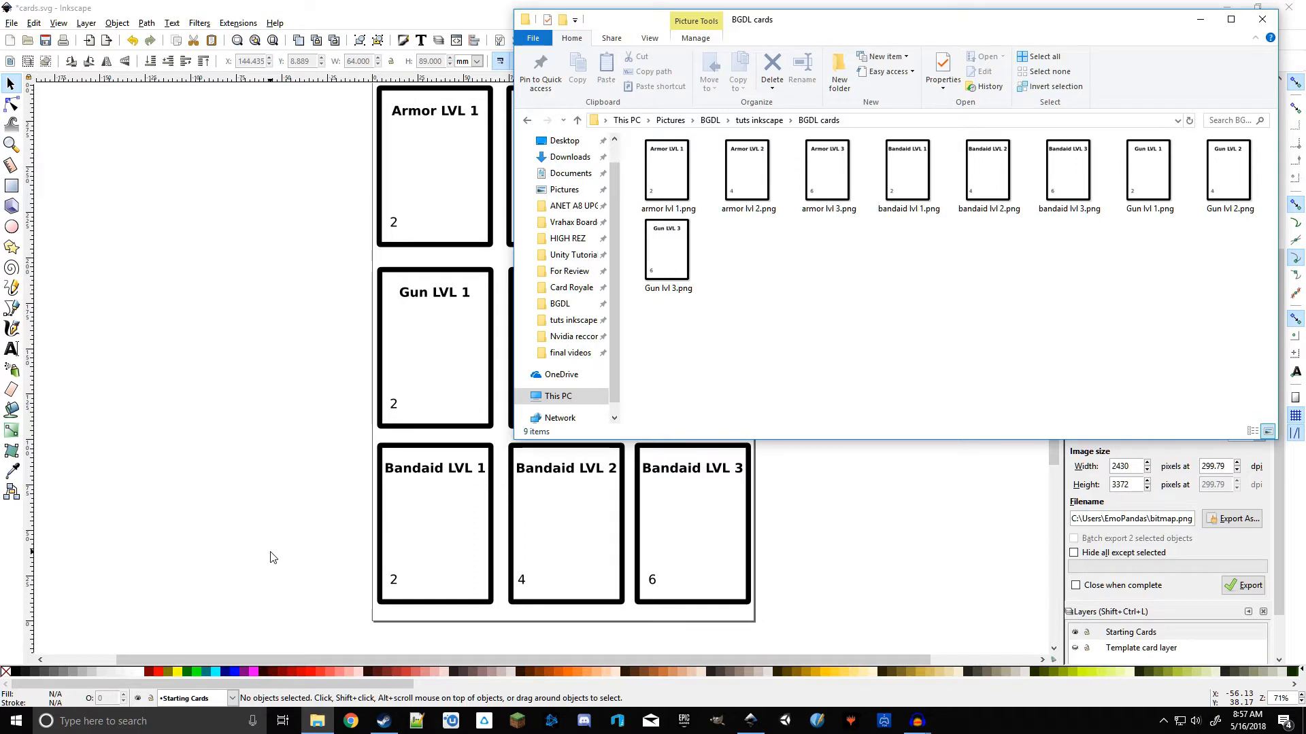
Step: Switch to Steam and open the properties of Tabletop Simulator from the library
mouse_move(384, 725)
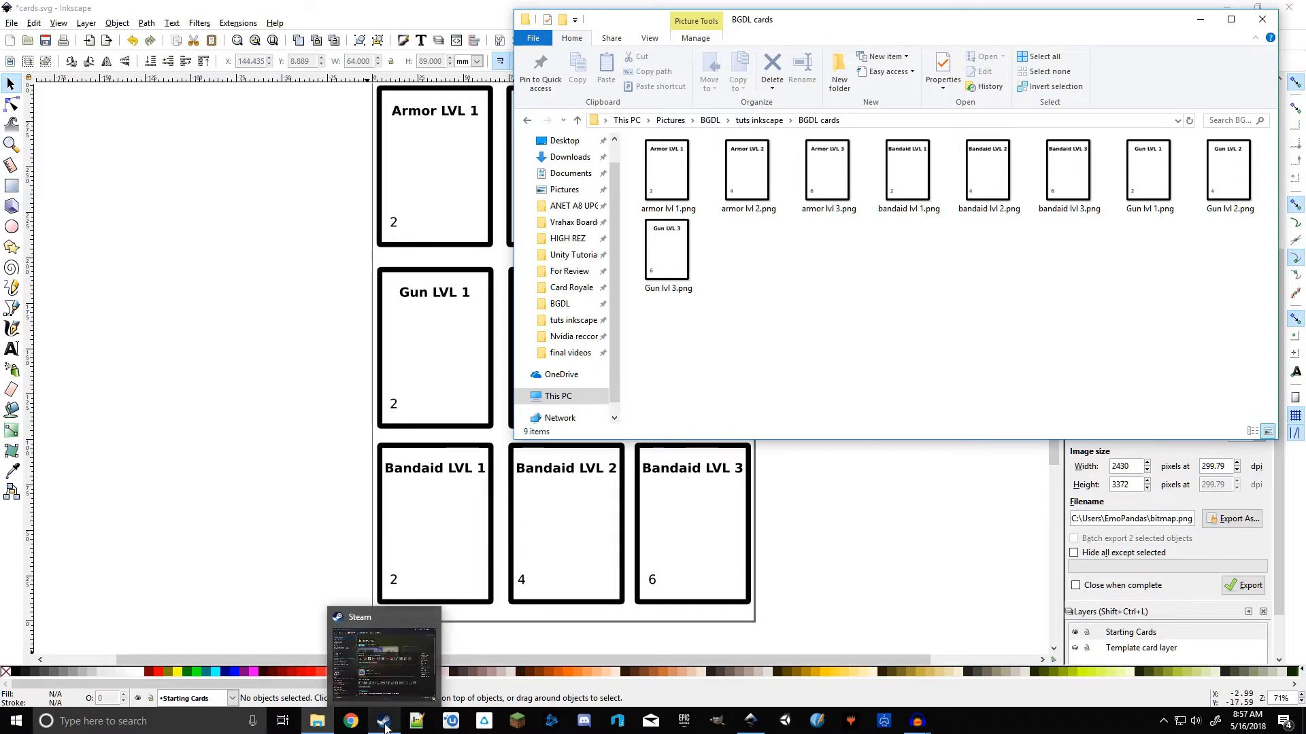
left_click(393, 657)
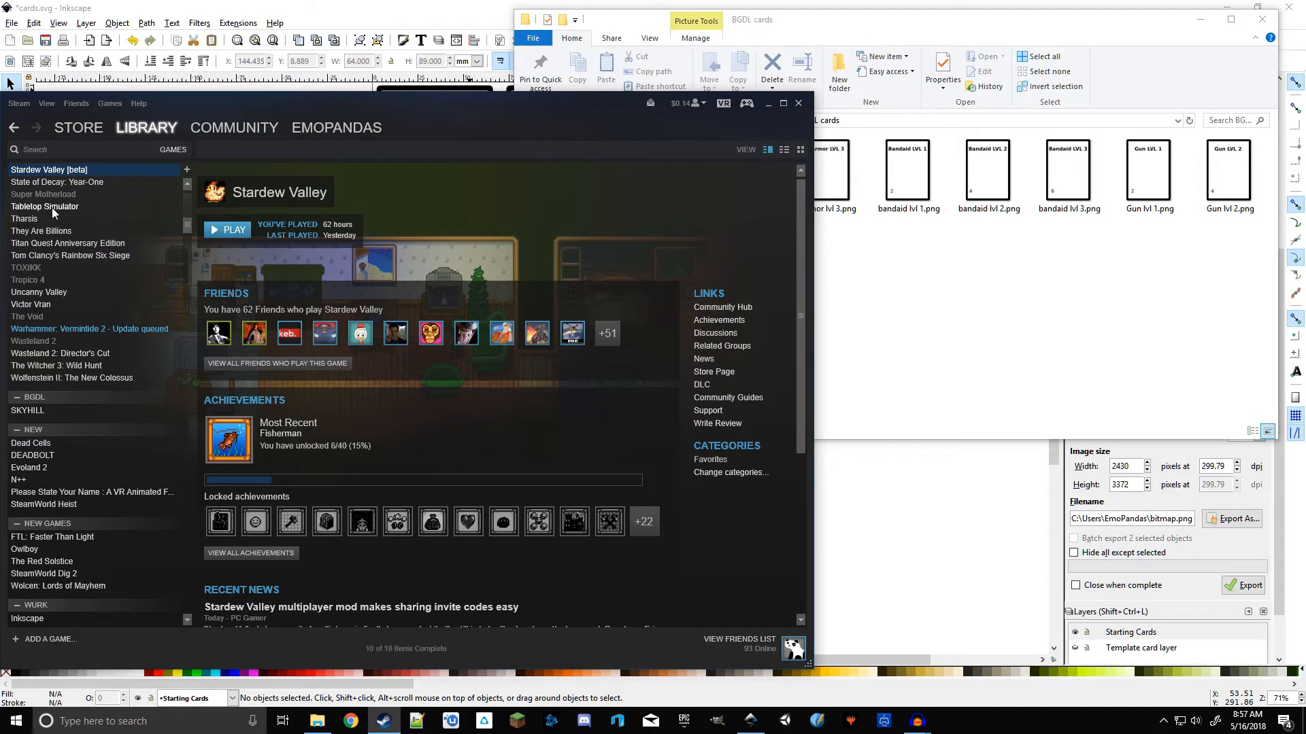
left_click(79, 208)
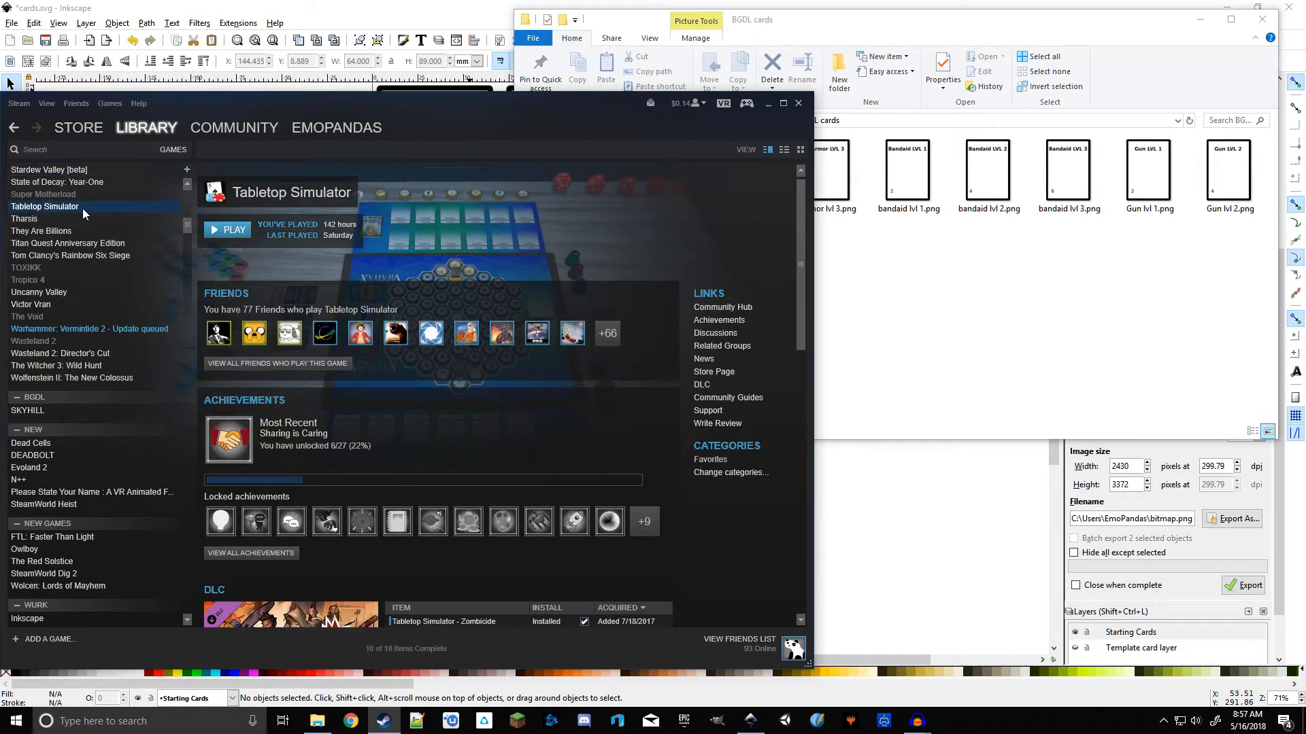
right_click(83, 208)
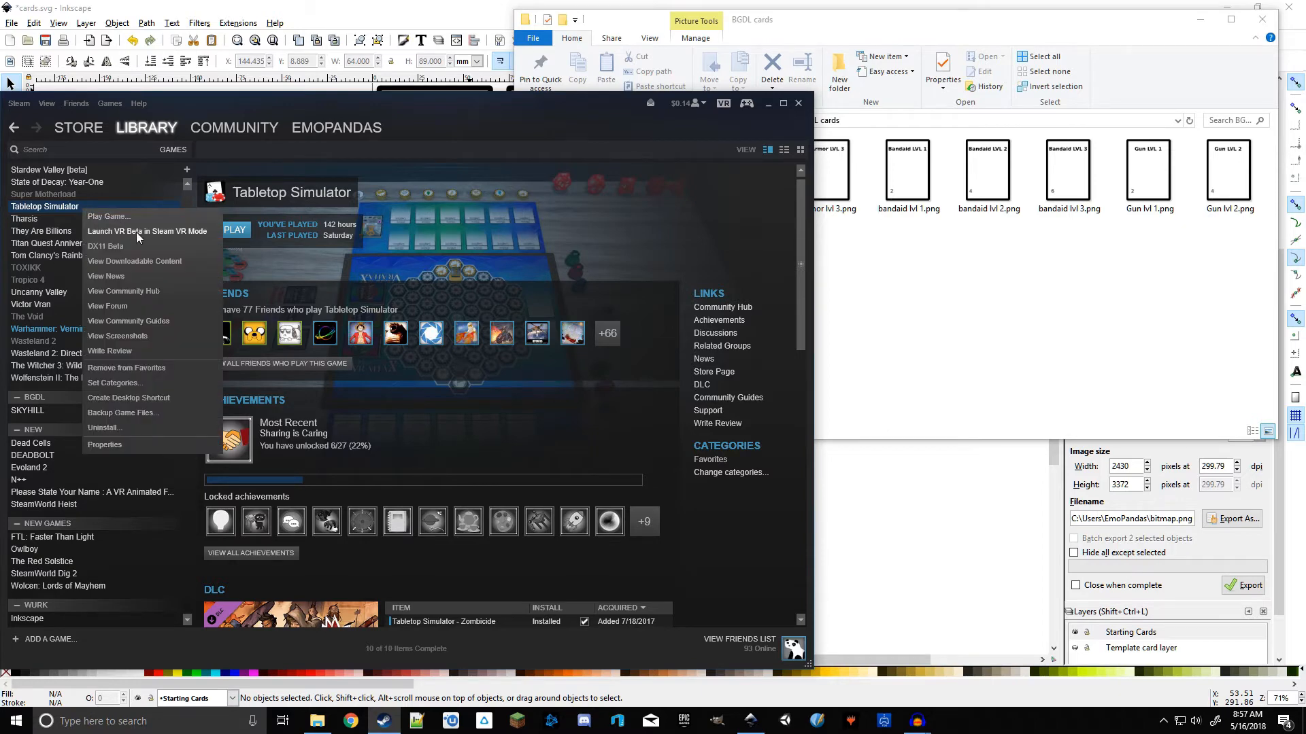
left_click(124, 443)
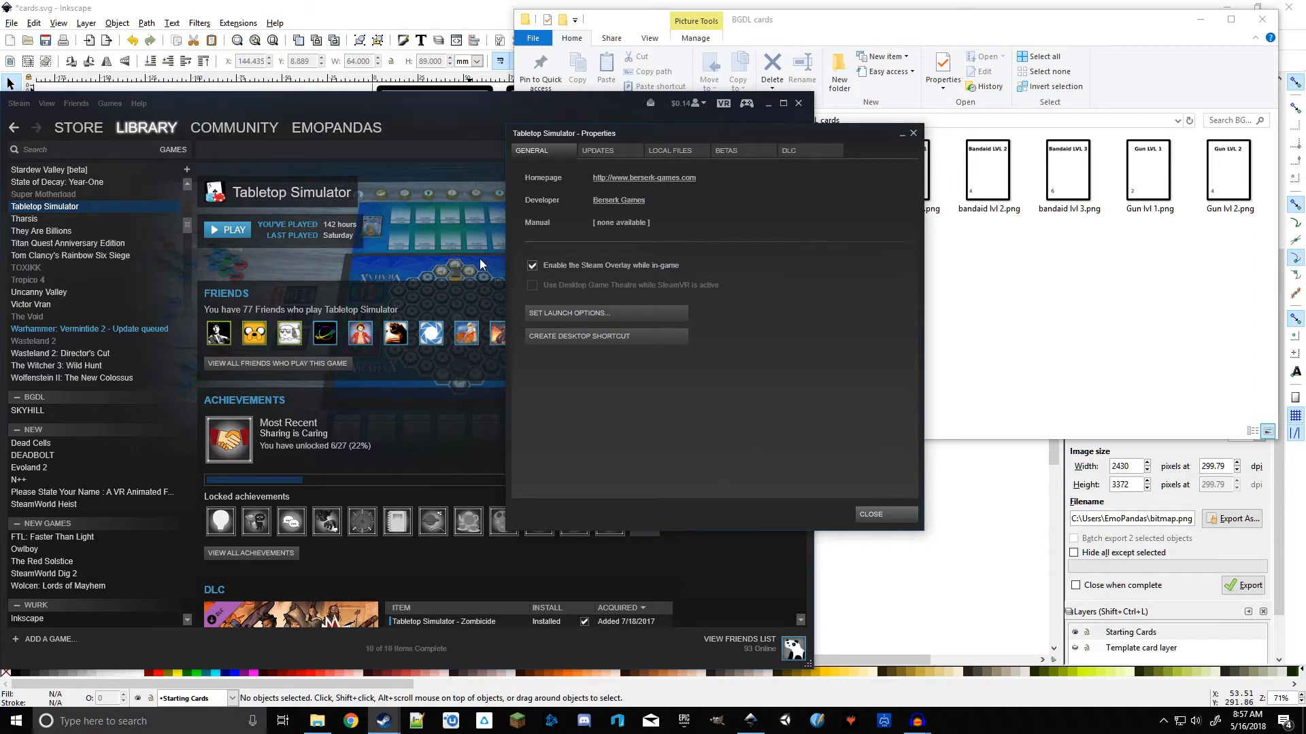
Step: Browse Tabletop Simulator's local files and open the Modding, then Deck Builder folder
left_click(679, 151)
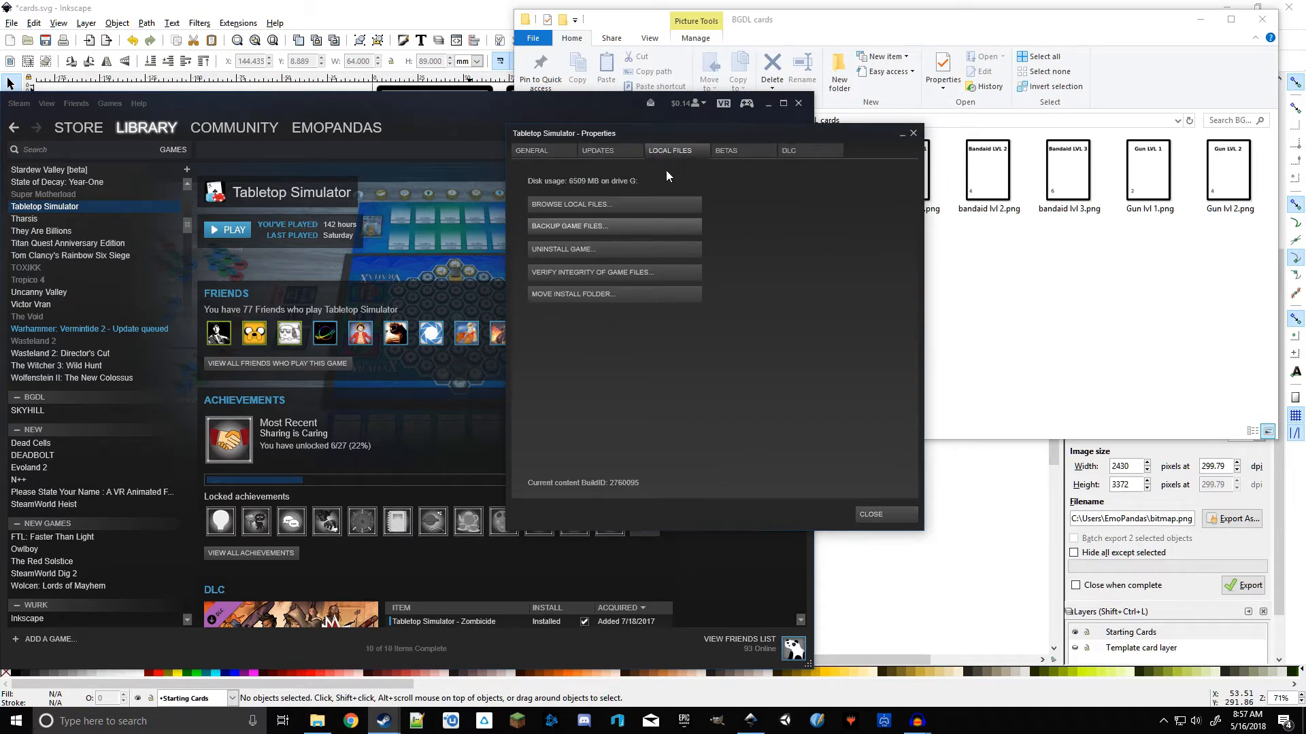
left_click(603, 204)
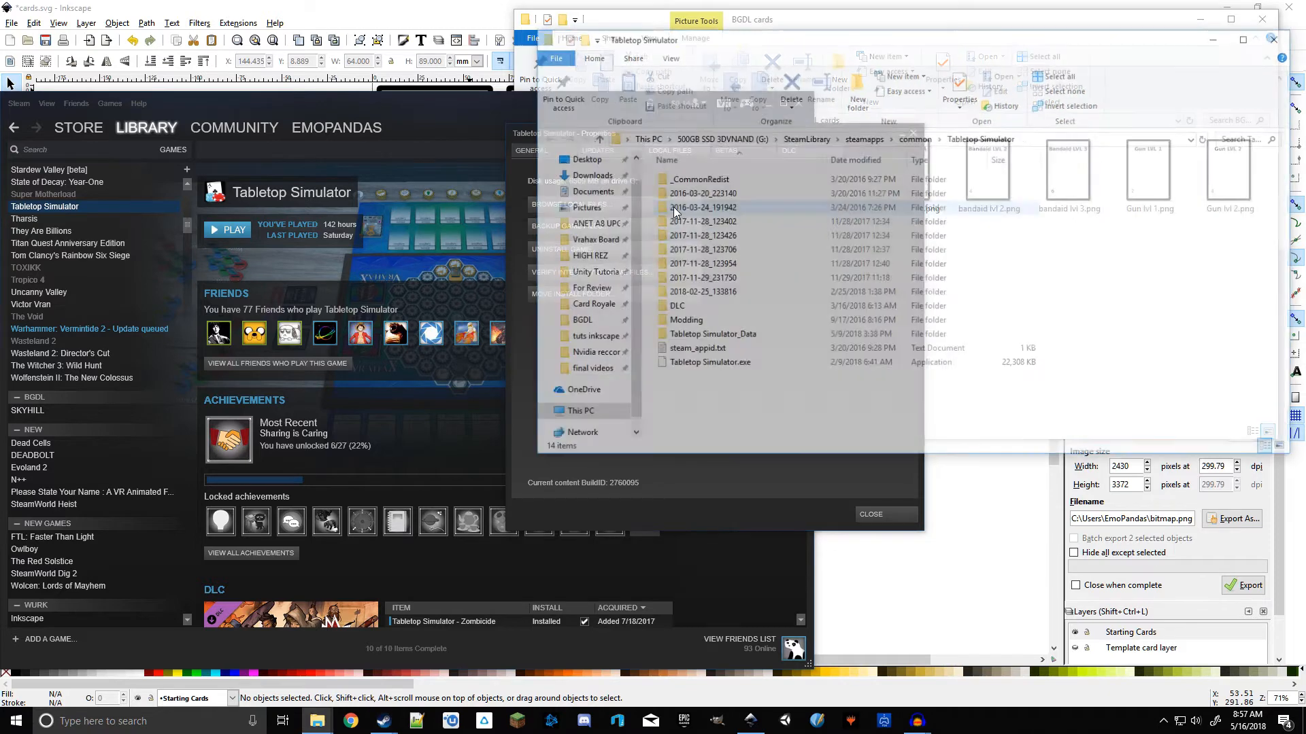
left_click_drag(866, 37, 634, 95)
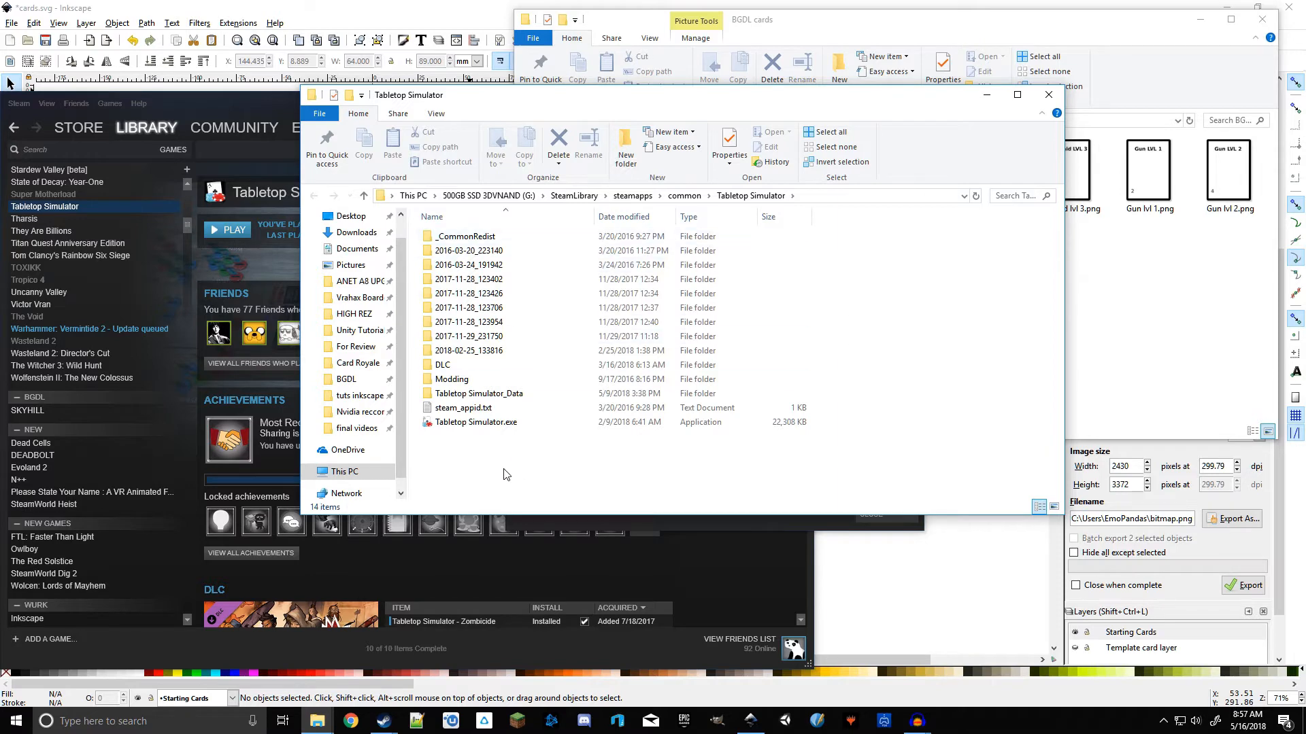
double_click(456, 379)
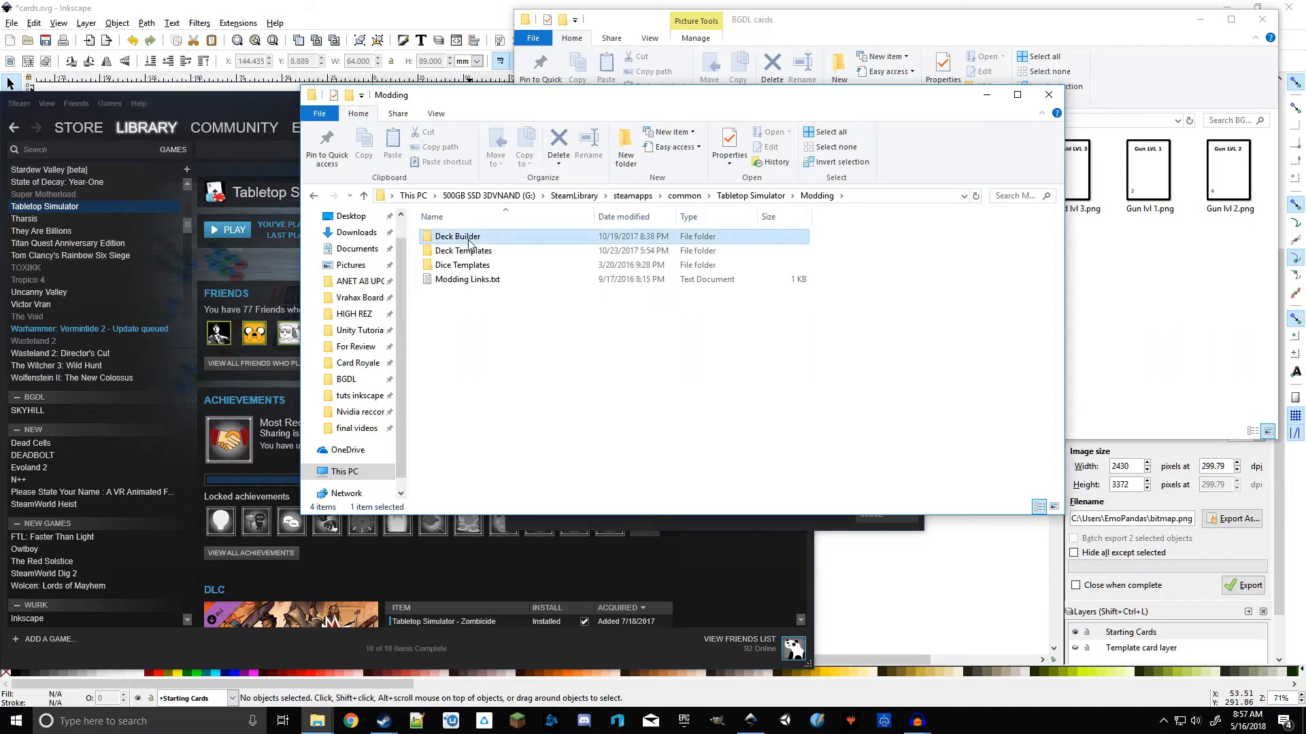
double_click(469, 238)
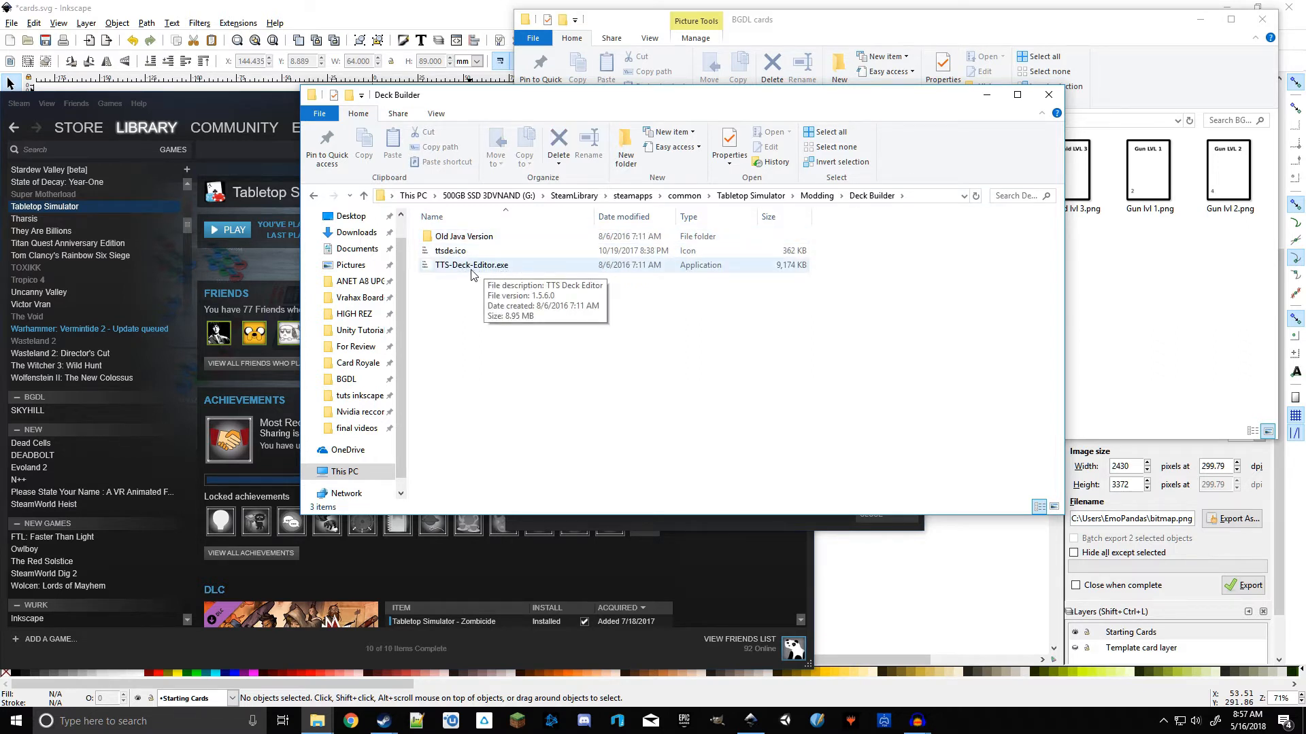
Step: Launch TTS-Deck-Editor.exe from the Deck Builder folder
right_click(462, 266)
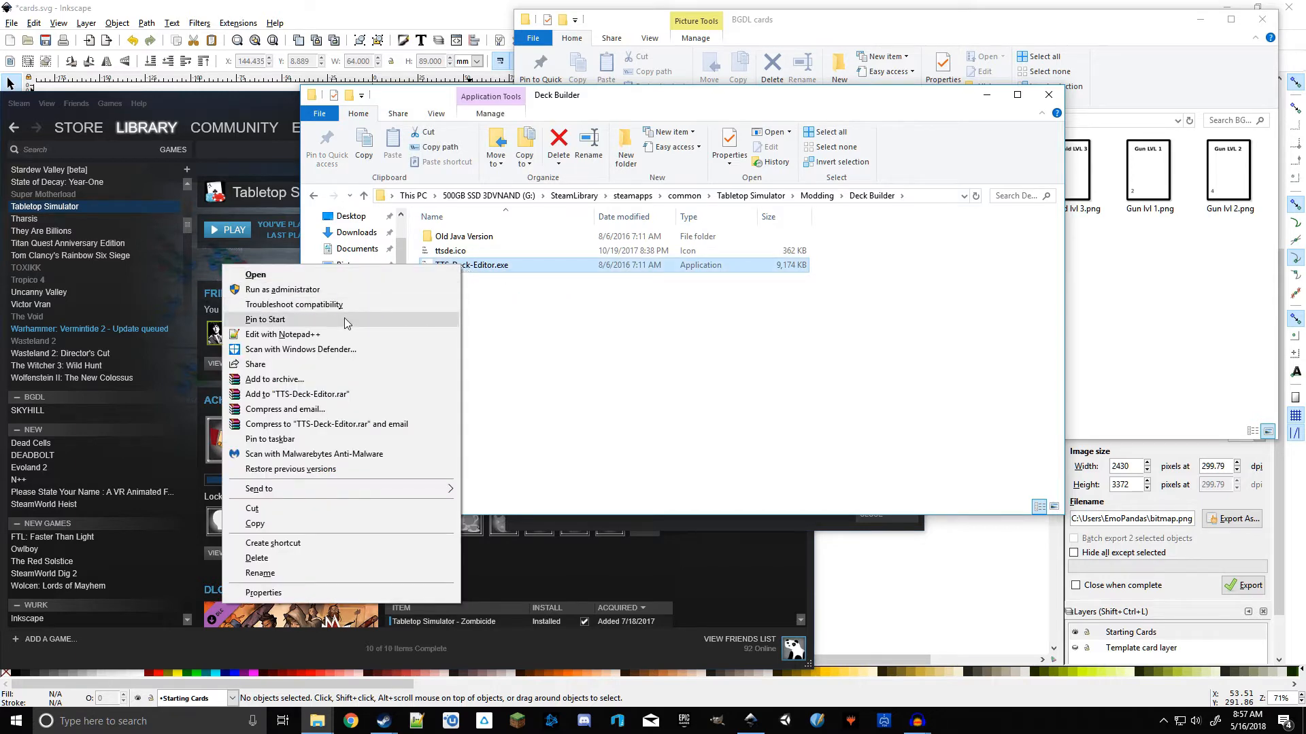
left_click(537, 315)
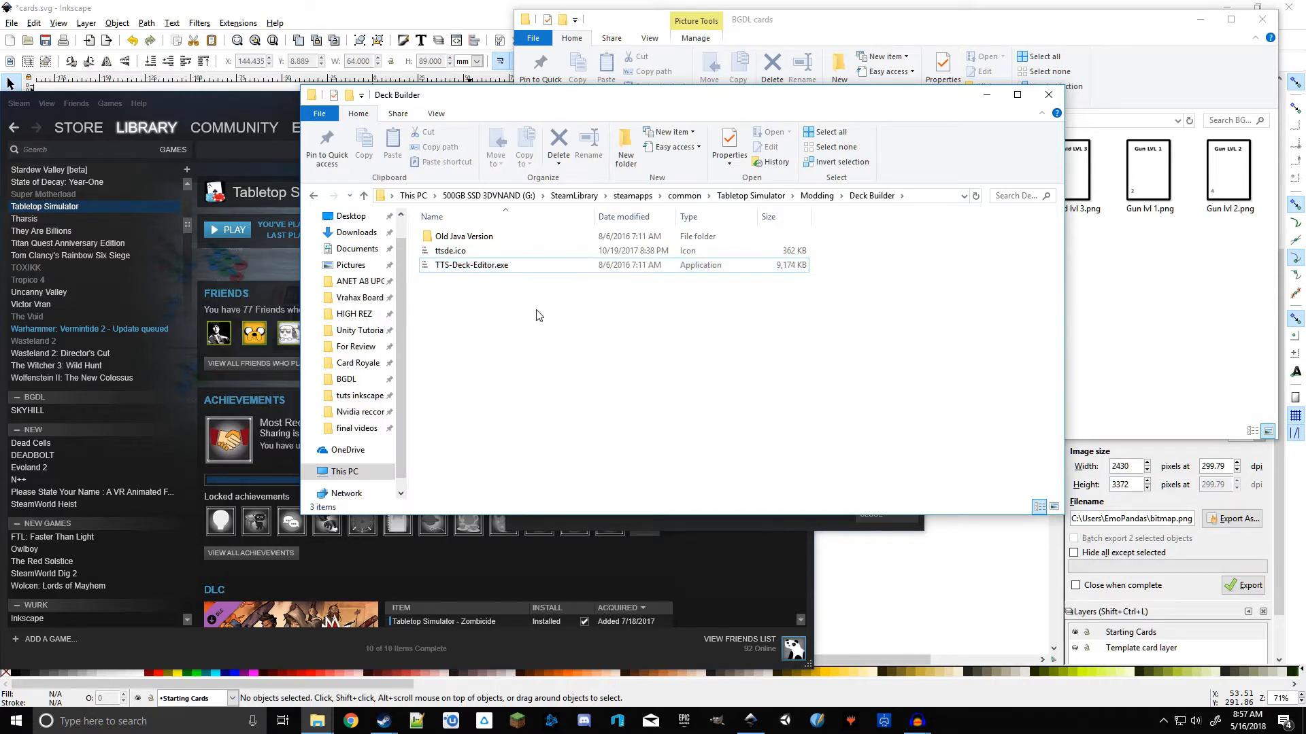
double_click(489, 266)
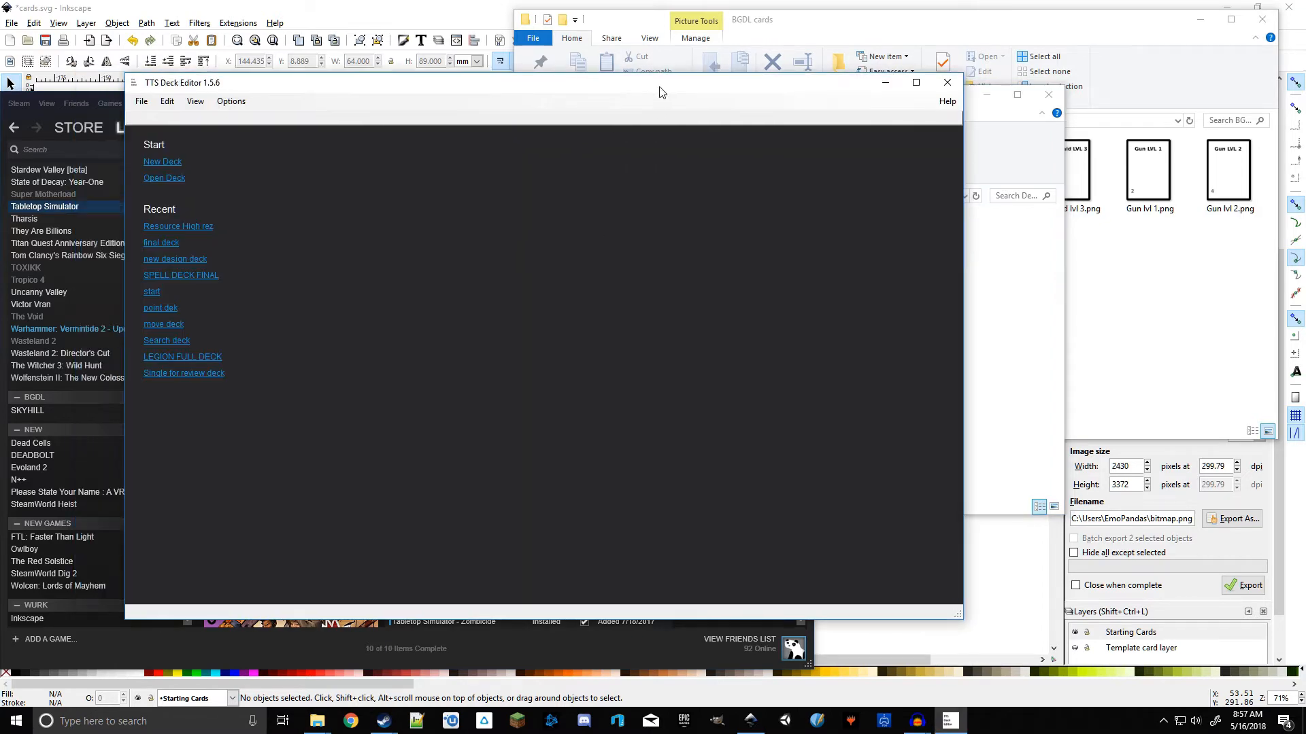
left_click_drag(658, 81, 820, 126)
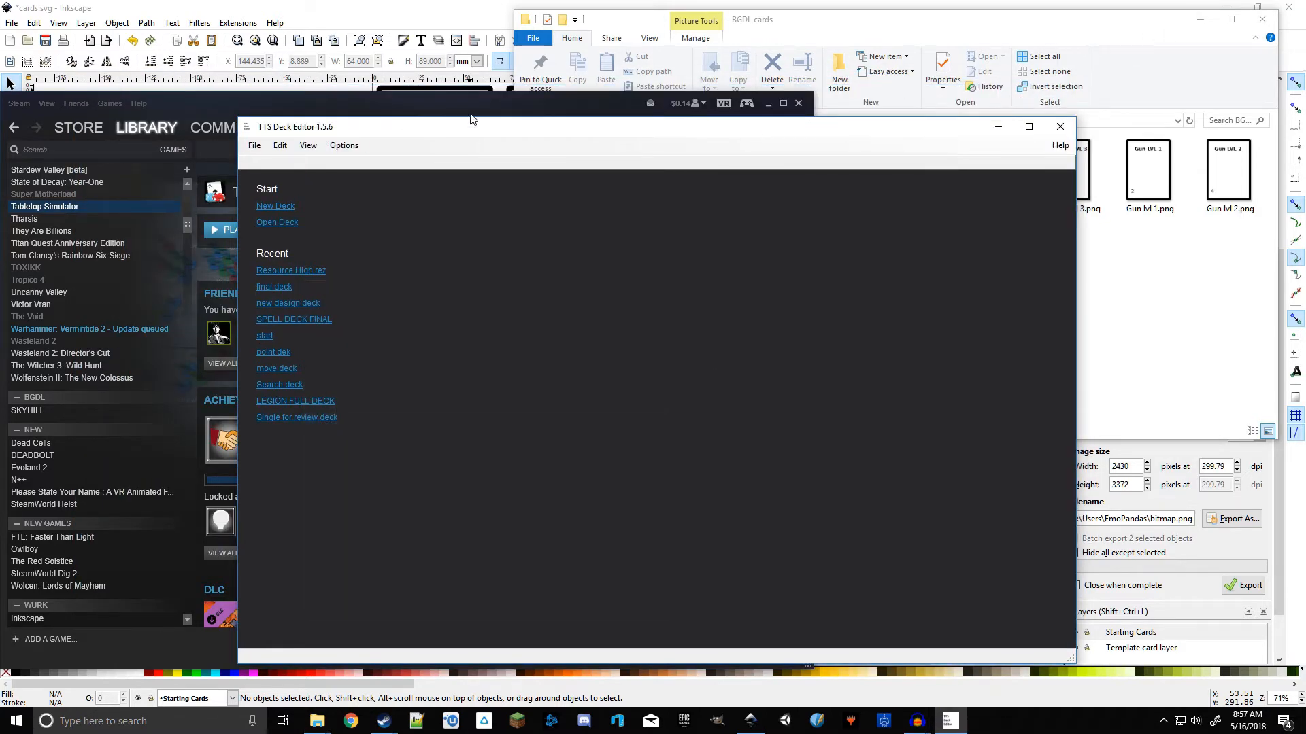
Step: Arrange the Deck Editor beside the BGDL cards folder and close the Tabletop Simulator properties dialog
left_click(769, 103)
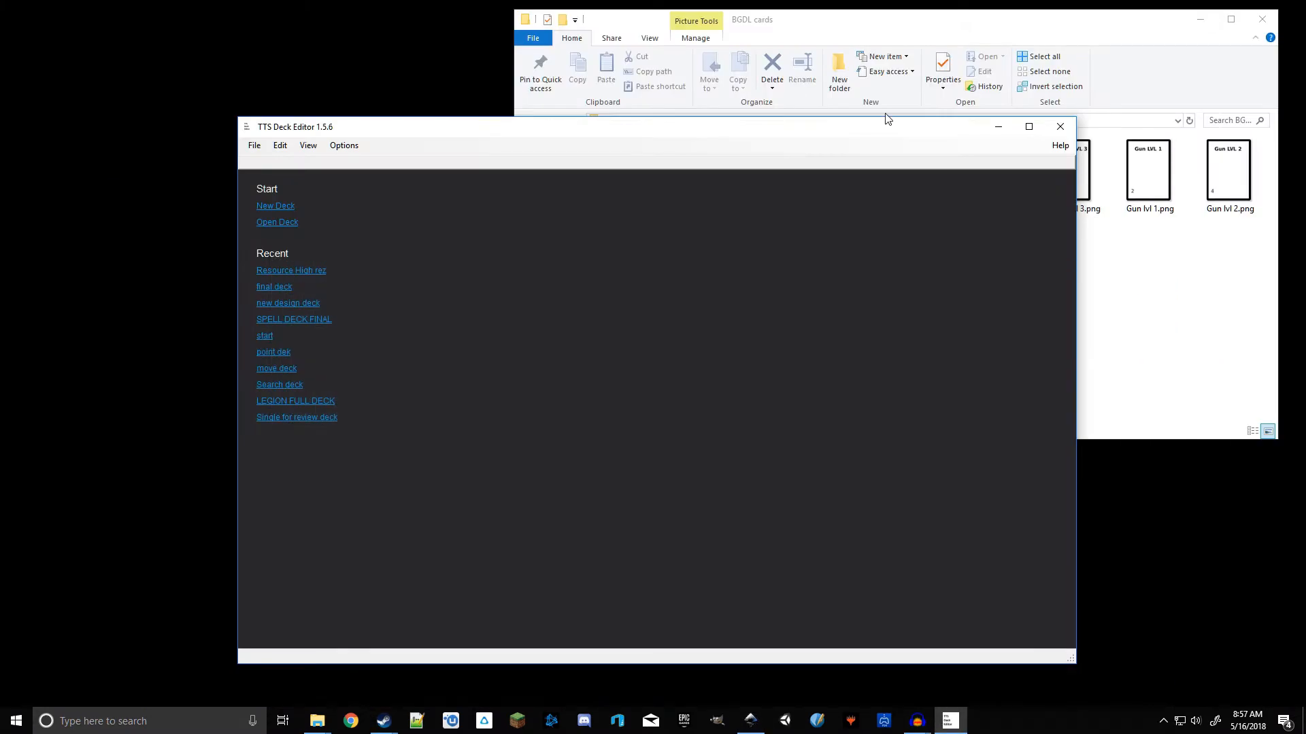
left_click_drag(794, 130, 669, 132)
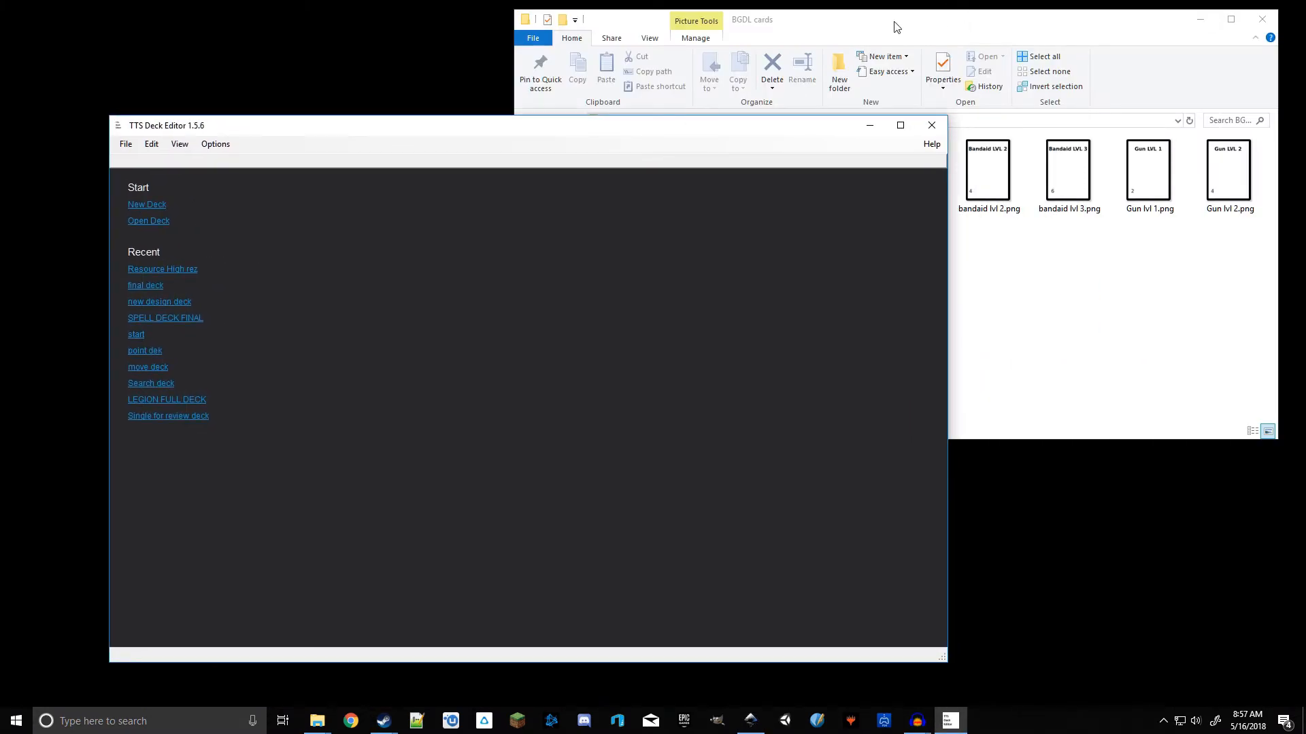
left_click_drag(514, 73, 918, 73)
left_click_drag(746, 120, 647, 87)
left_click(893, 149)
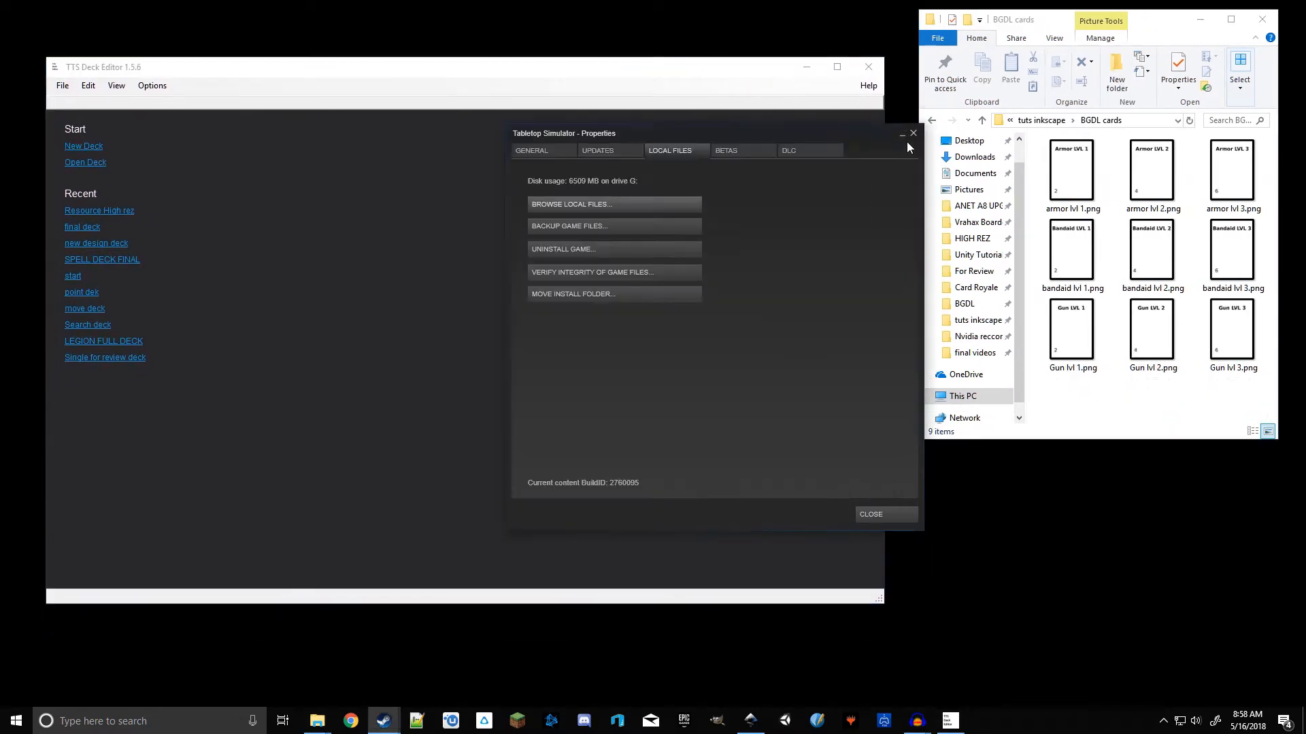
left_click(912, 134)
Step: Create a new deck sized 3 cards wide by 3 cards high
left_click(92, 146)
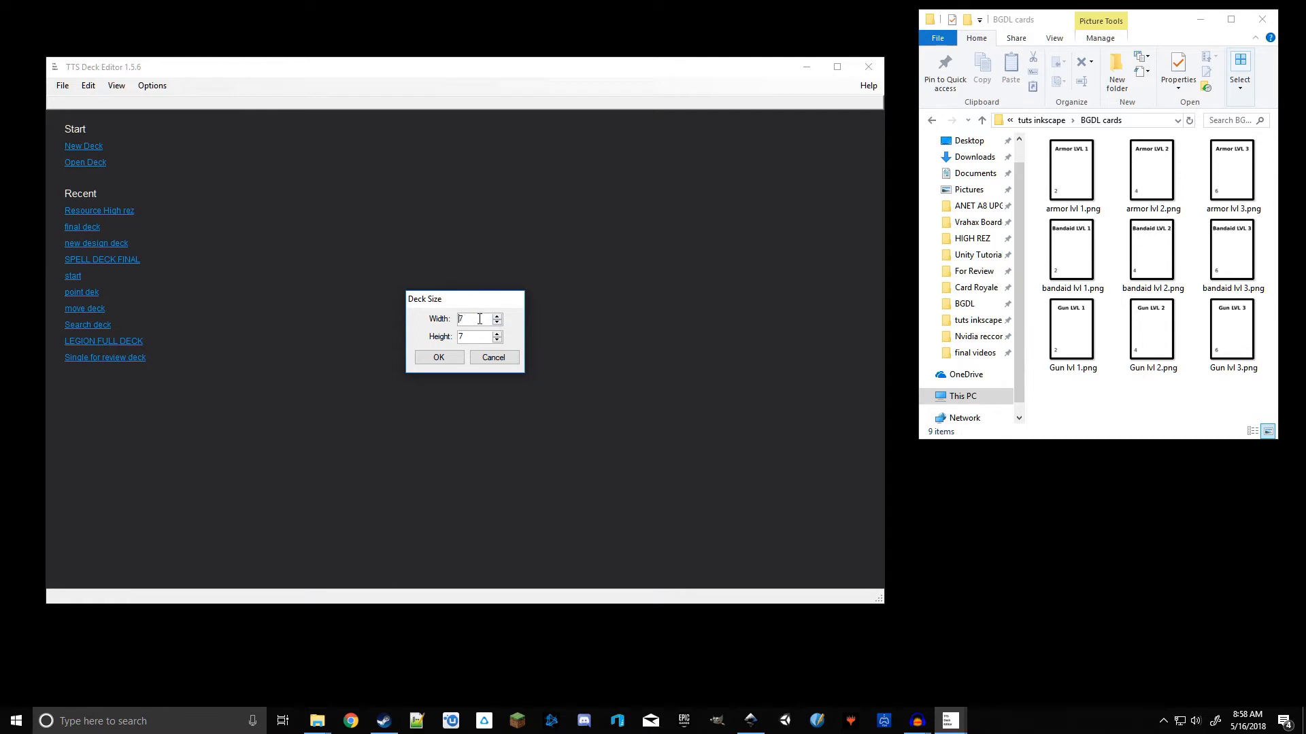
left_click(497, 316)
left_click(497, 316)
left_click(497, 340)
left_click(497, 323)
left_click(499, 340)
left_click(438, 357)
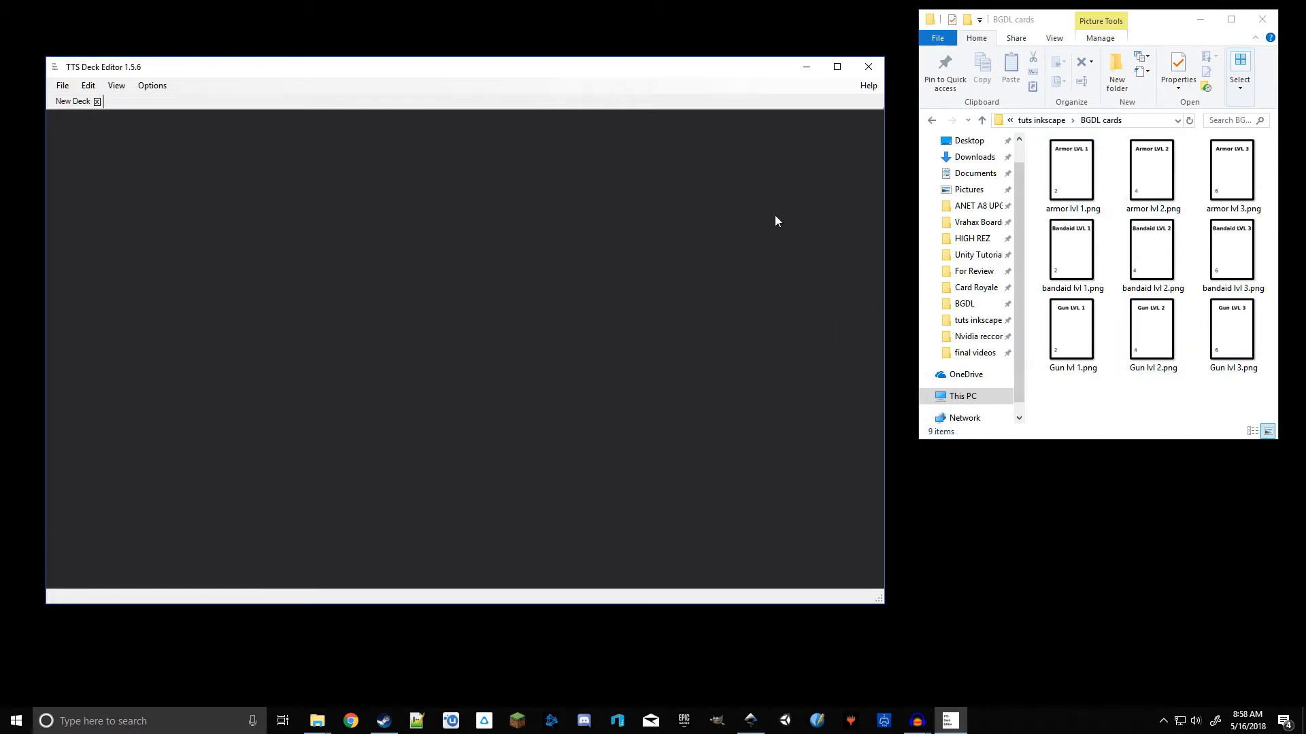
left_click_drag(389, 71, 403, 73)
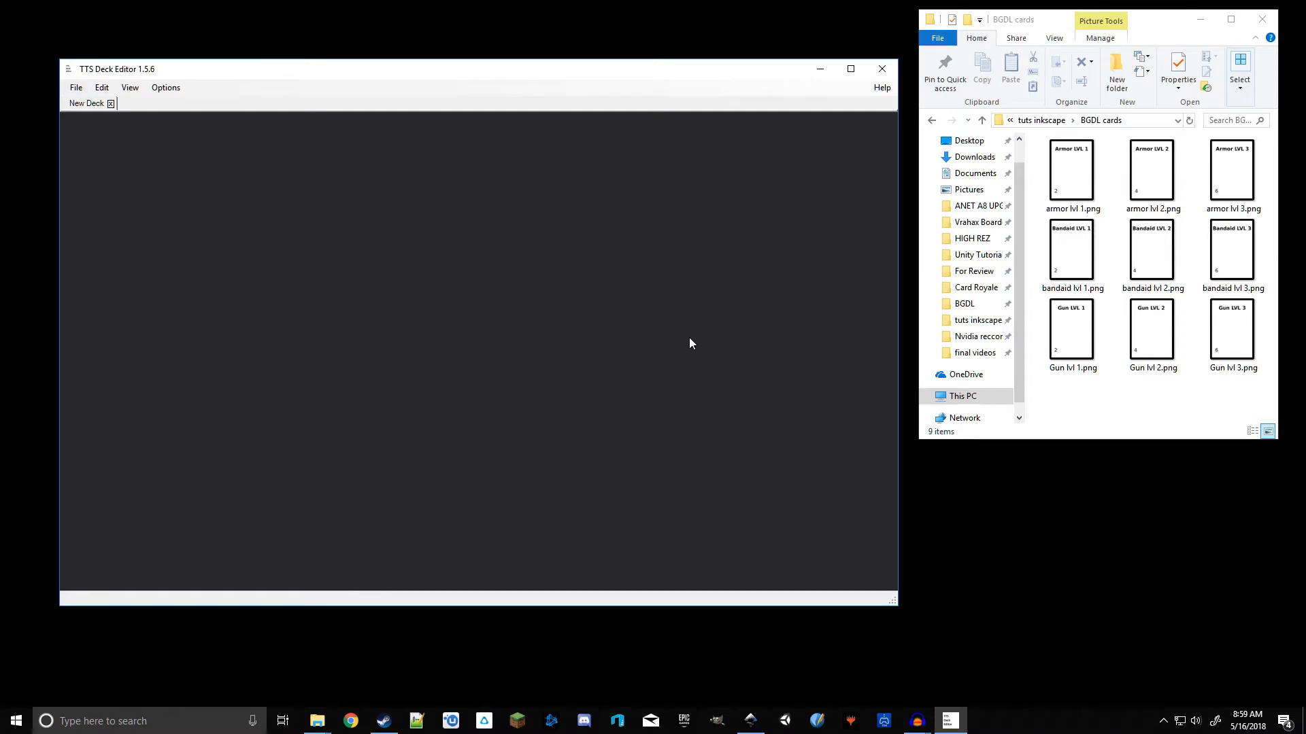
Step: Fill the deck with the nine card PNGs: armor cards in row one, bandaid cards in row two, gun cards in row three
left_click_drag(1071, 170, 265, 250)
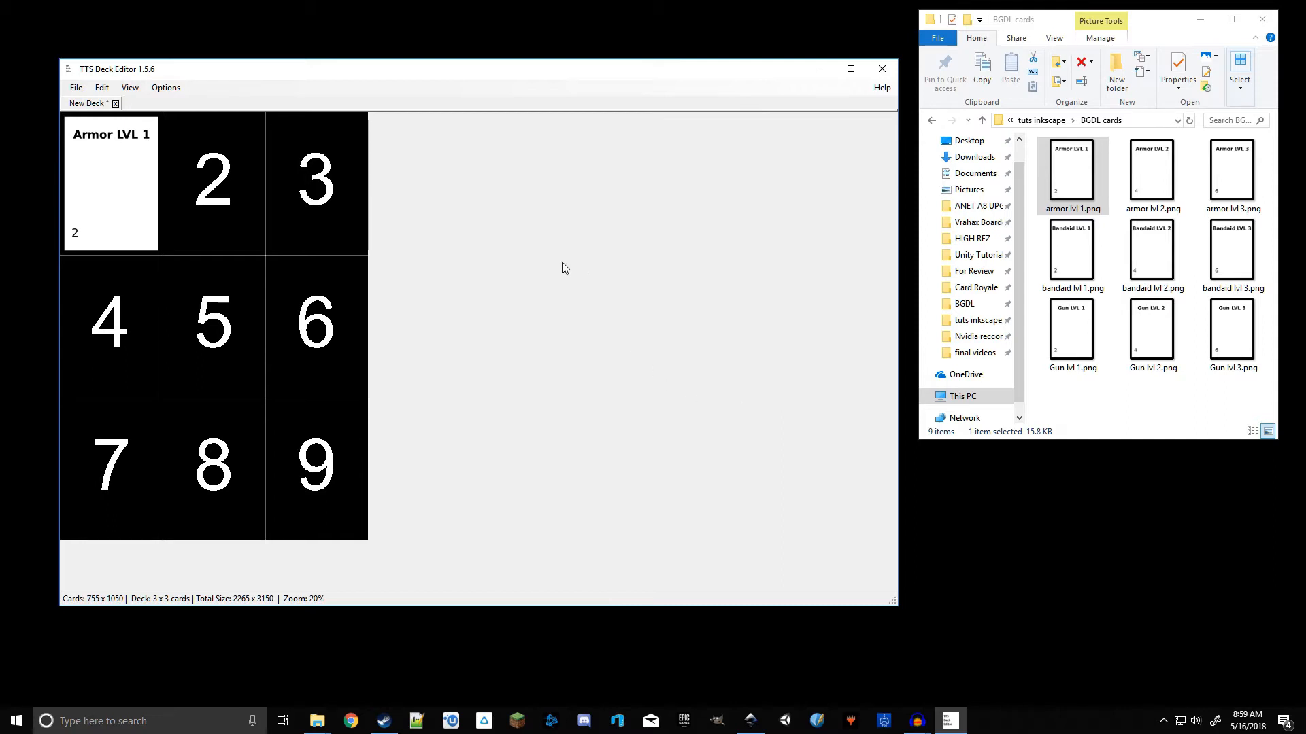
left_click_drag(1156, 170, 341, 214)
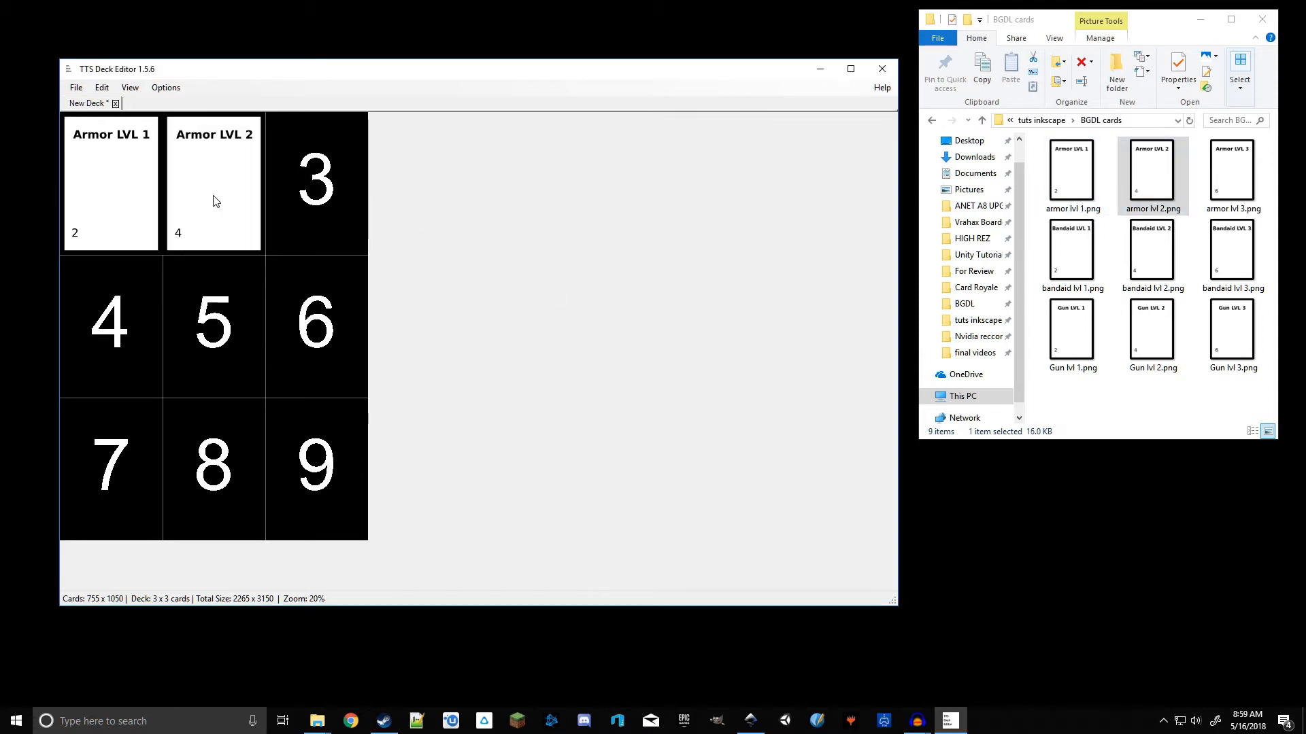
left_click_drag(1231, 170, 350, 210)
left_click_drag(1073, 264, 103, 348)
left_click_drag(1149, 266, 225, 346)
left_click_drag(1266, 257, 316, 326)
left_click(1077, 340)
left_click_drag(1077, 340, 140, 460)
left_click_drag(1147, 333, 225, 466)
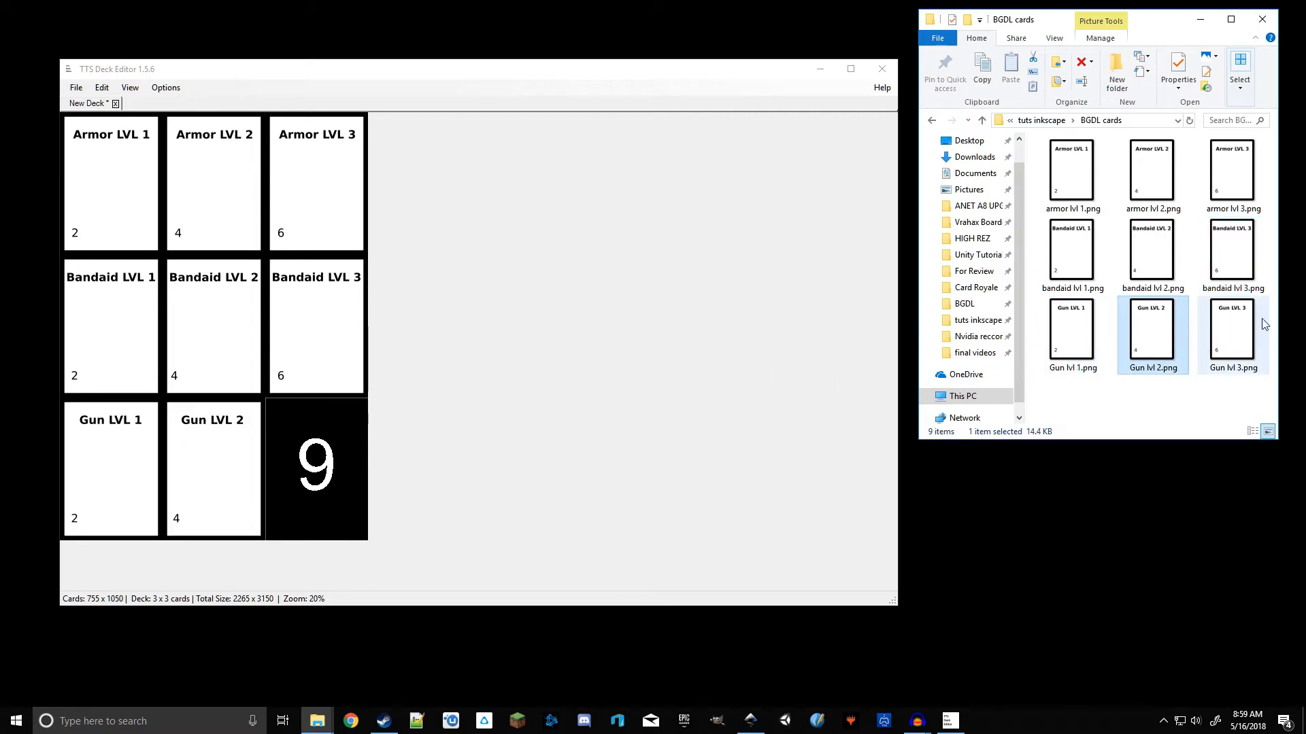
left_click_drag(1249, 333, 297, 474)
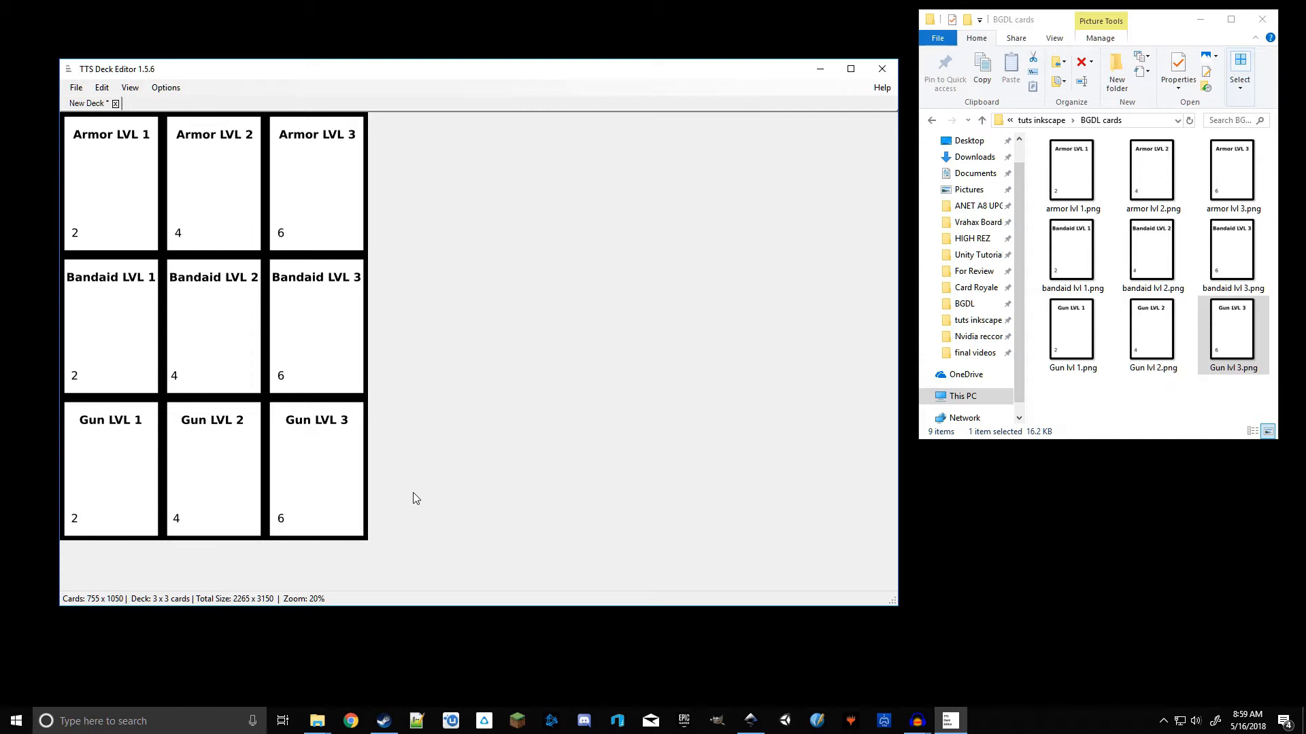
Step: Select the Gun LVL 3 card and change the deck size to 4 cards wide by 3 high
left_click(327, 475)
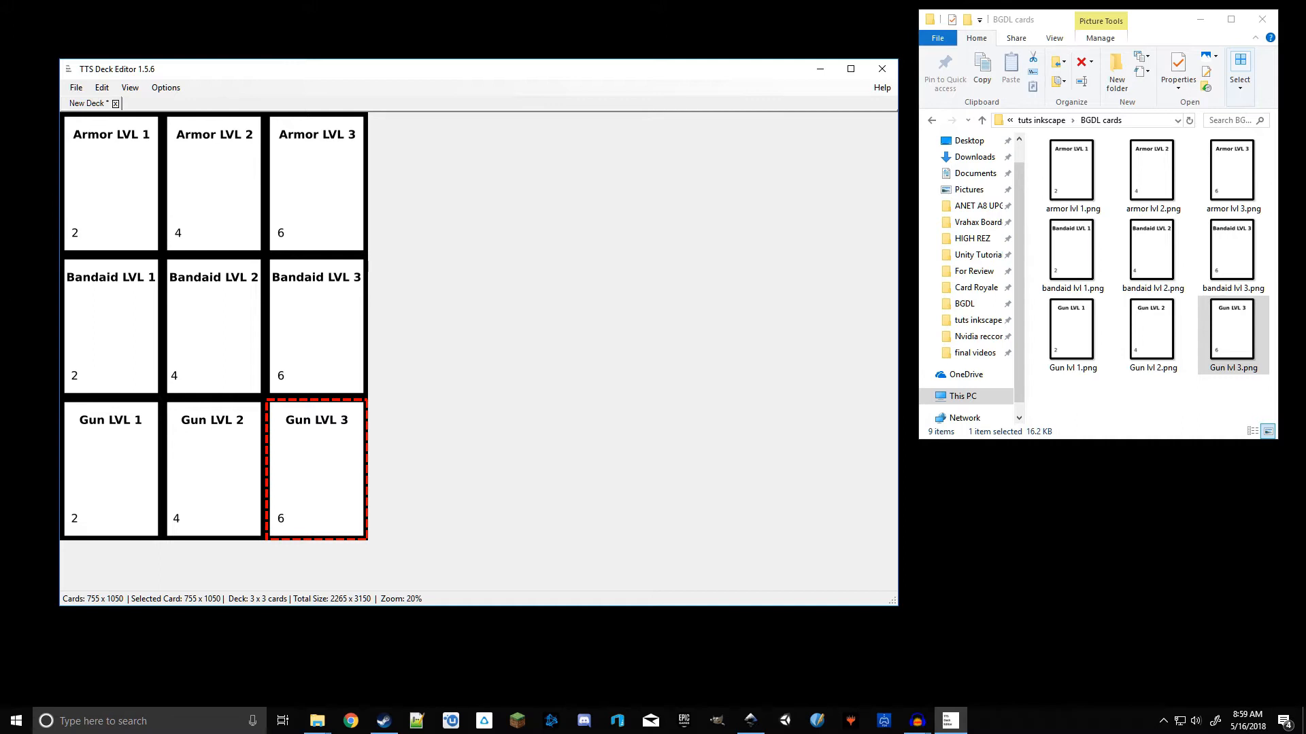
left_click(74, 89)
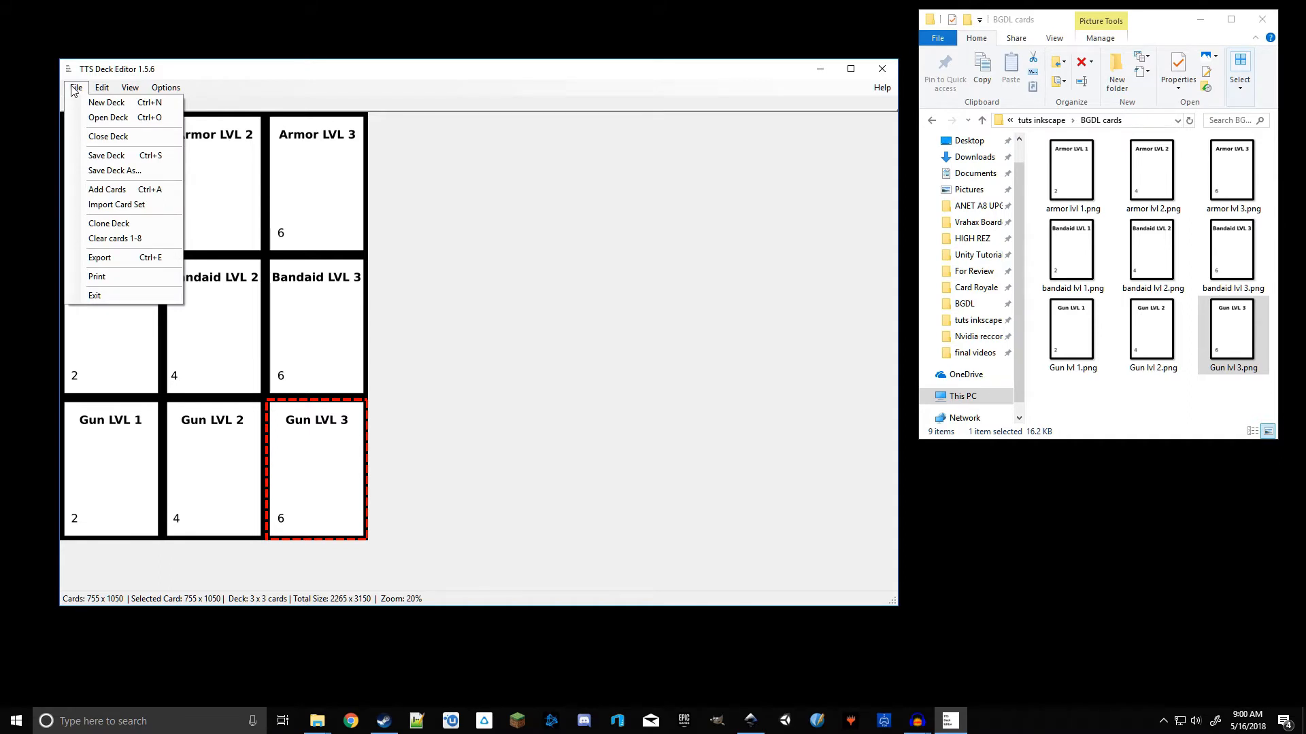
mouse_move(95, 90)
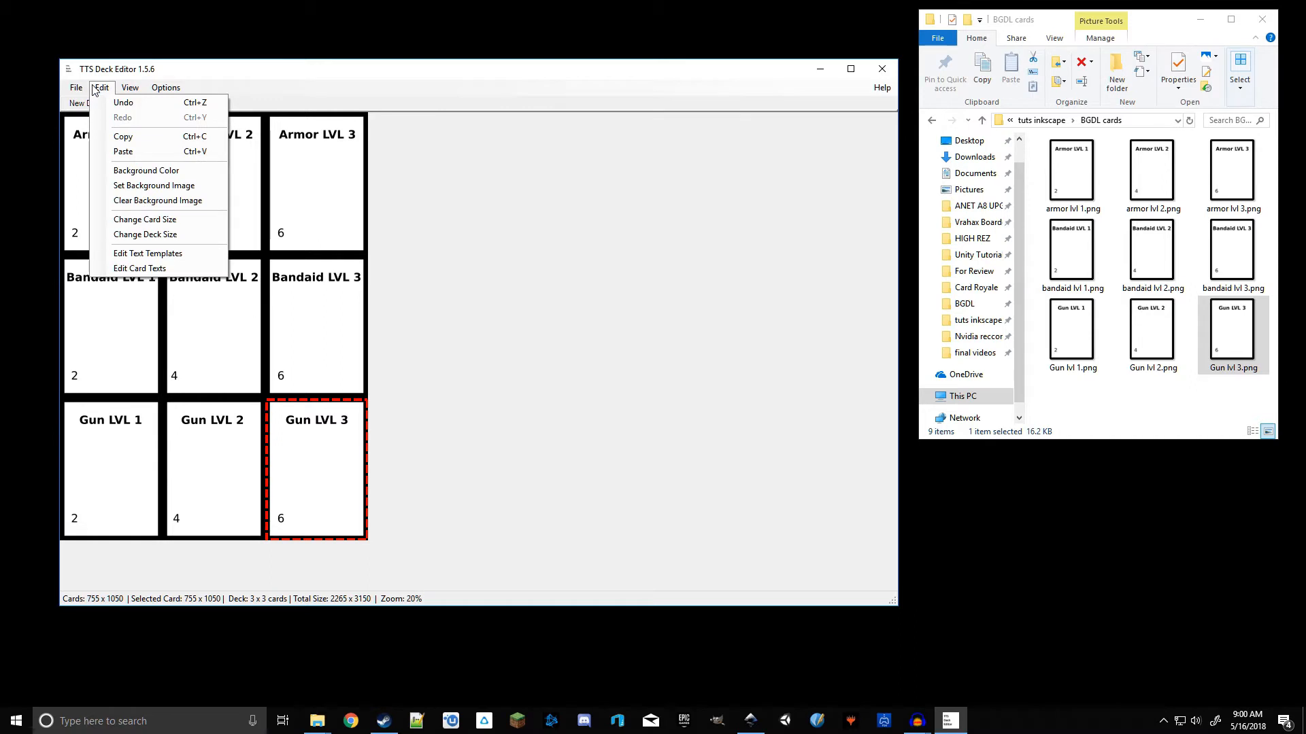
left_click(143, 235)
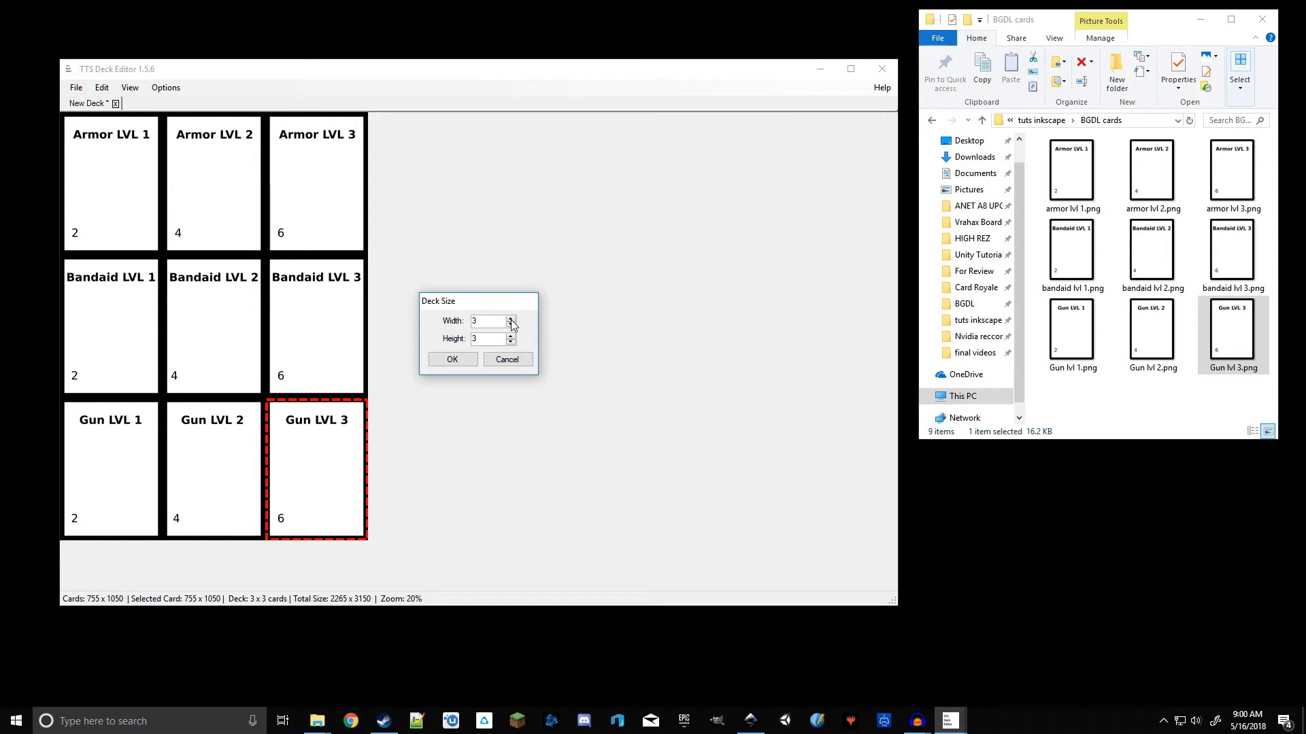
left_click(452, 359)
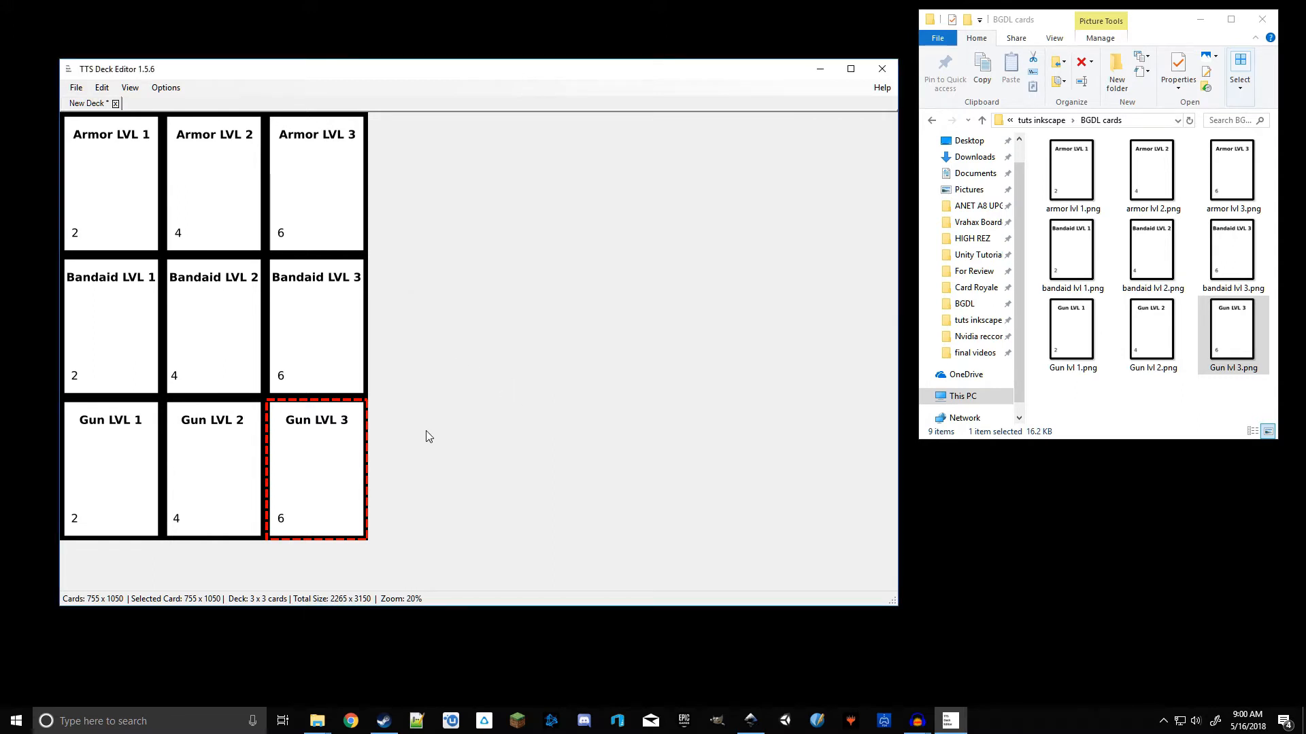
Step: Try to add bandaid lvl 1.png into an occupied deck slot, declining to replace the existing card
left_click(1077, 257)
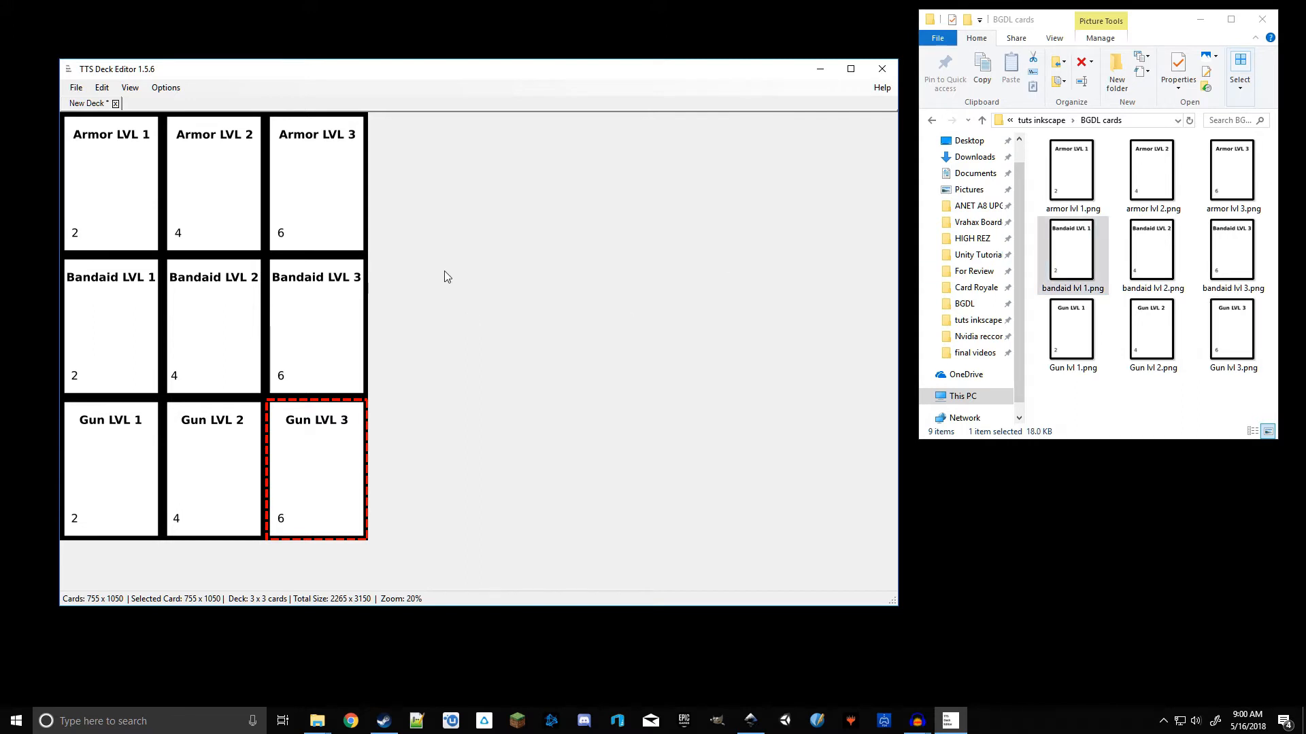
left_click_drag(1109, 258, 349, 350)
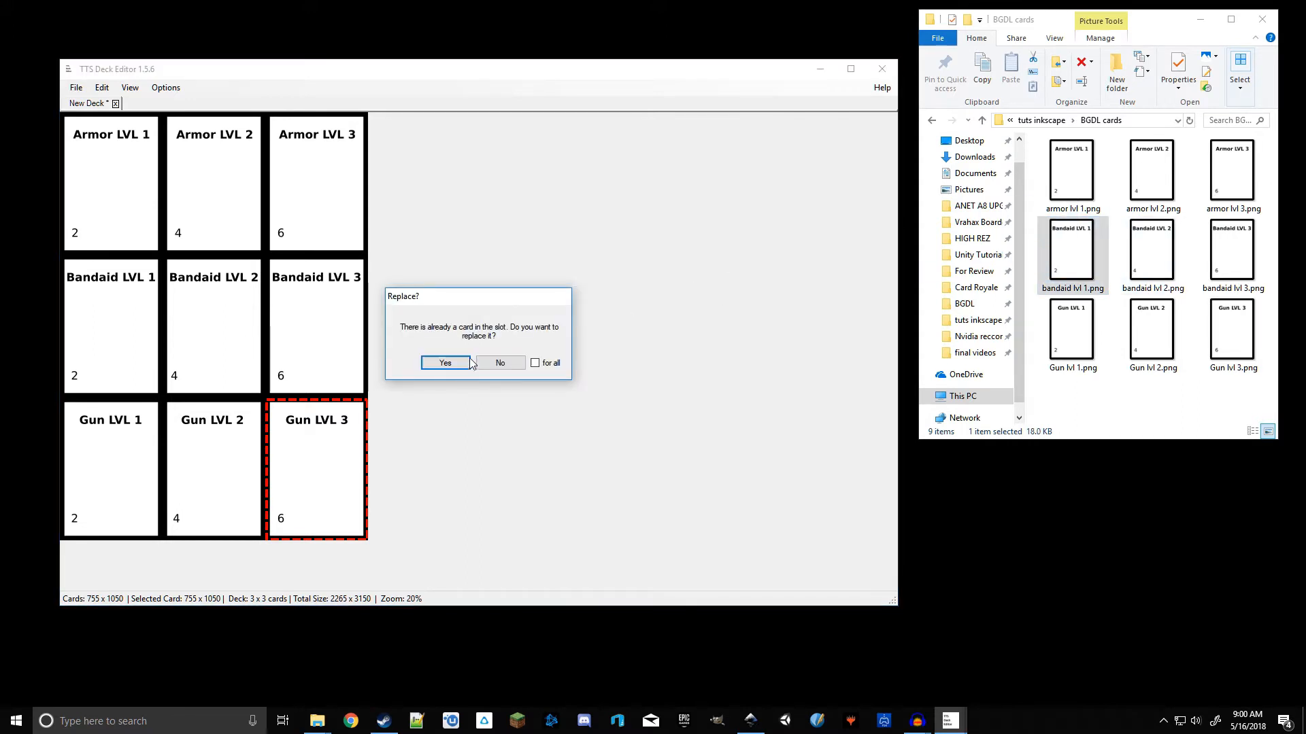
left_click(501, 363)
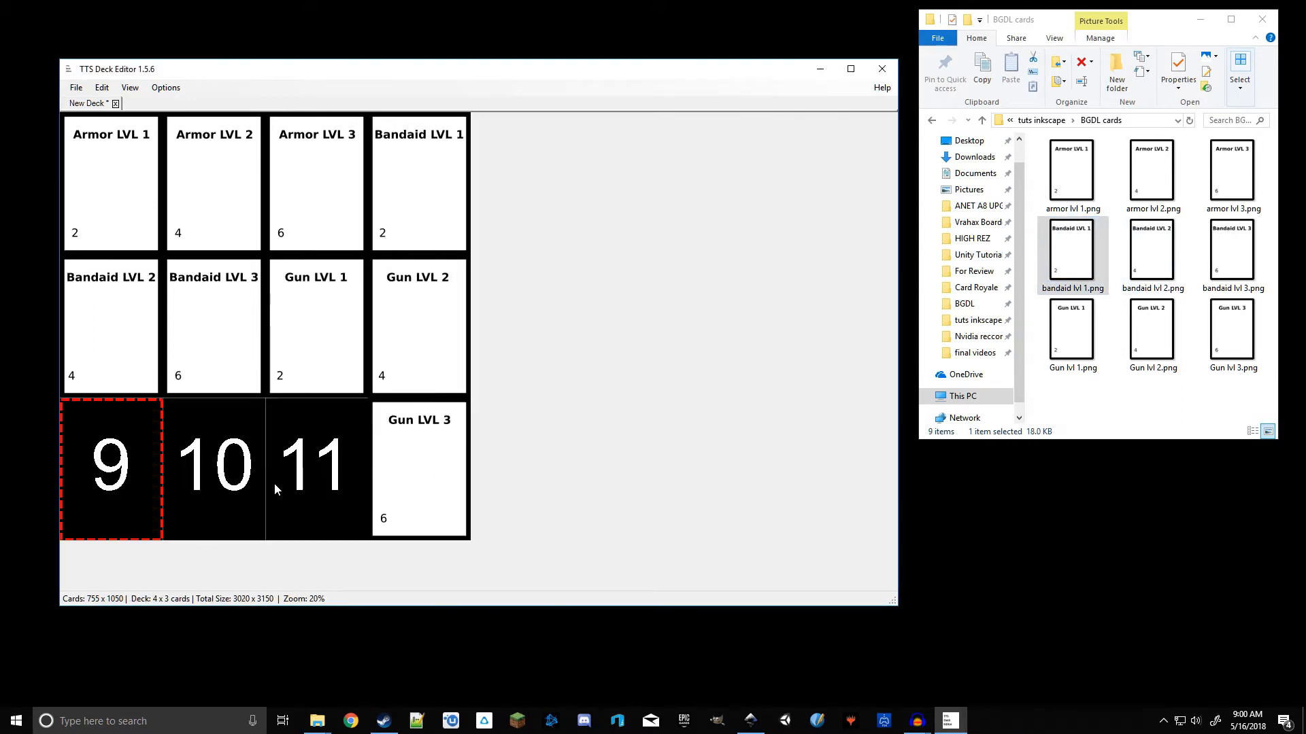
scroll(530, 344, "down", 3)
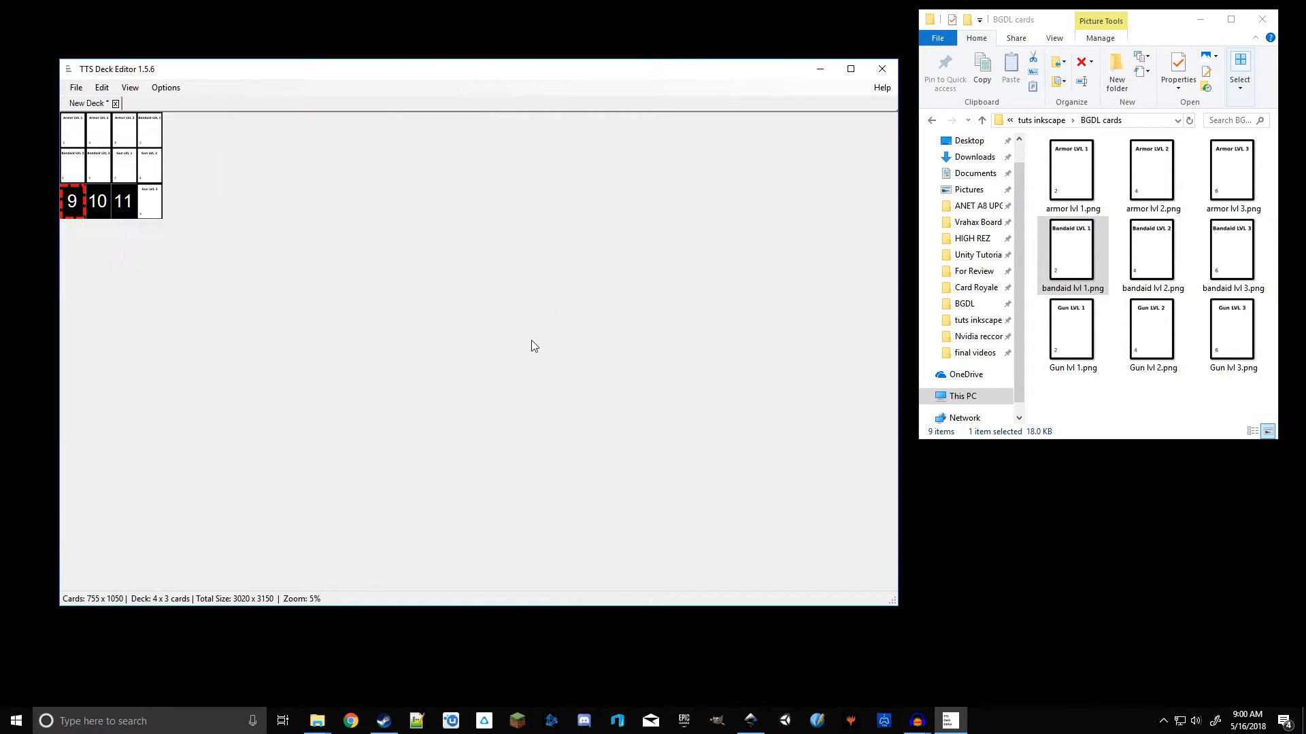
scroll(532, 340, "up", 4)
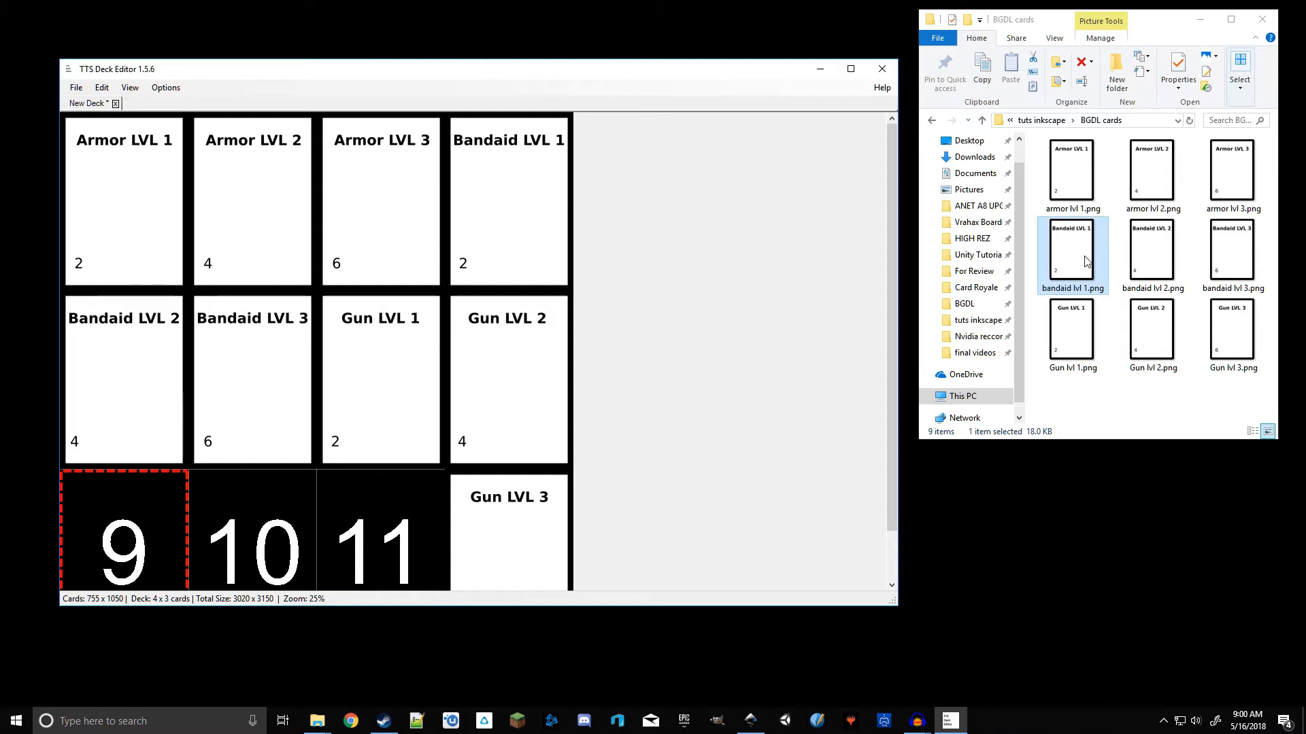
scroll(371, 343, "down", 1)
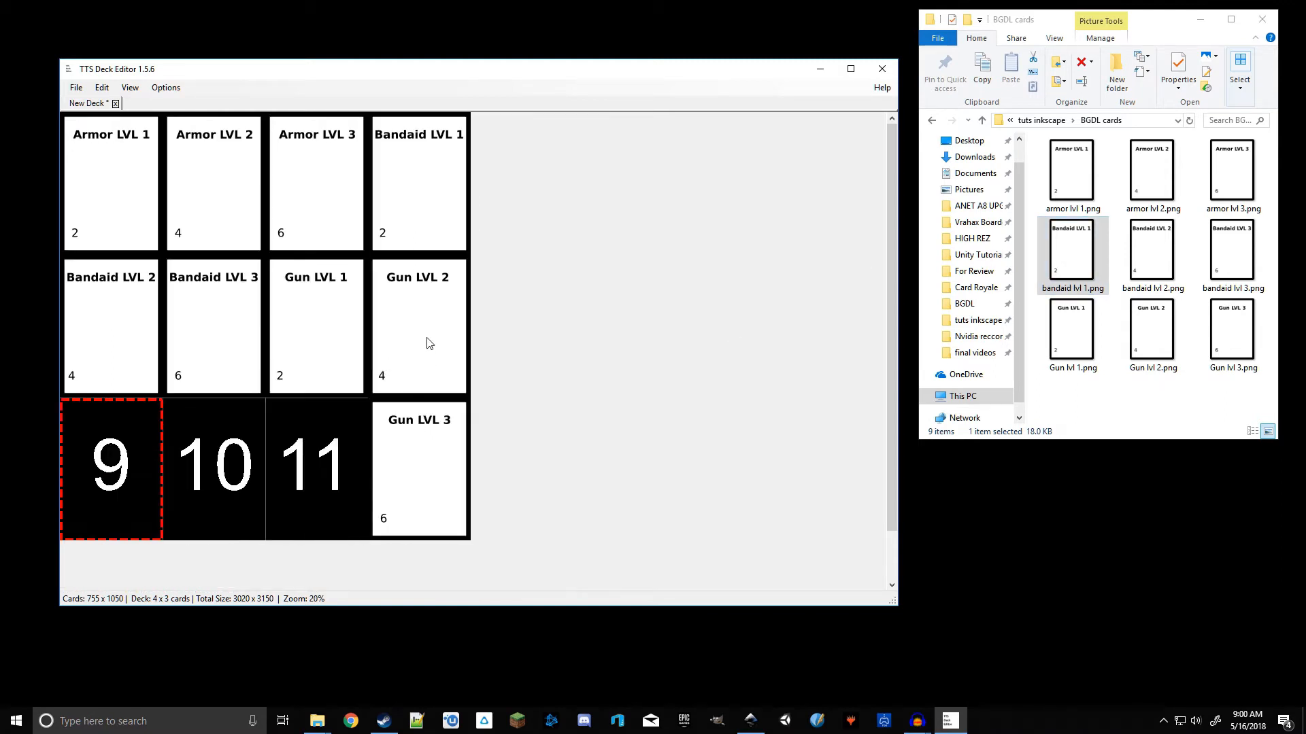
Step: Move the Gun LVL 3 card into the first slot of the deck's third row
left_click(405, 372)
left_click(416, 460)
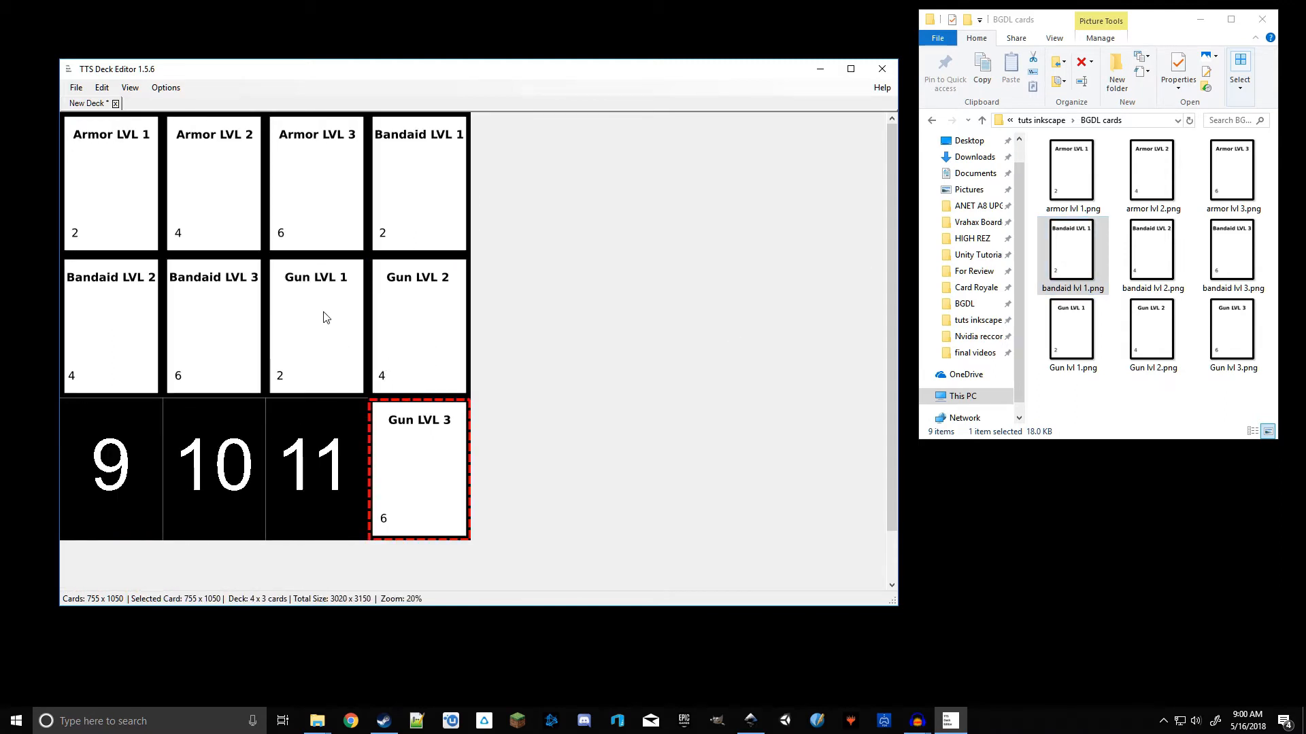
left_click(329, 319)
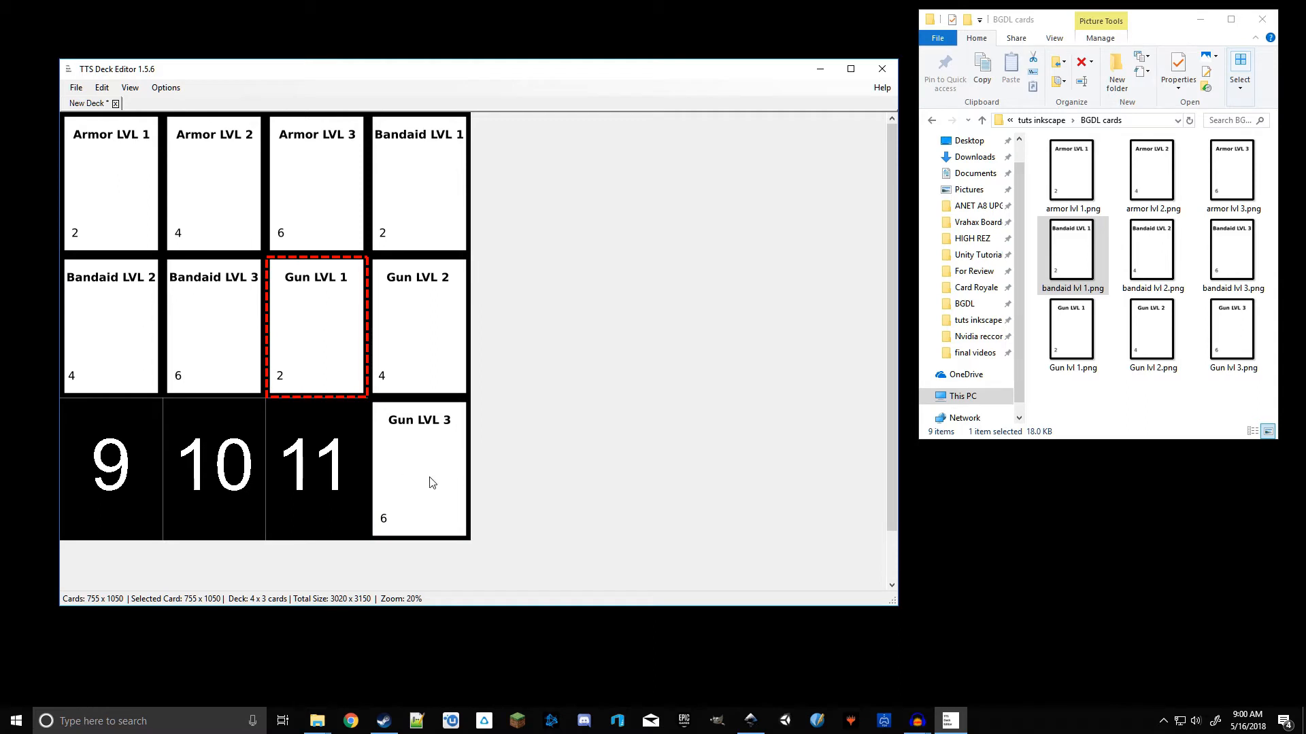
left_click_drag(316, 350, 330, 319)
left_click_drag(106, 474, 105, 474)
left_click(432, 485)
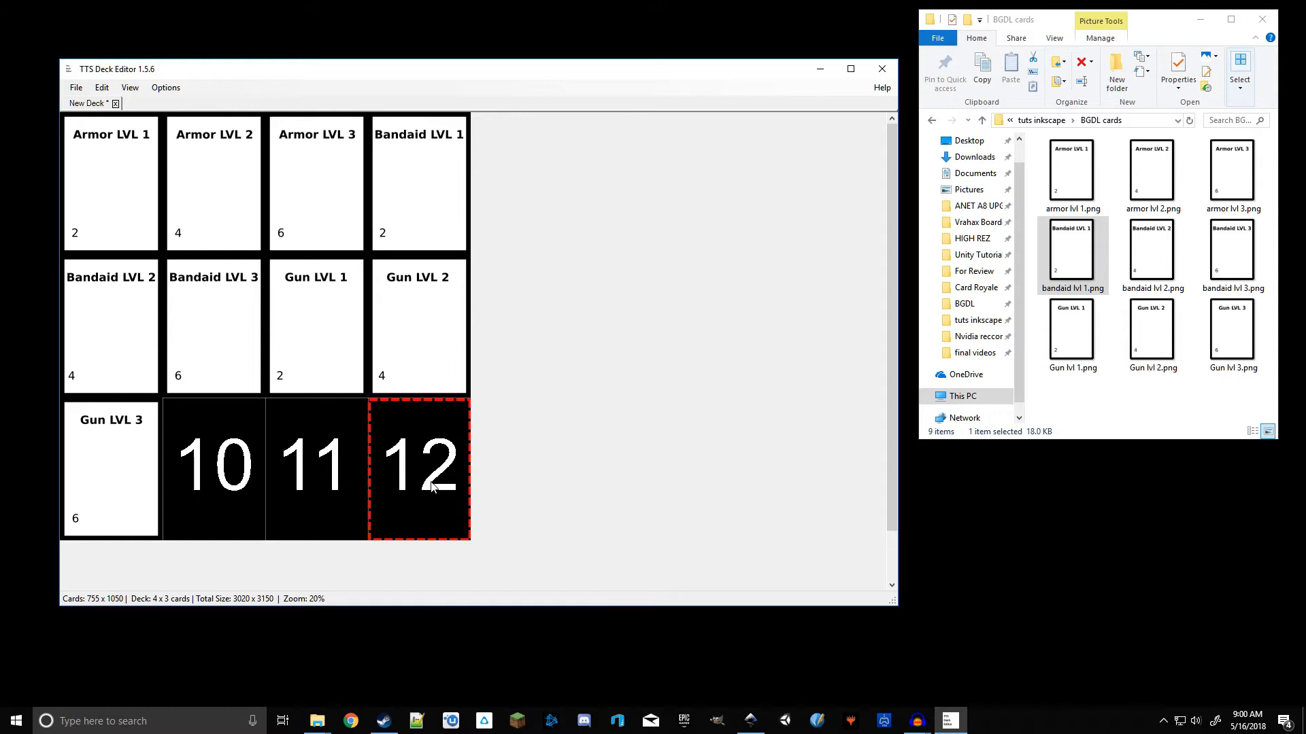
left_click(539, 658)
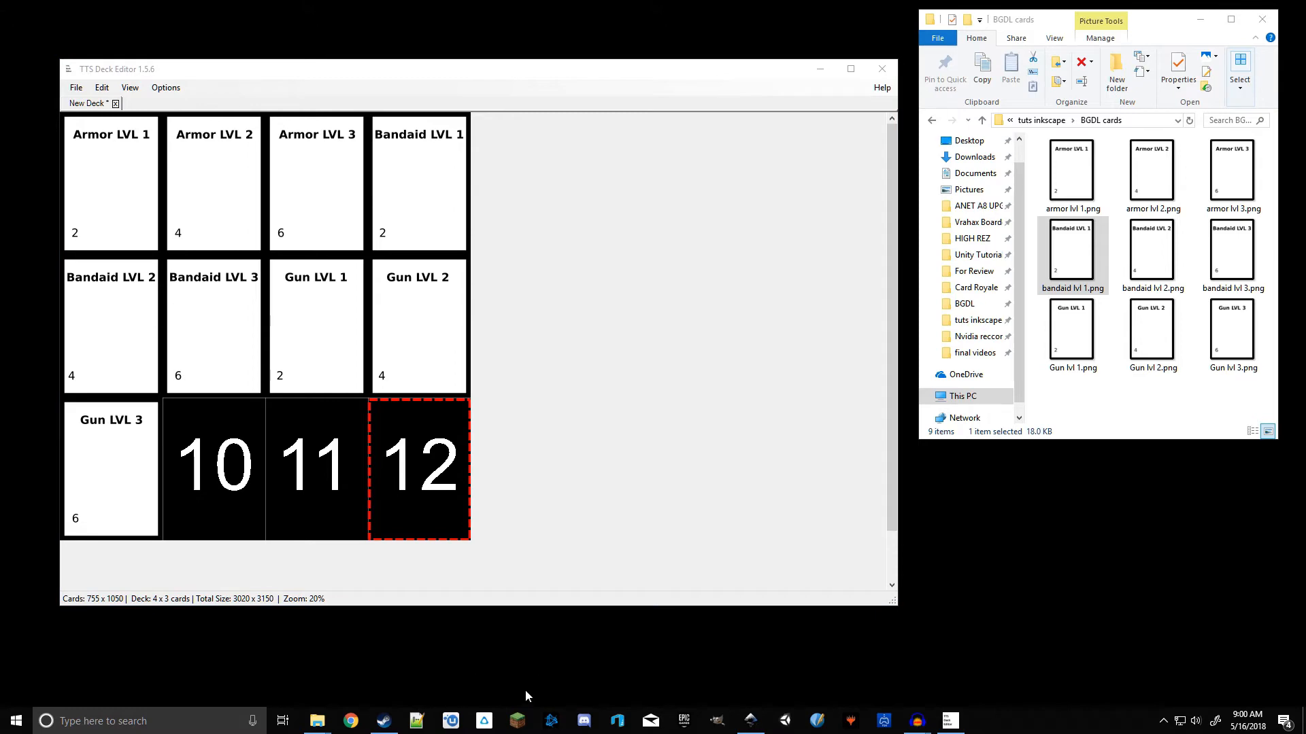
Step: In Inkscape, duplicate the Gun LVL 3 card frame and place the copy beside the page
left_click(751, 721)
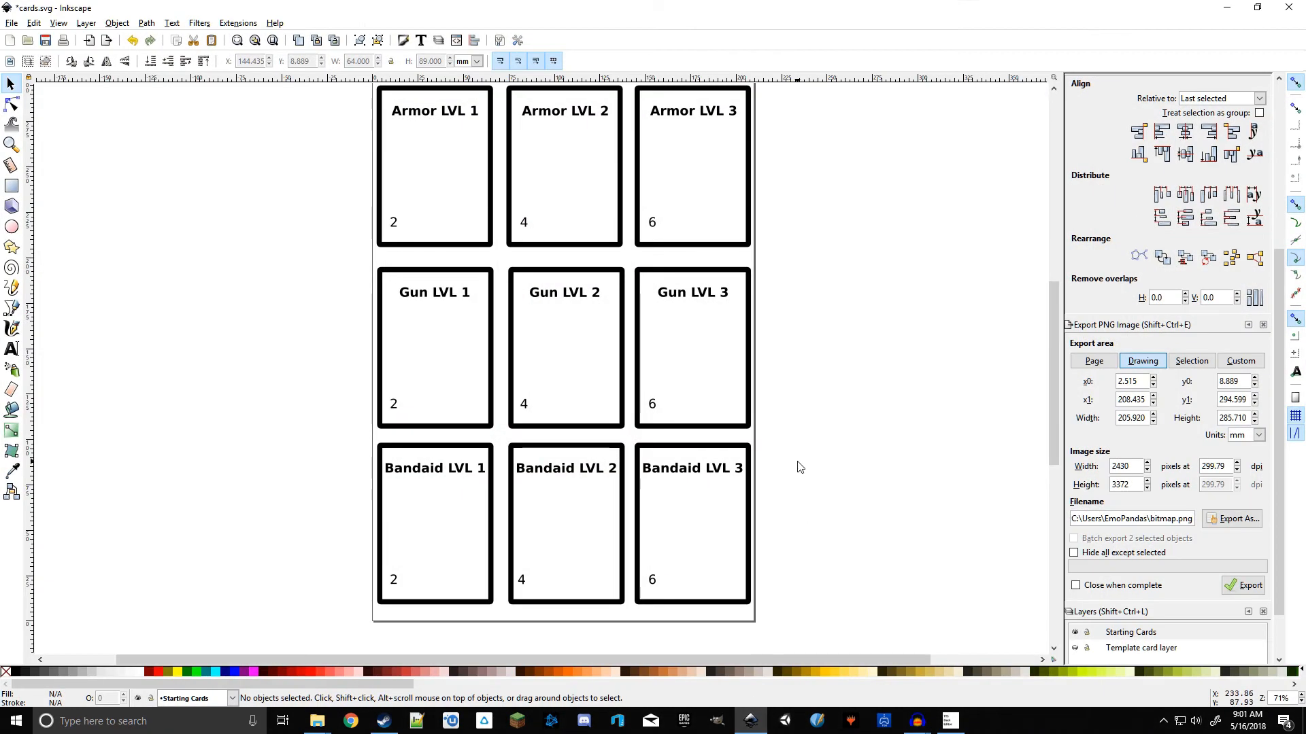
left_click(695, 426)
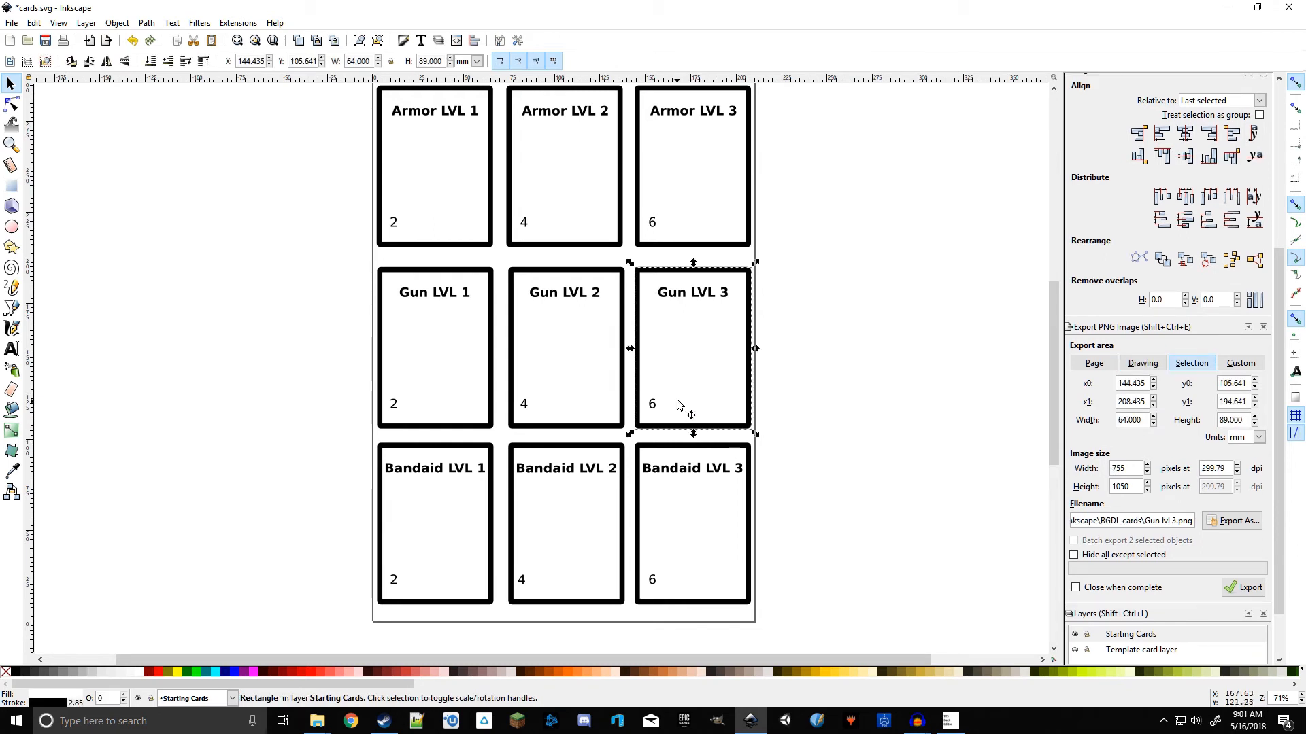
key("ctrl+d")
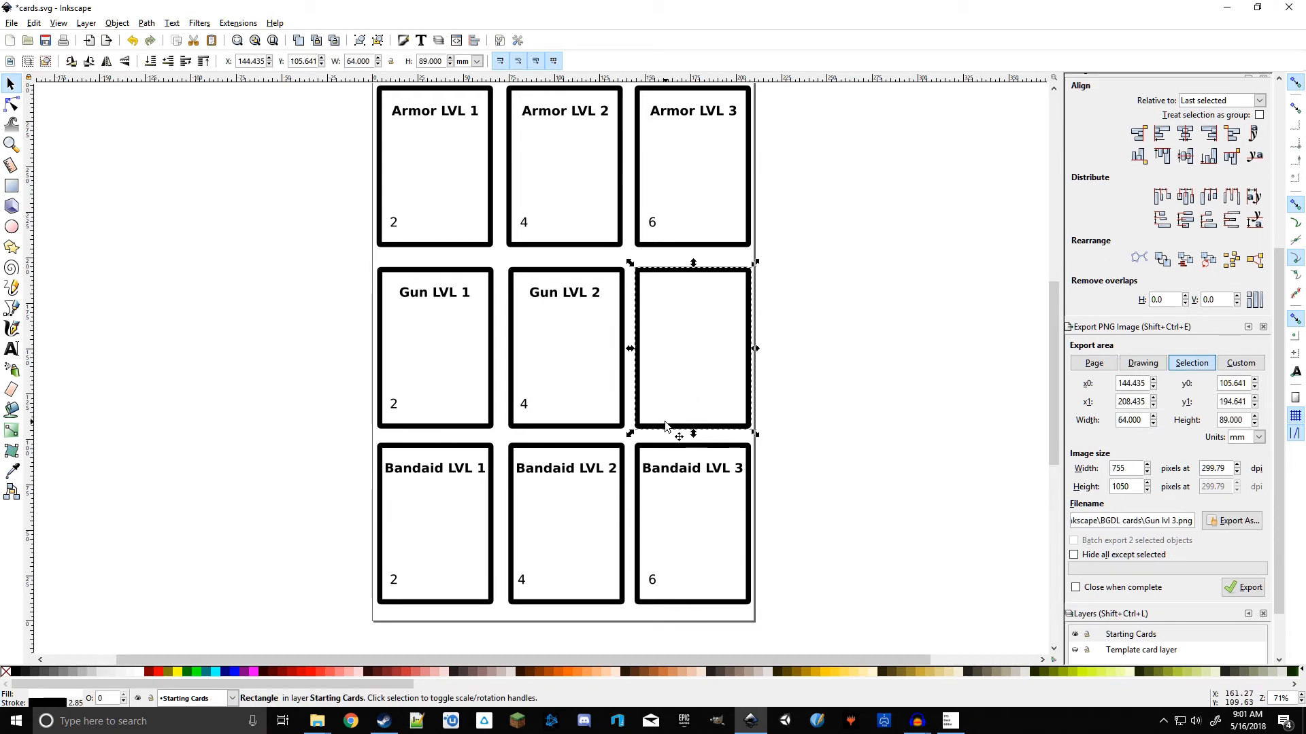
left_click_drag(670, 416, 863, 411)
left_click(776, 395)
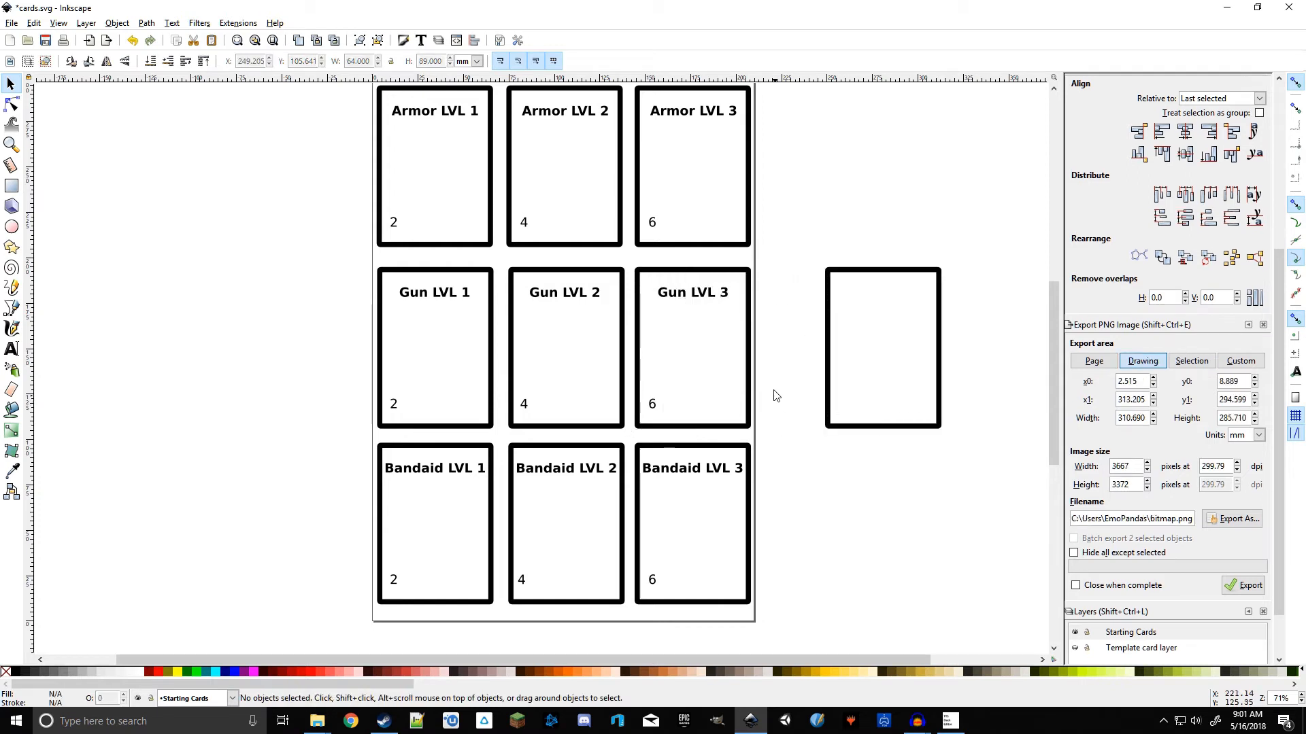
Step: Move a copy of the Gun LVL 3 title into the top of the new card frame
left_click(700, 303)
double_click(695, 300)
left_click(713, 298)
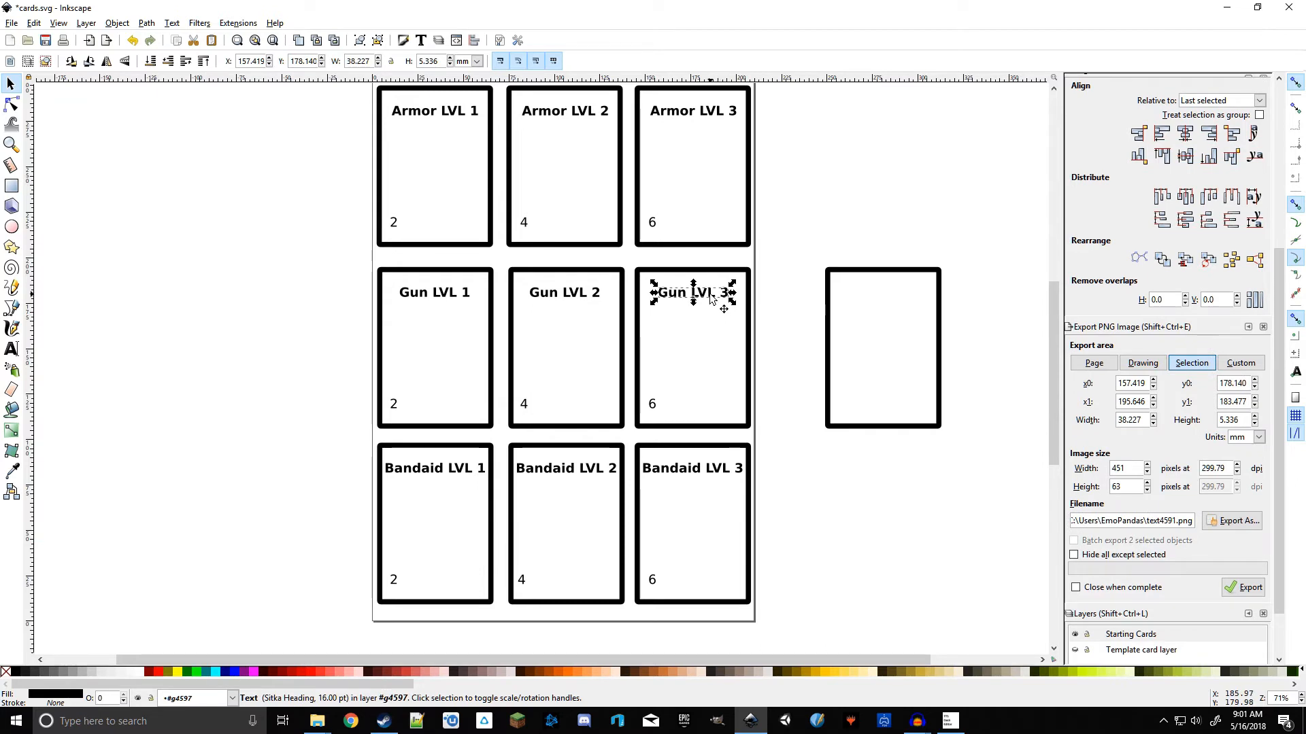
mouse_move(710, 298)
left_mouse_down()
mouse_move(875, 293)
mouse_move(719, 305)
left_mouse_up()
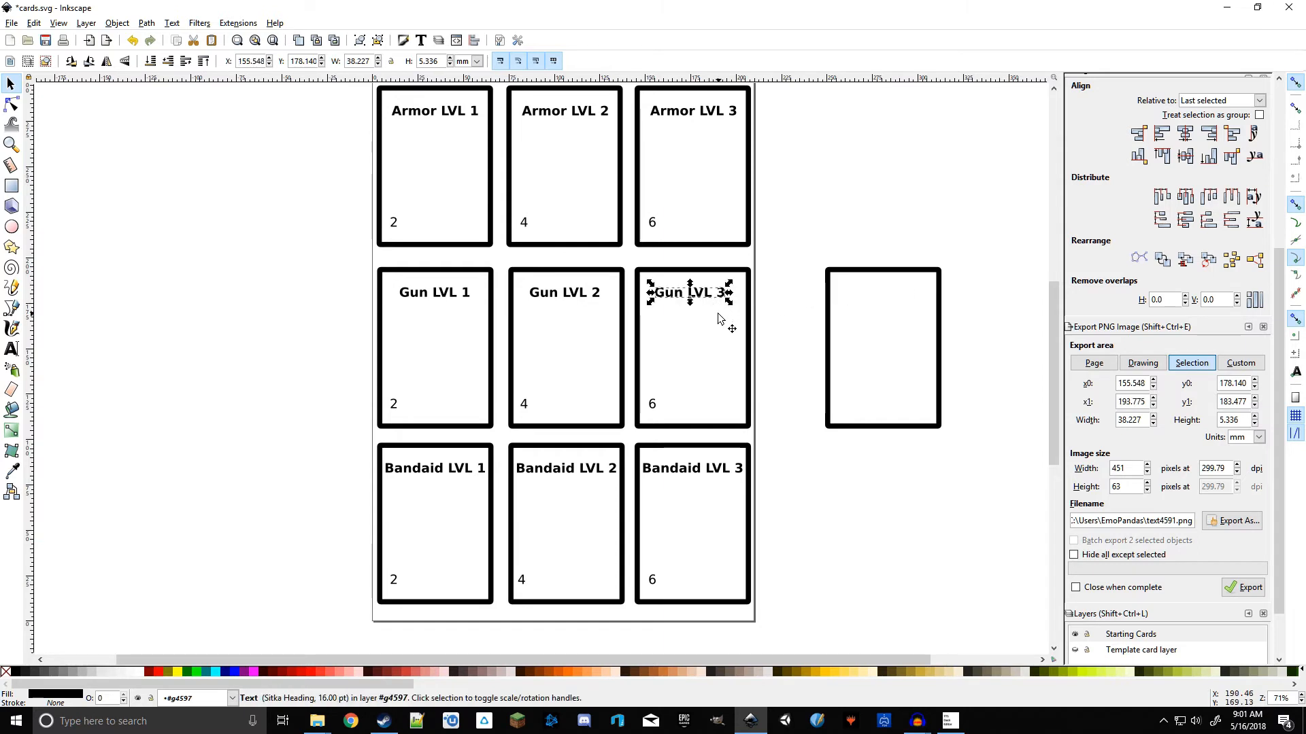
left_click_drag(711, 300, 919, 326)
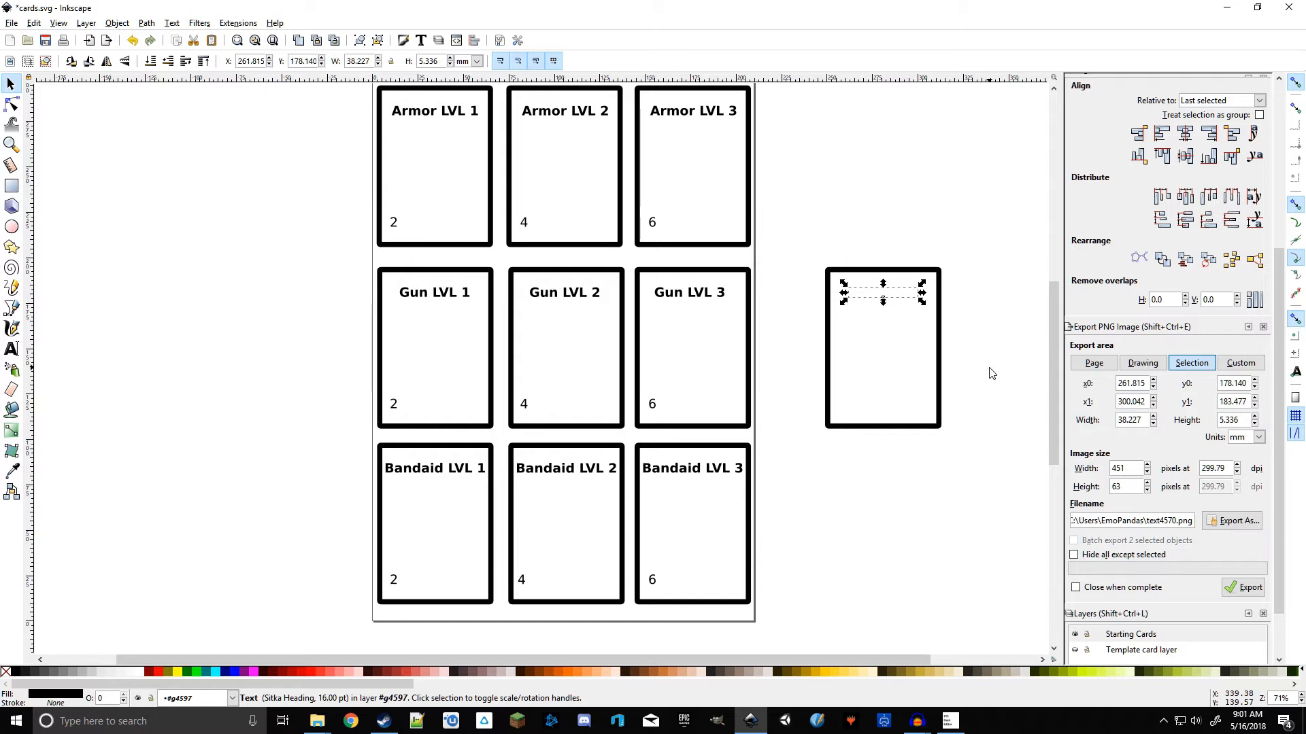
left_click(906, 364)
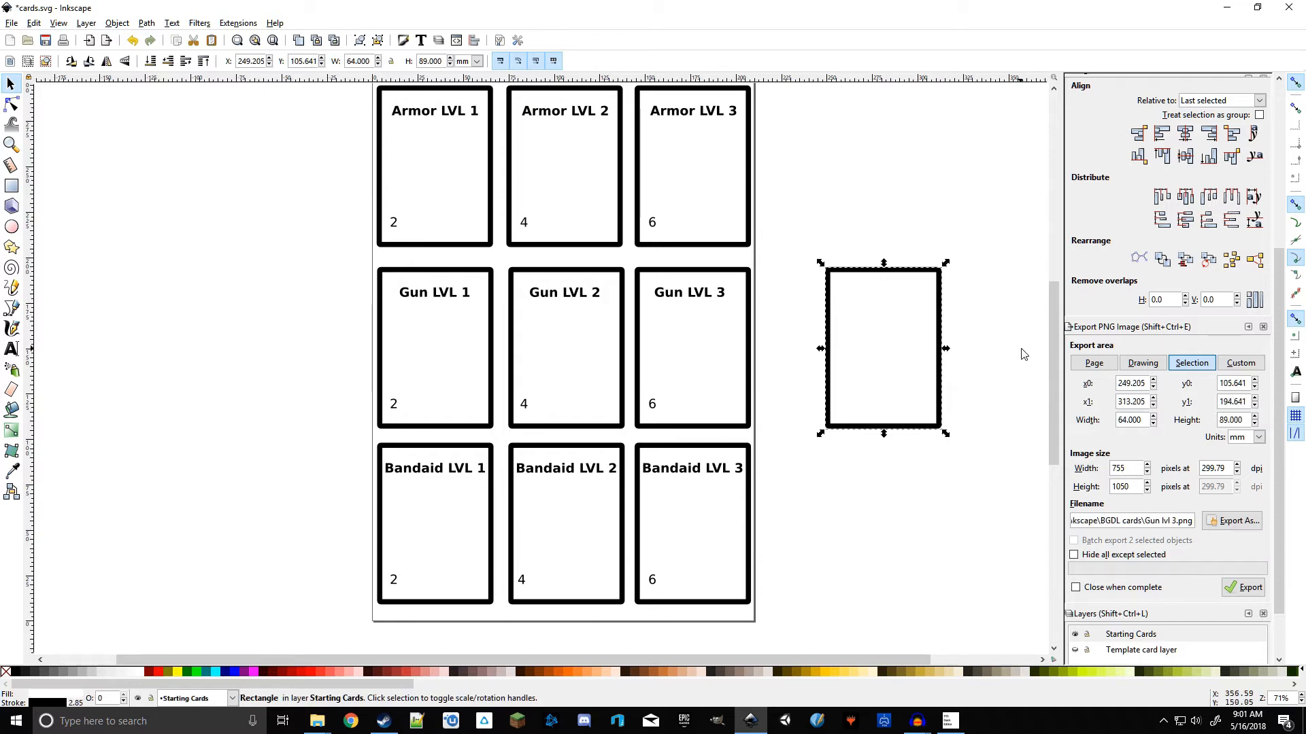
left_click(1020, 351)
left_click(932, 358)
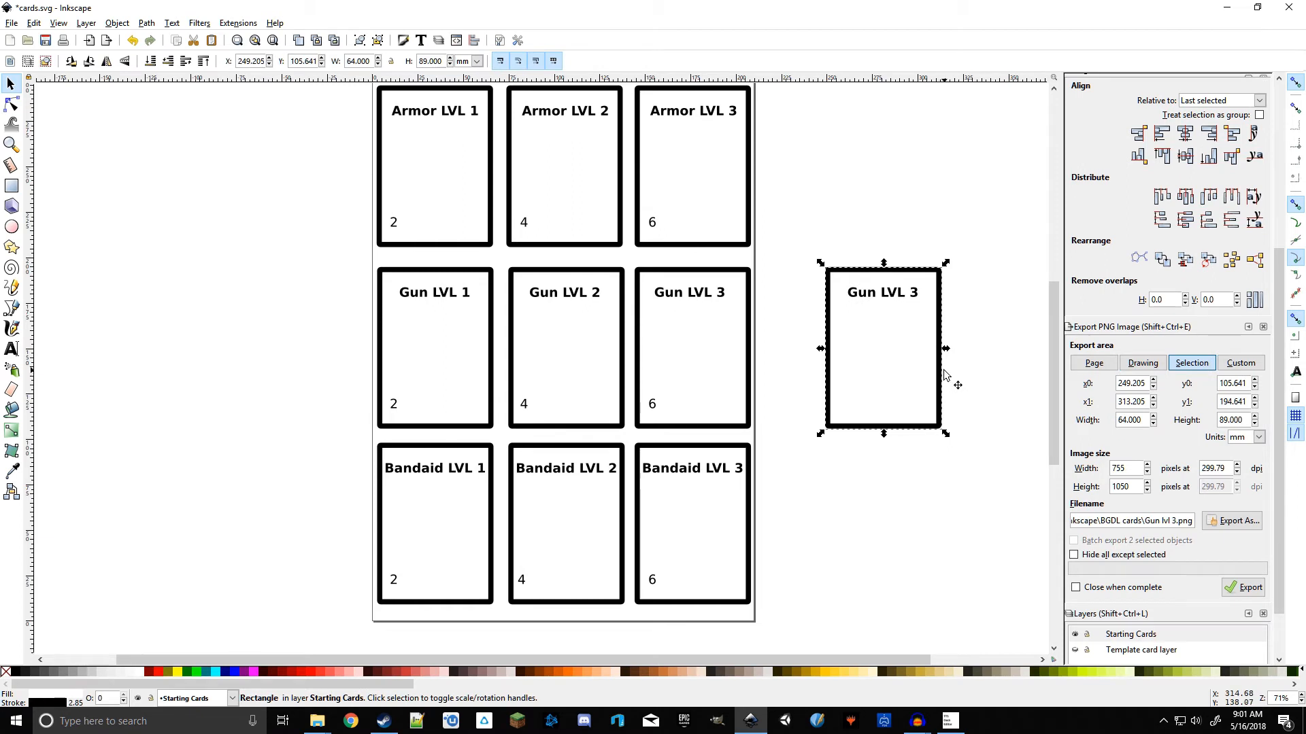
left_click(897, 296)
key("Escape")
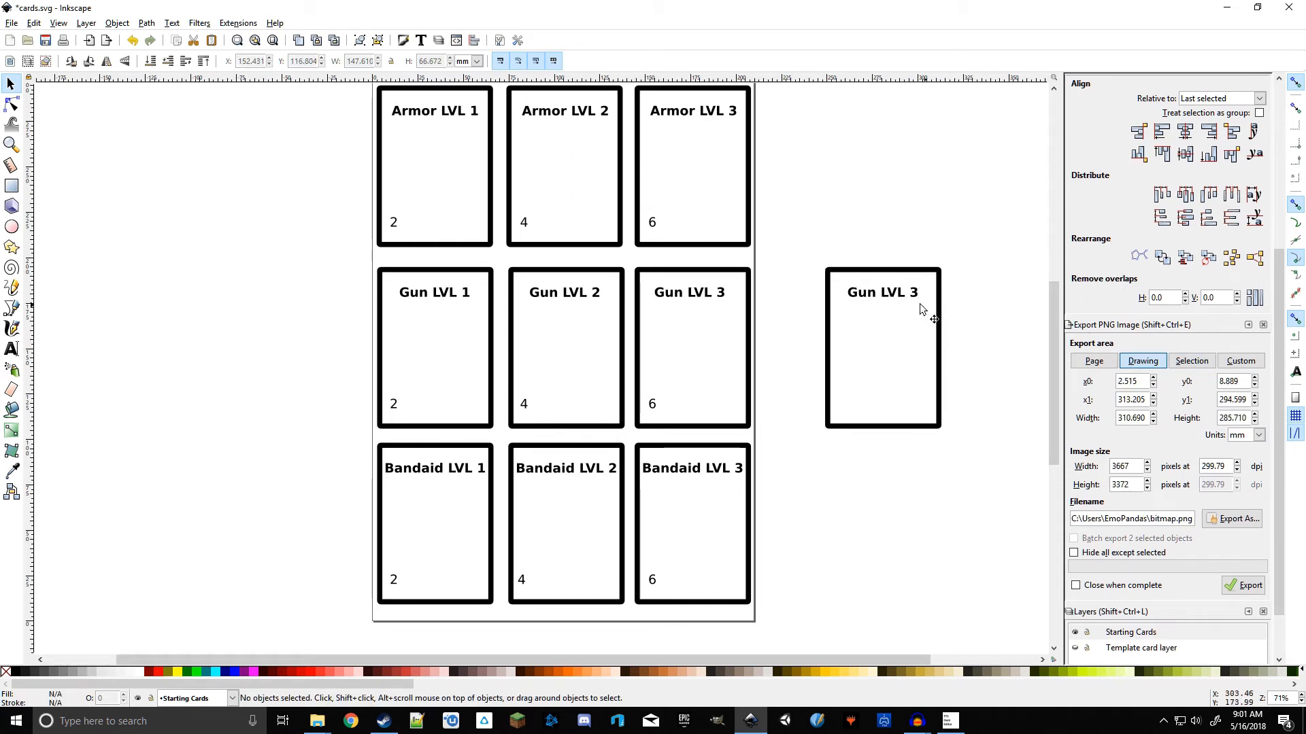
Step: Ungroup the objects covering the new card and select the title text inside it
left_click(921, 309)
right_click(896, 294)
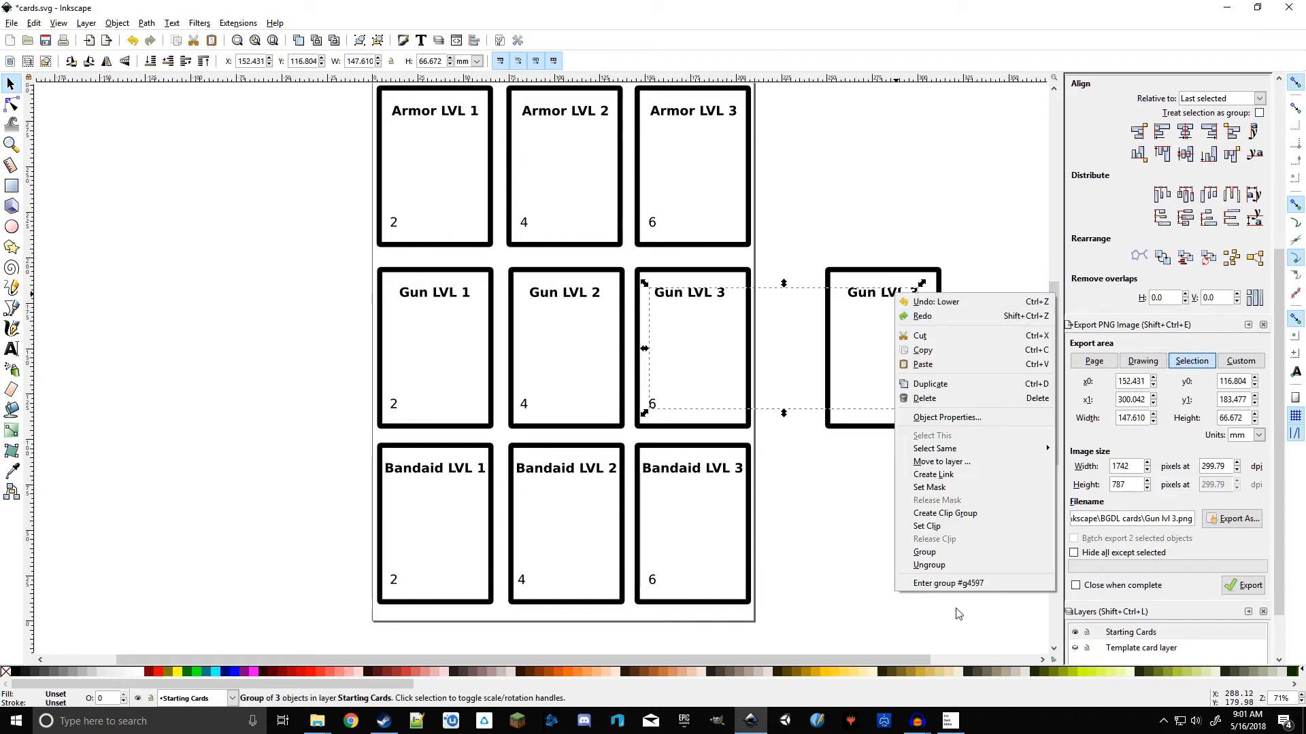
left_click(929, 565)
key("Escape")
left_click_drag(973, 186, 783, 511)
left_click(691, 299)
left_click(653, 406)
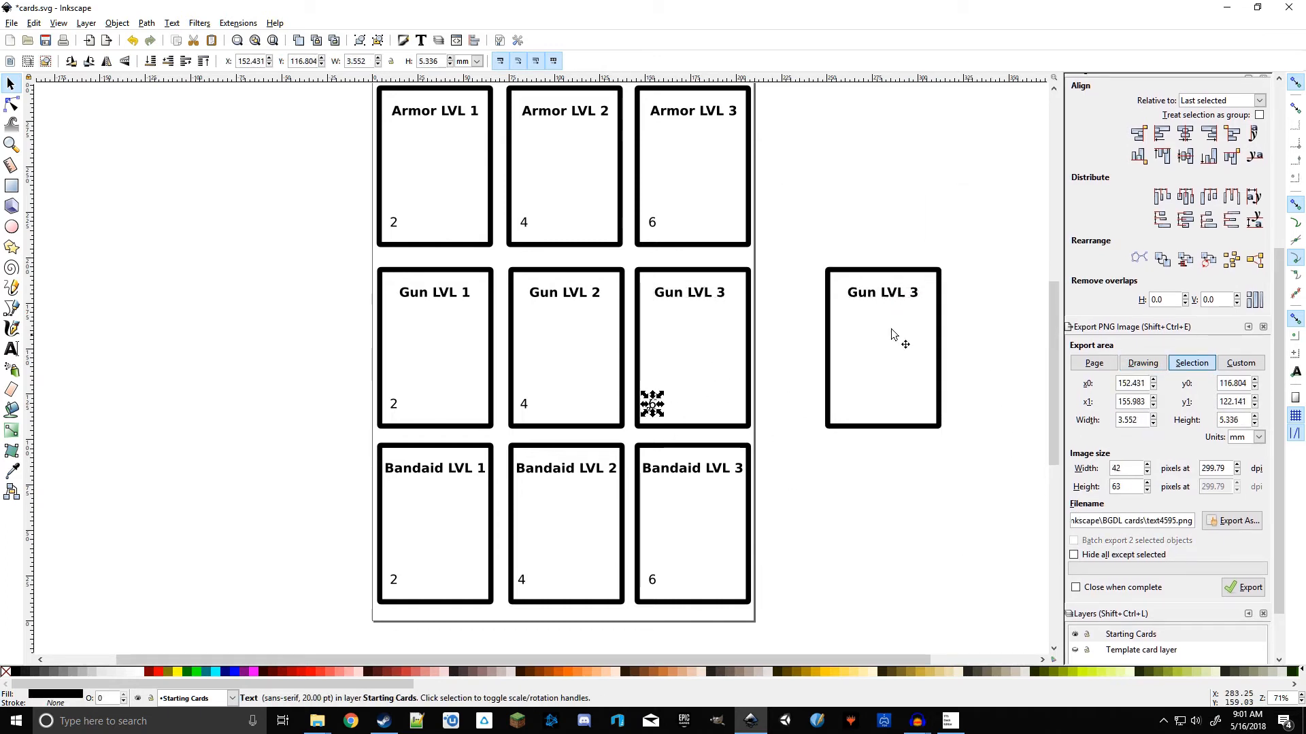
left_click(908, 297)
left_click(699, 299)
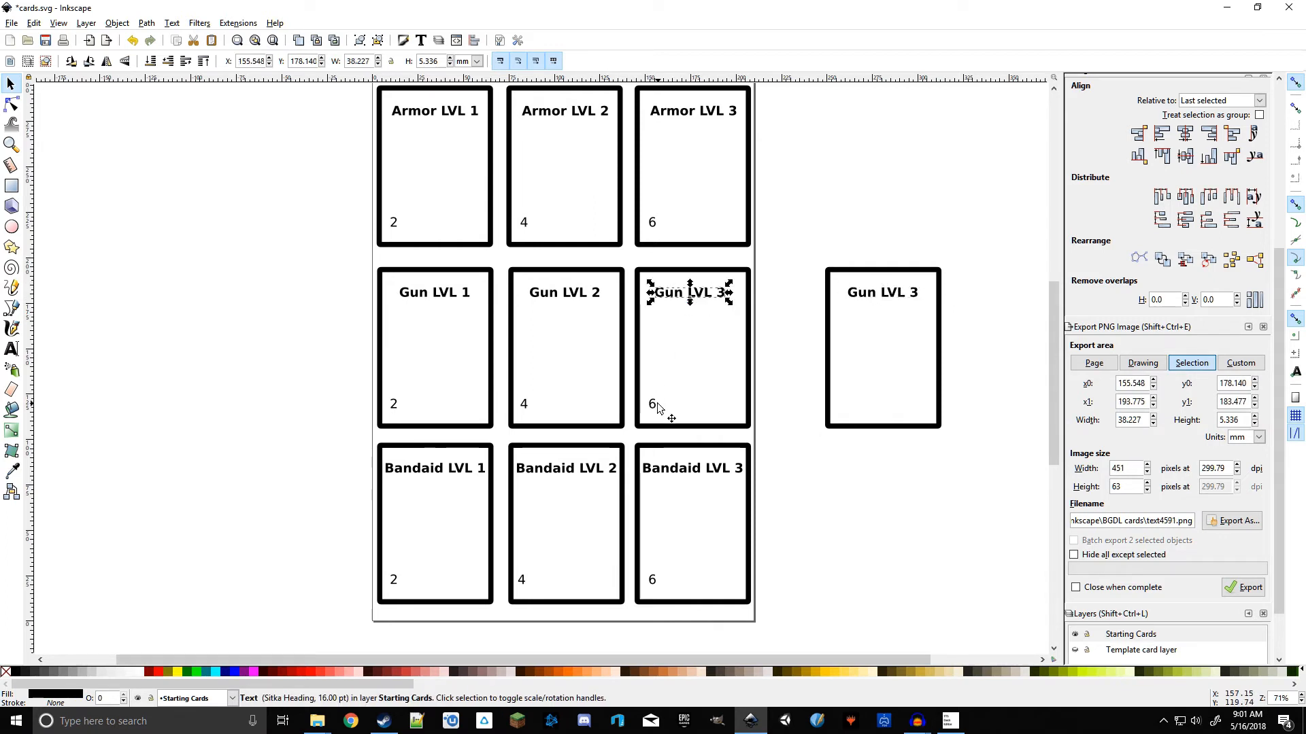
left_click(893, 294)
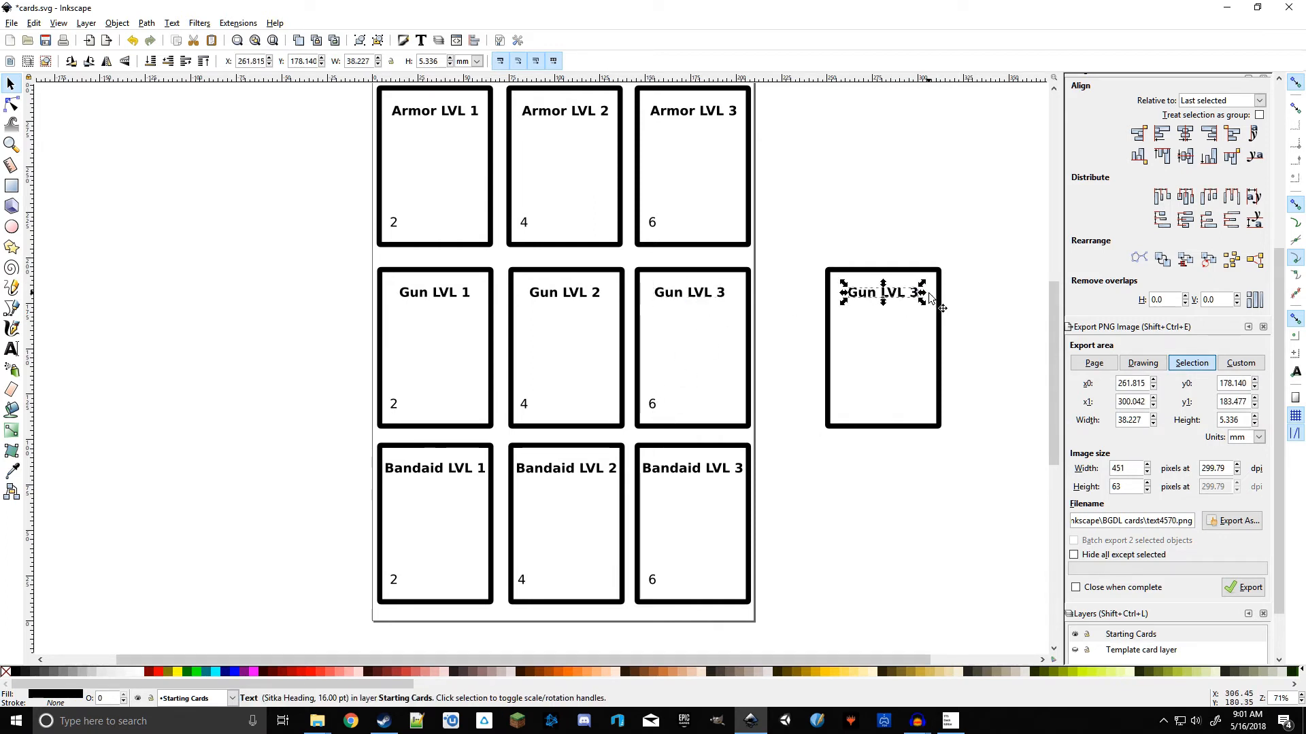
left_click(981, 315)
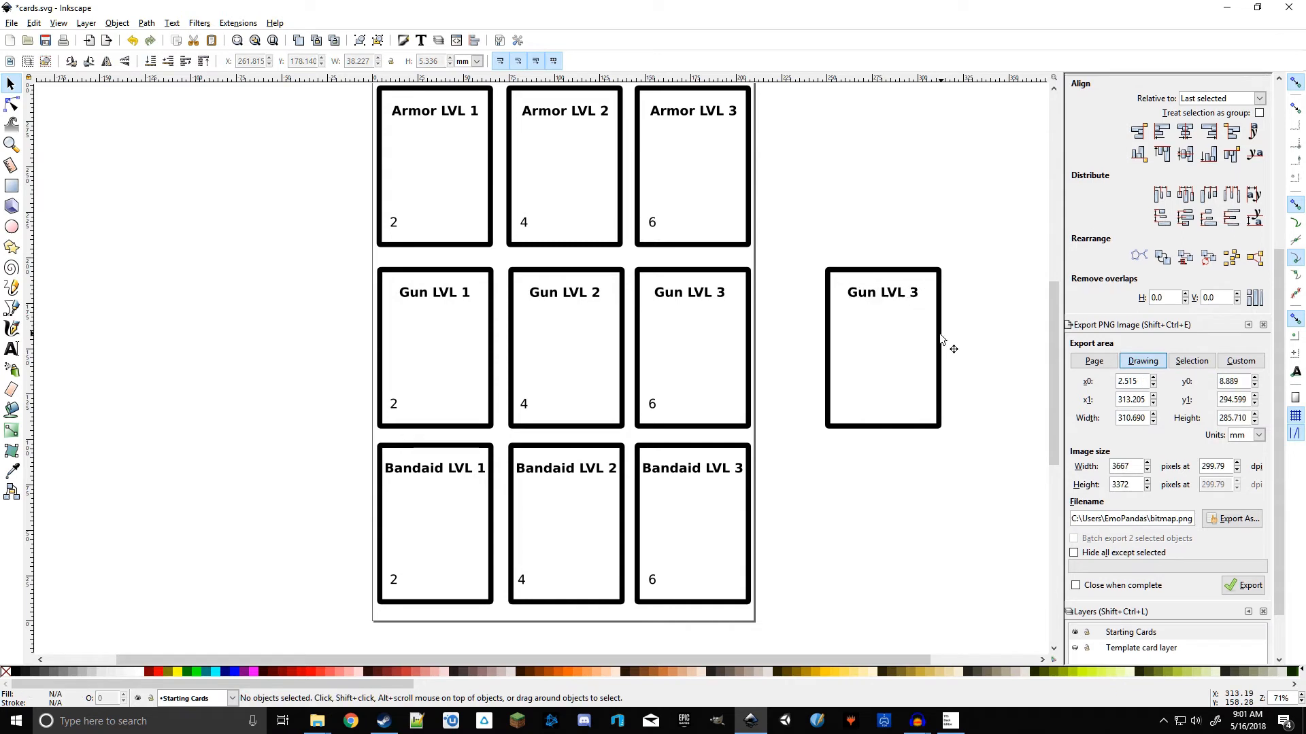
left_click(892, 303)
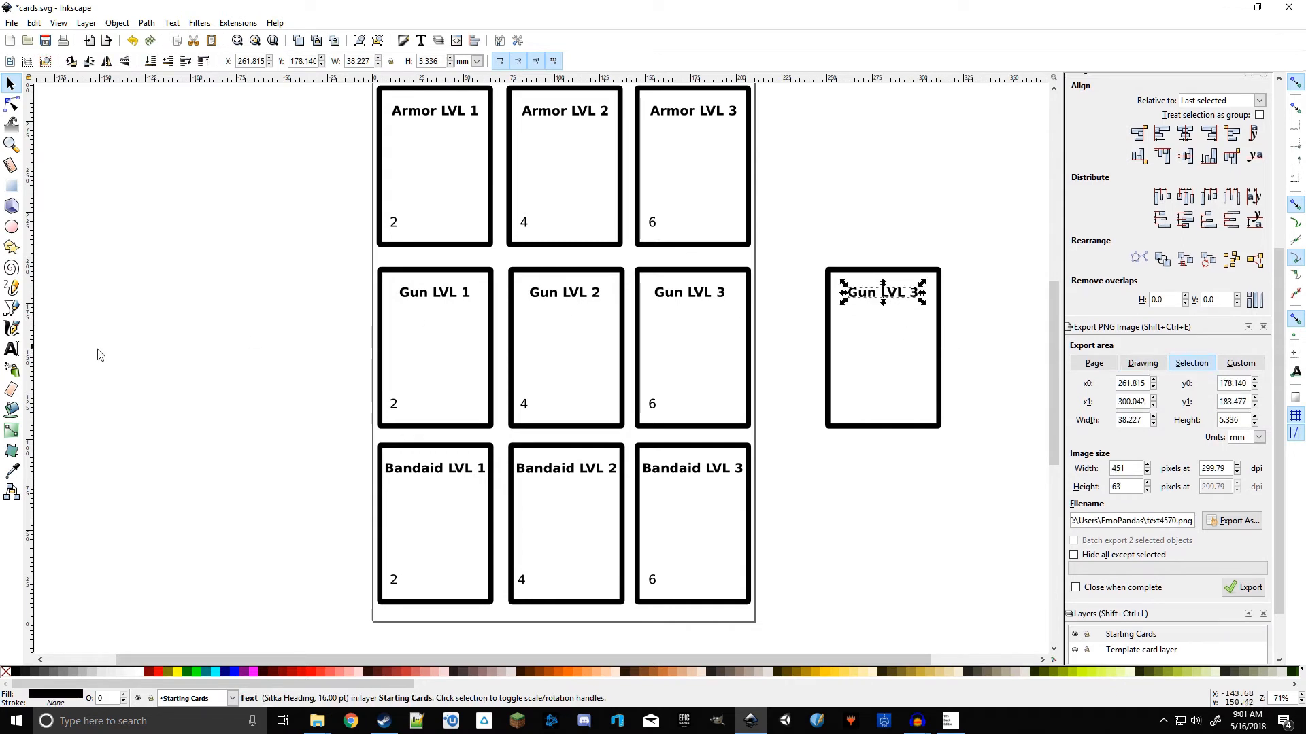
Step: Change the new card's title text to Draw Deck
left_click(11, 348)
key("ctrl+a")
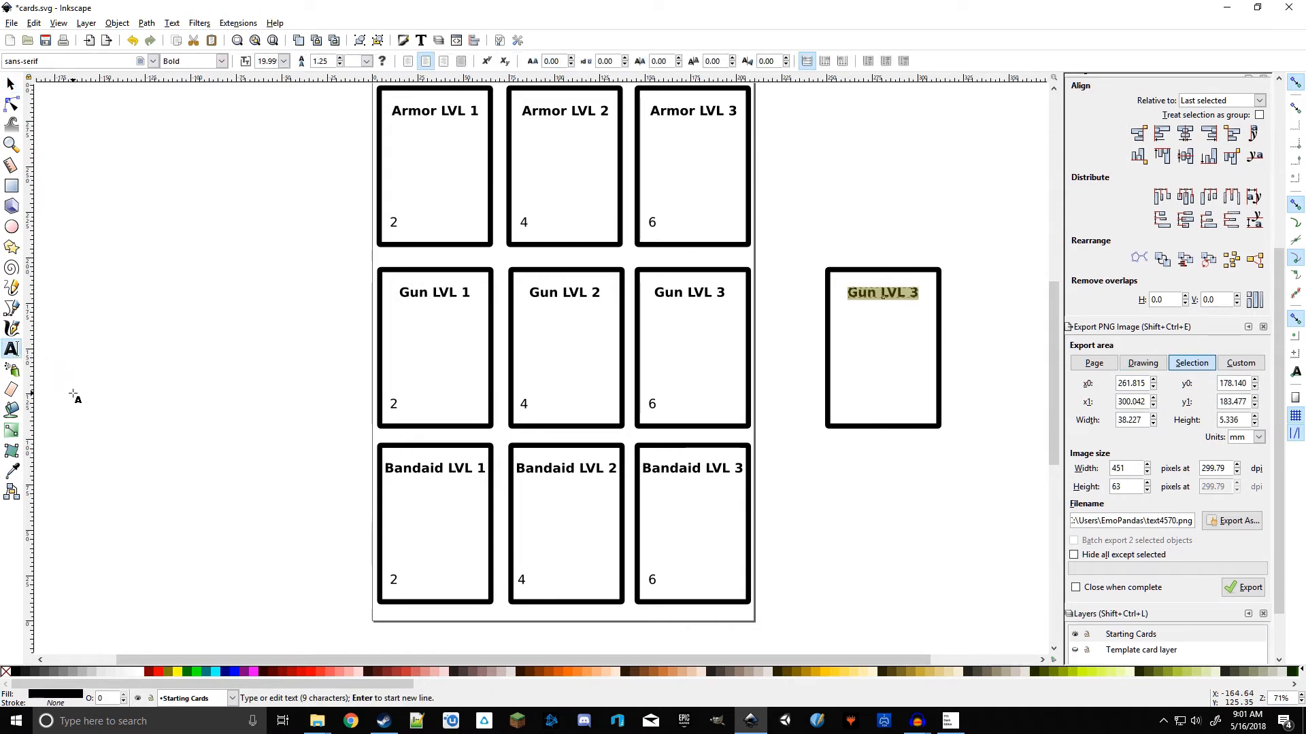
type("Draw ")
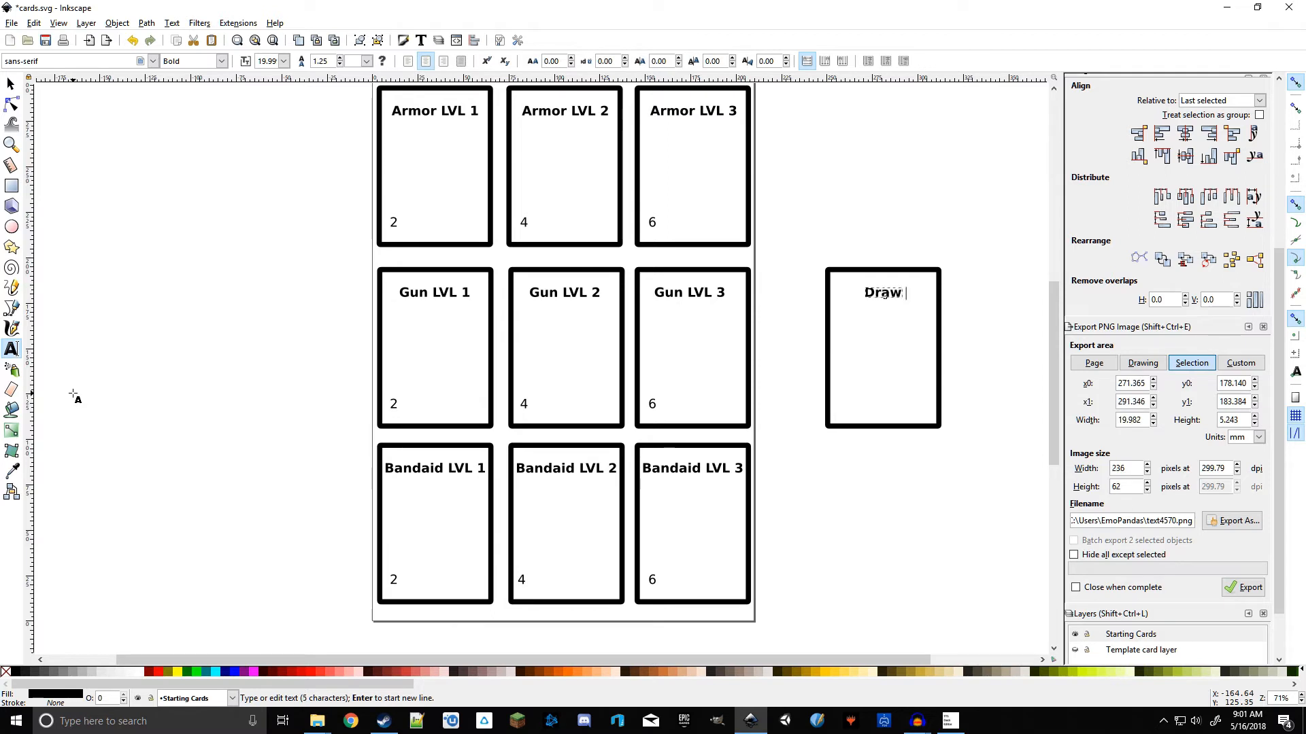
type("Deck")
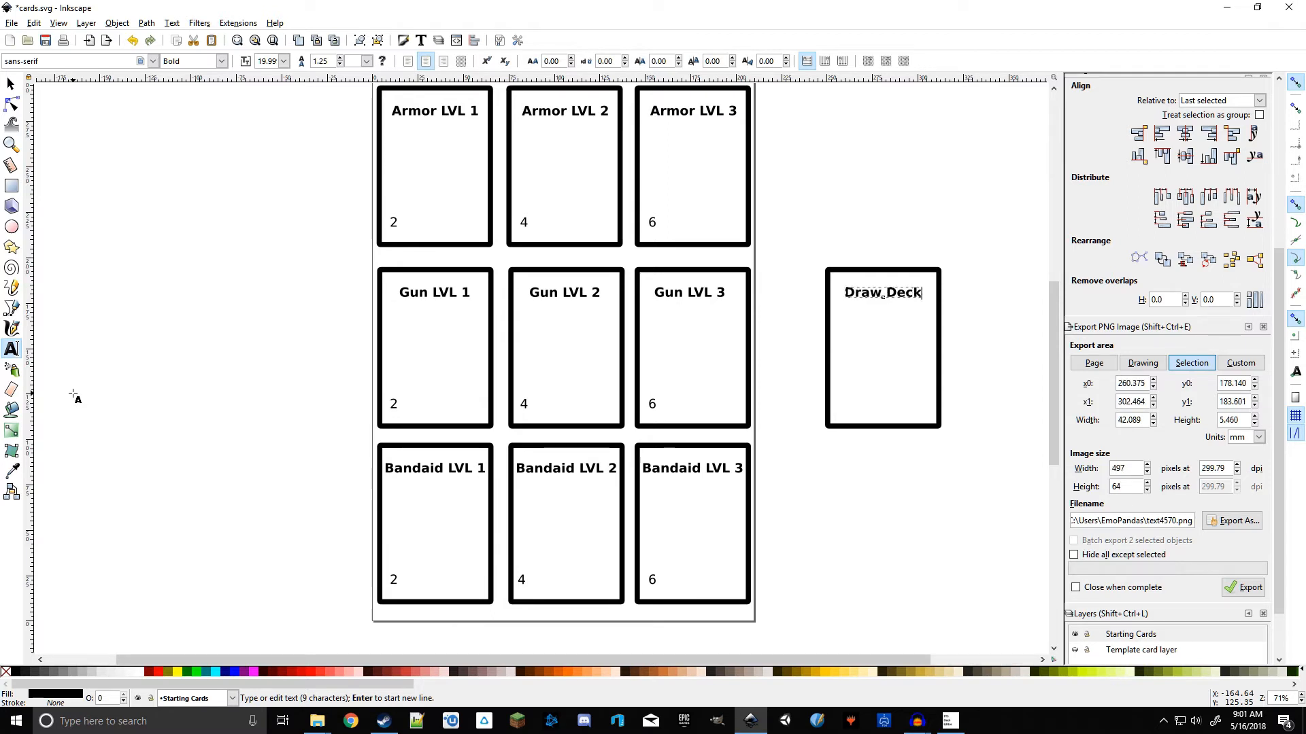
left_click(813, 251)
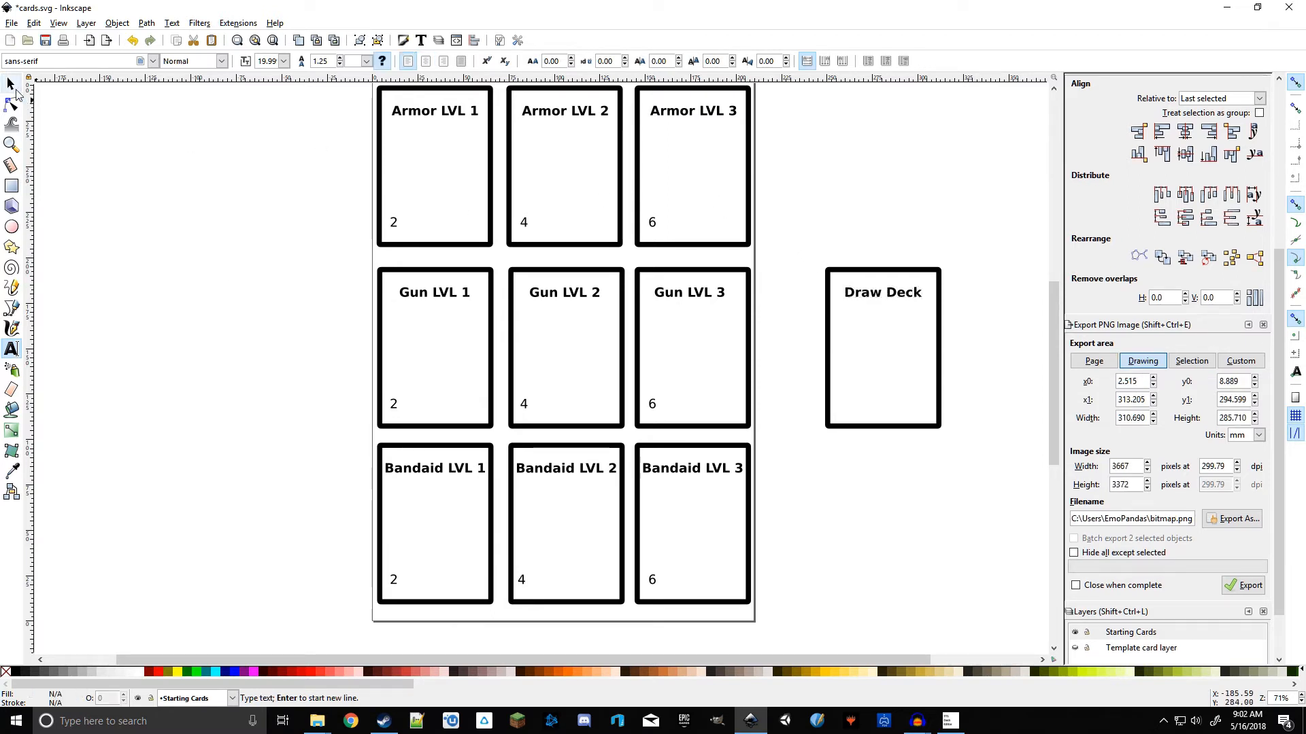
Step: Select the new card and export it as Draw background.png in the BGDL cards folder
left_click(10, 83)
left_click_drag(806, 233, 986, 537)
left_click(1228, 519)
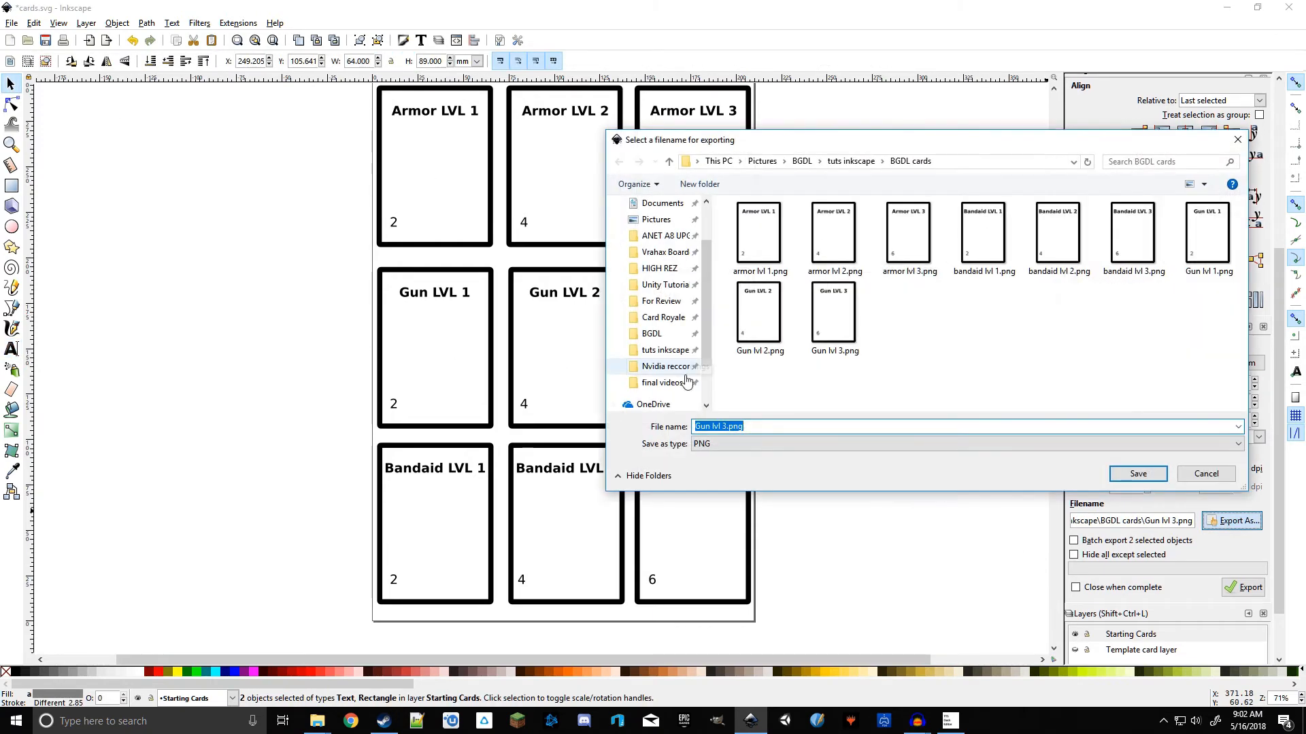
key("BackSpace")
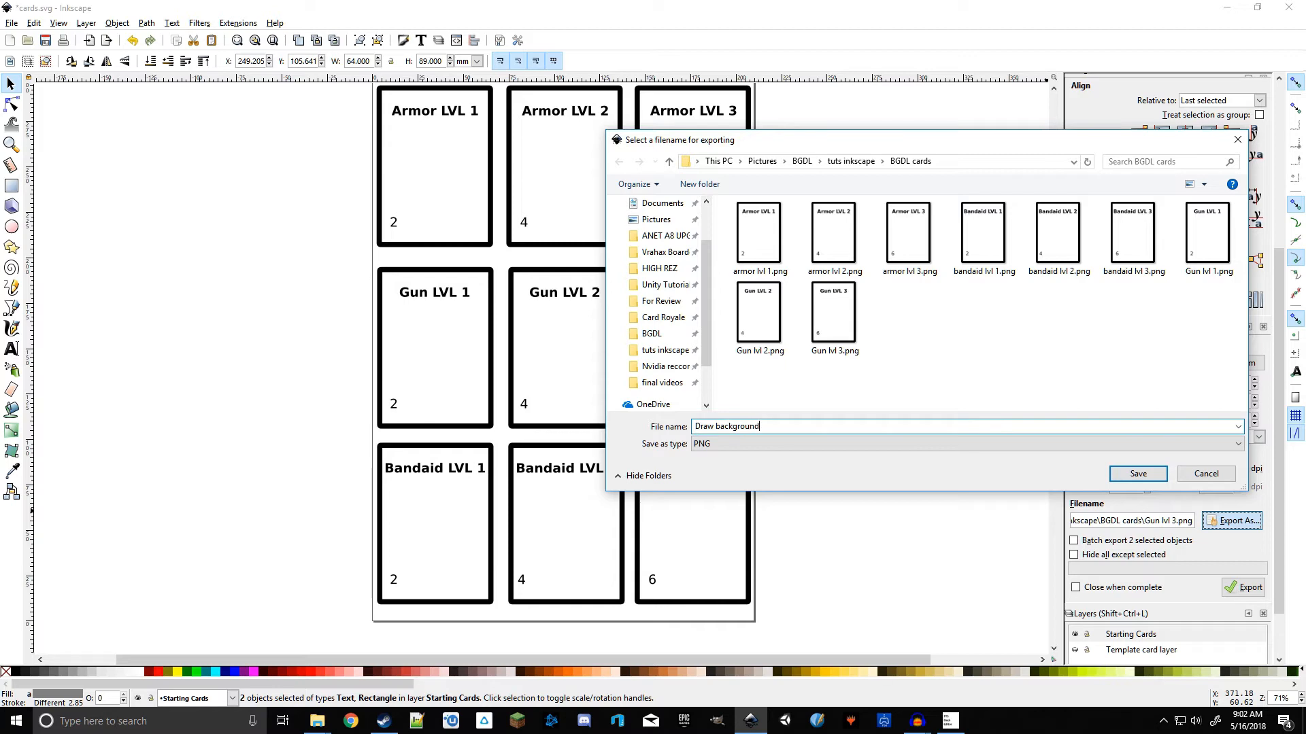
key("Return")
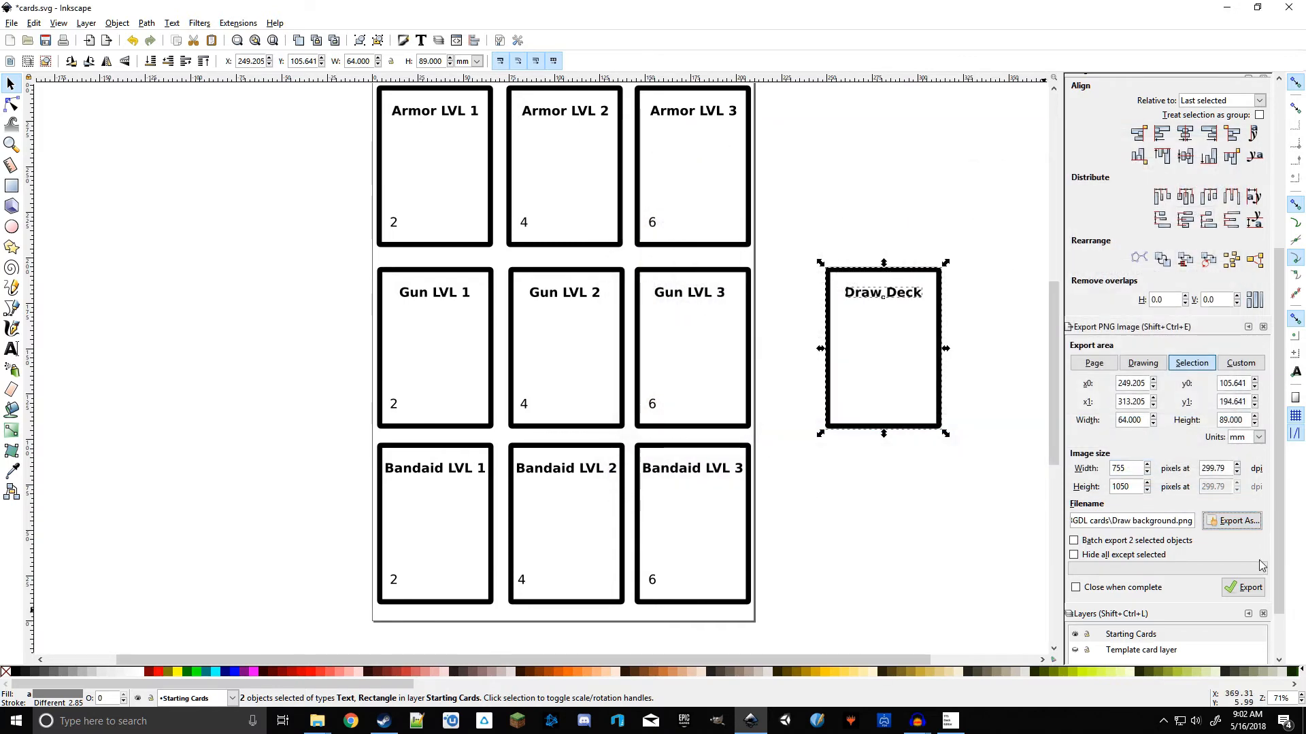
left_click(1243, 587)
left_click(905, 608)
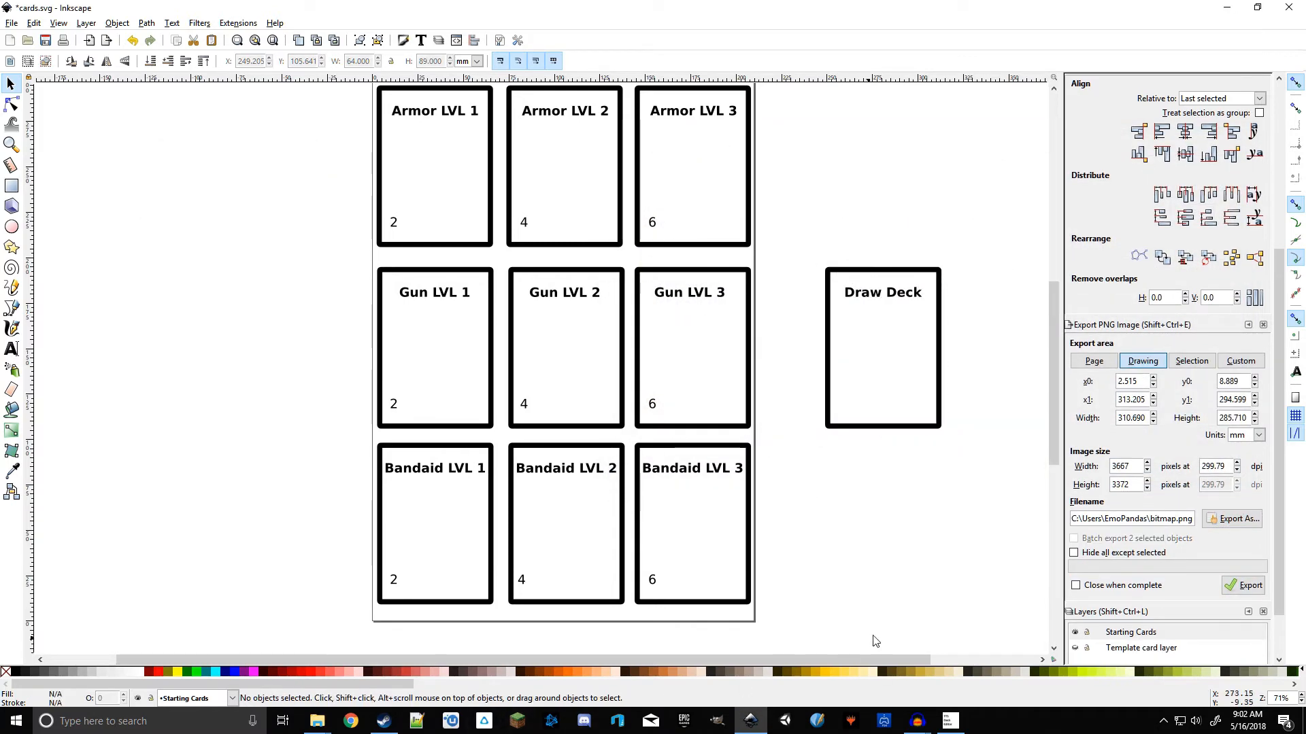
Step: Add Draw background.png to the last slot of the deck's third row
left_click(950, 721)
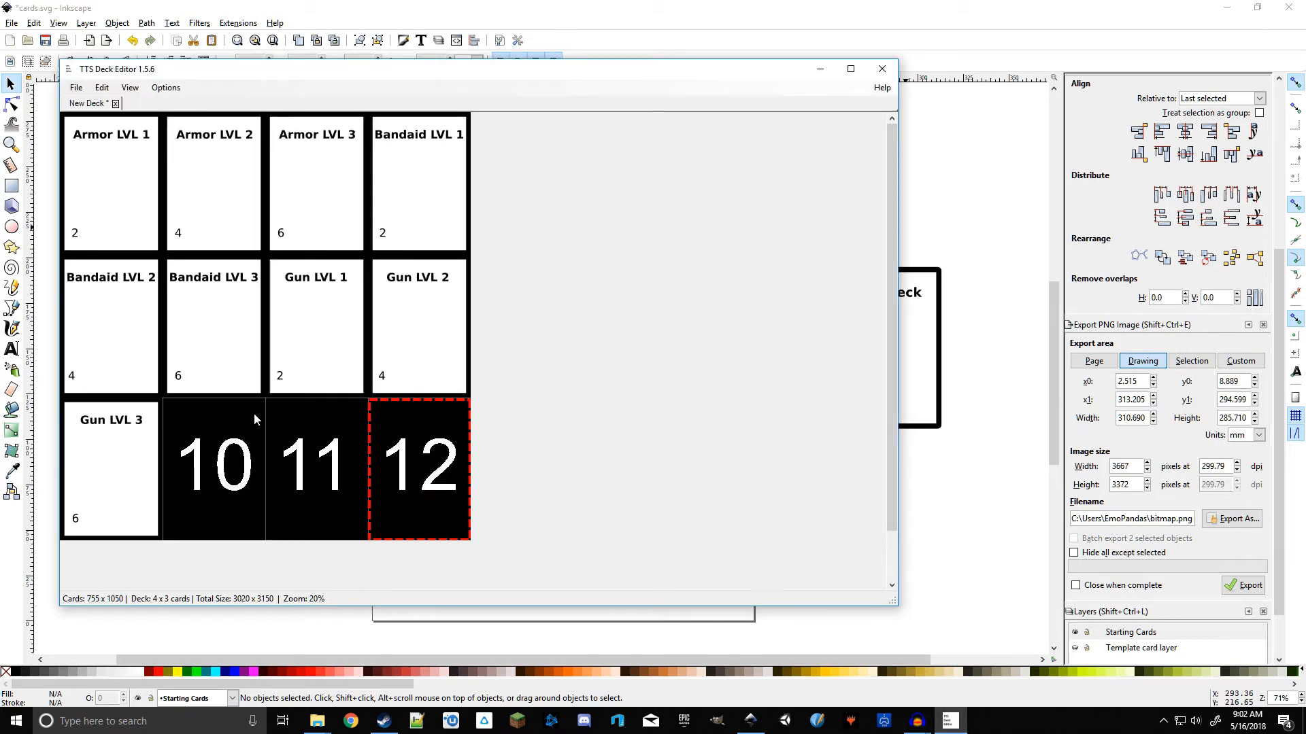
left_click(317, 721)
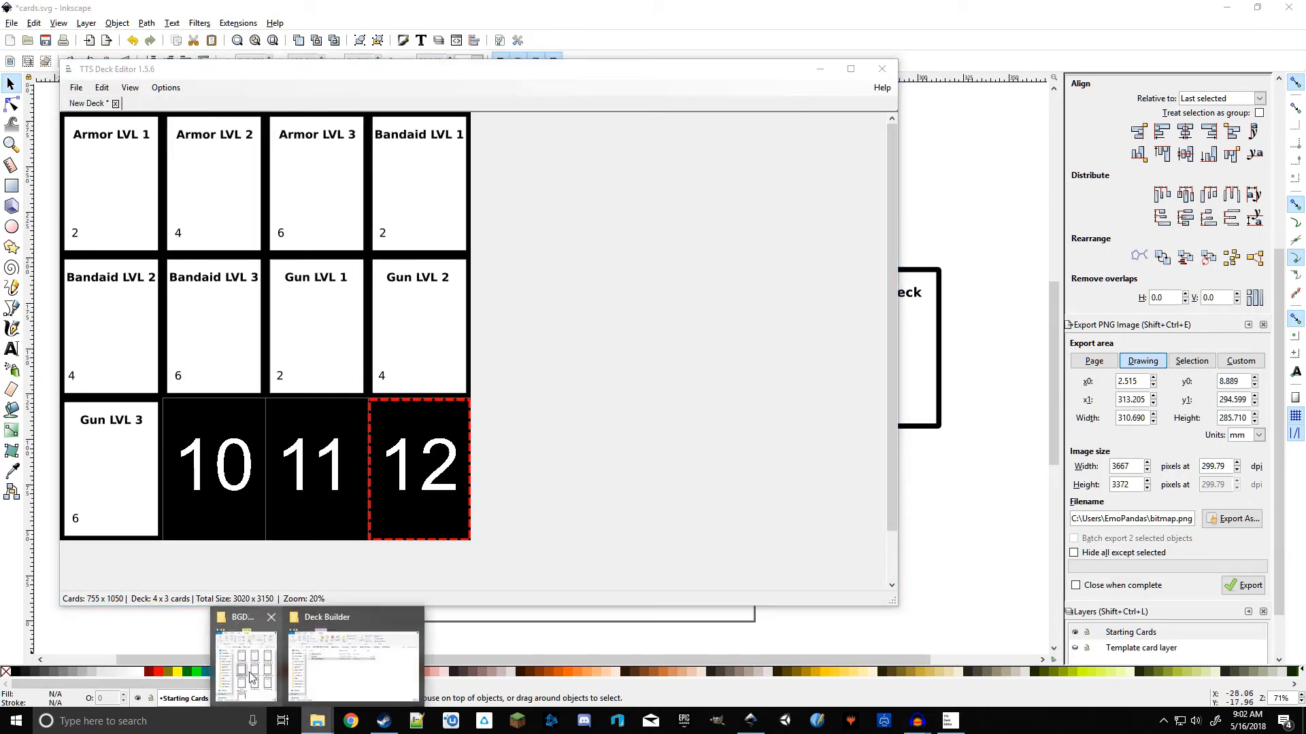
left_click(232, 674)
scroll(1207, 400, "down", 1)
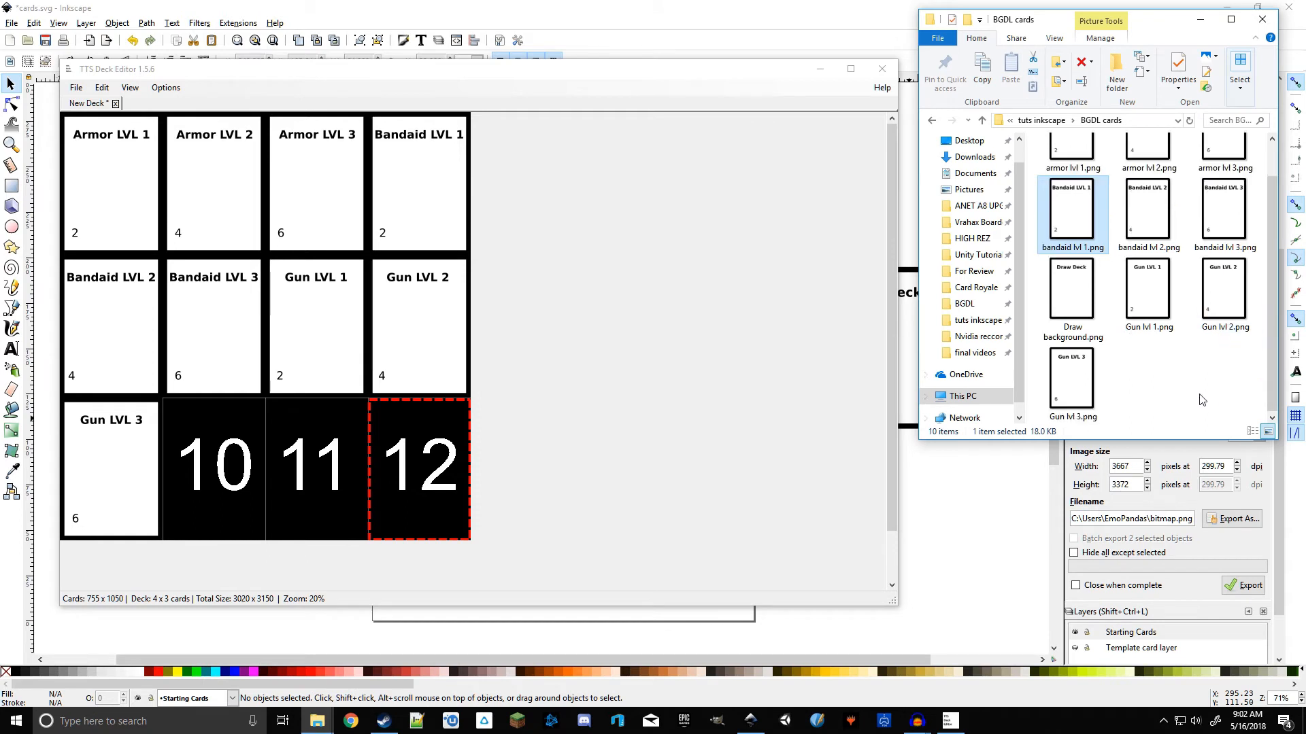
mouse_move(1072, 293)
left_mouse_down()
mouse_move(1006, 286)
mouse_move(428, 462)
left_mouse_up()
left_click(536, 453)
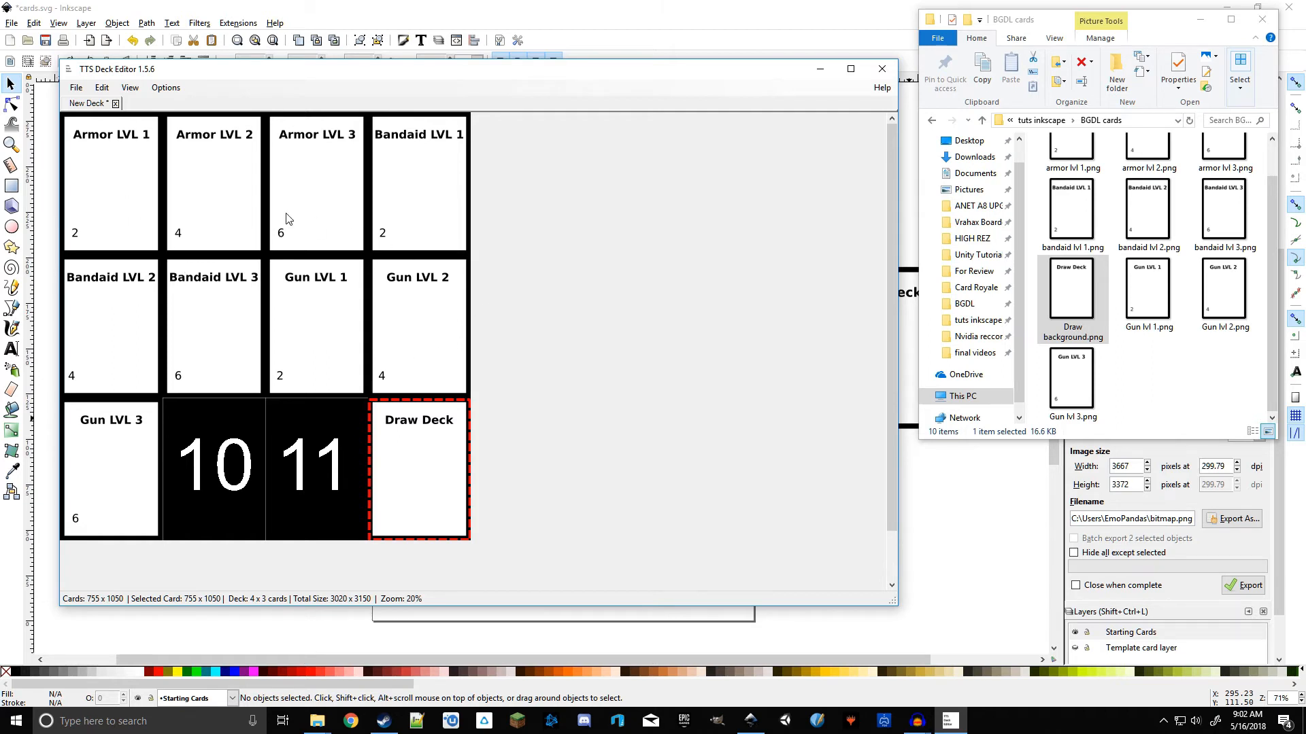
Step: Export the deck image as Full Set Draw cards in the BGDL cards folder
left_click(76, 89)
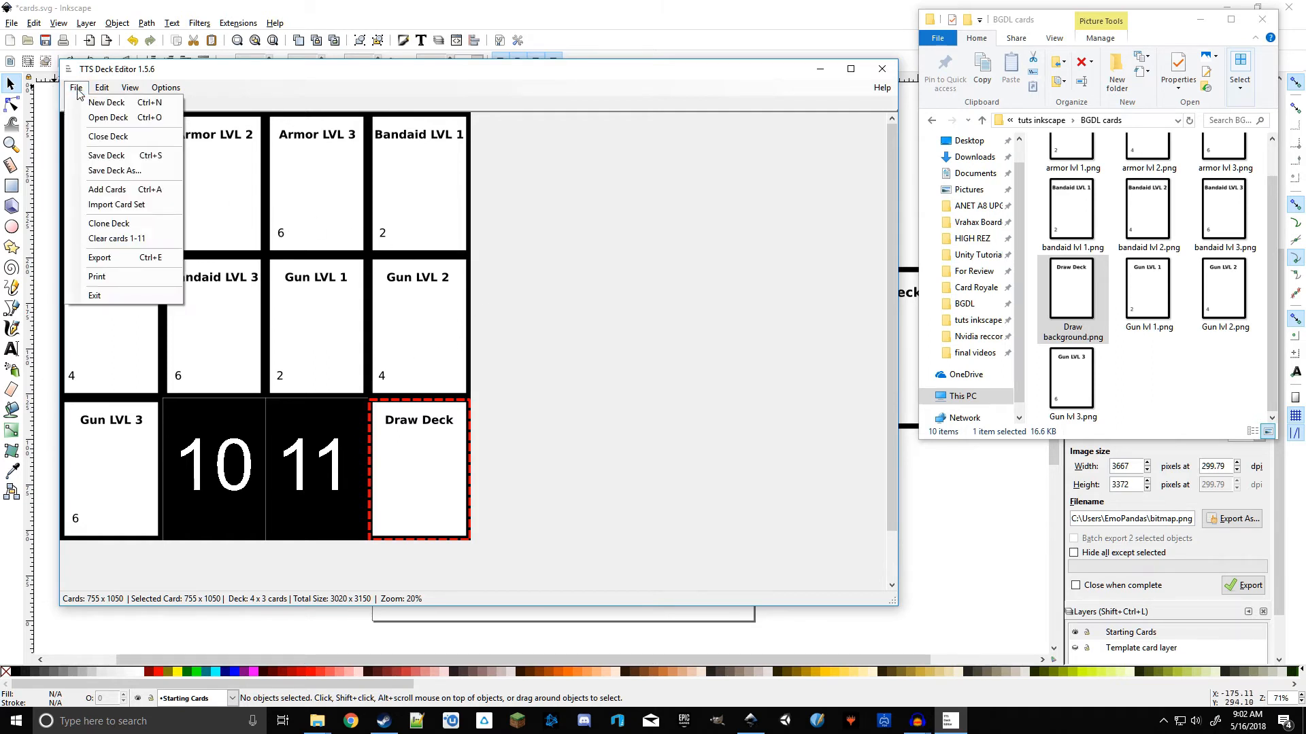
left_click(134, 260)
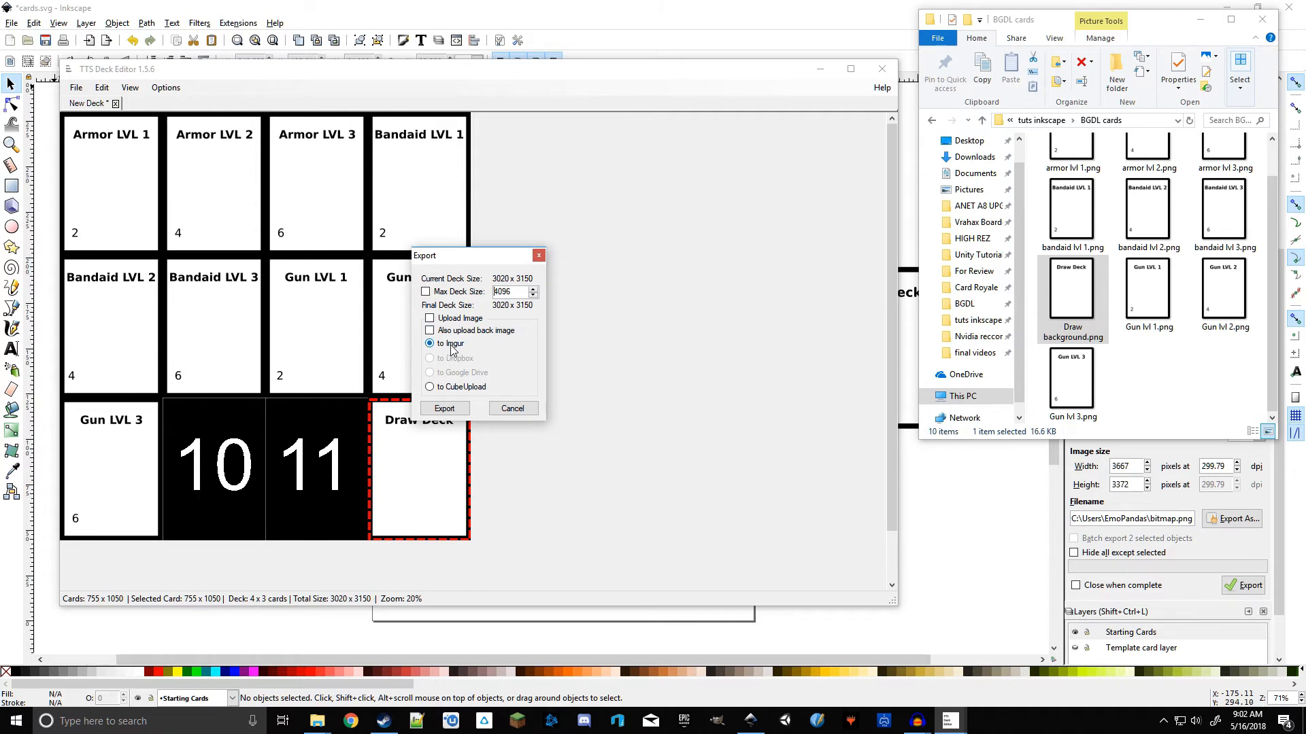
left_click(444, 409)
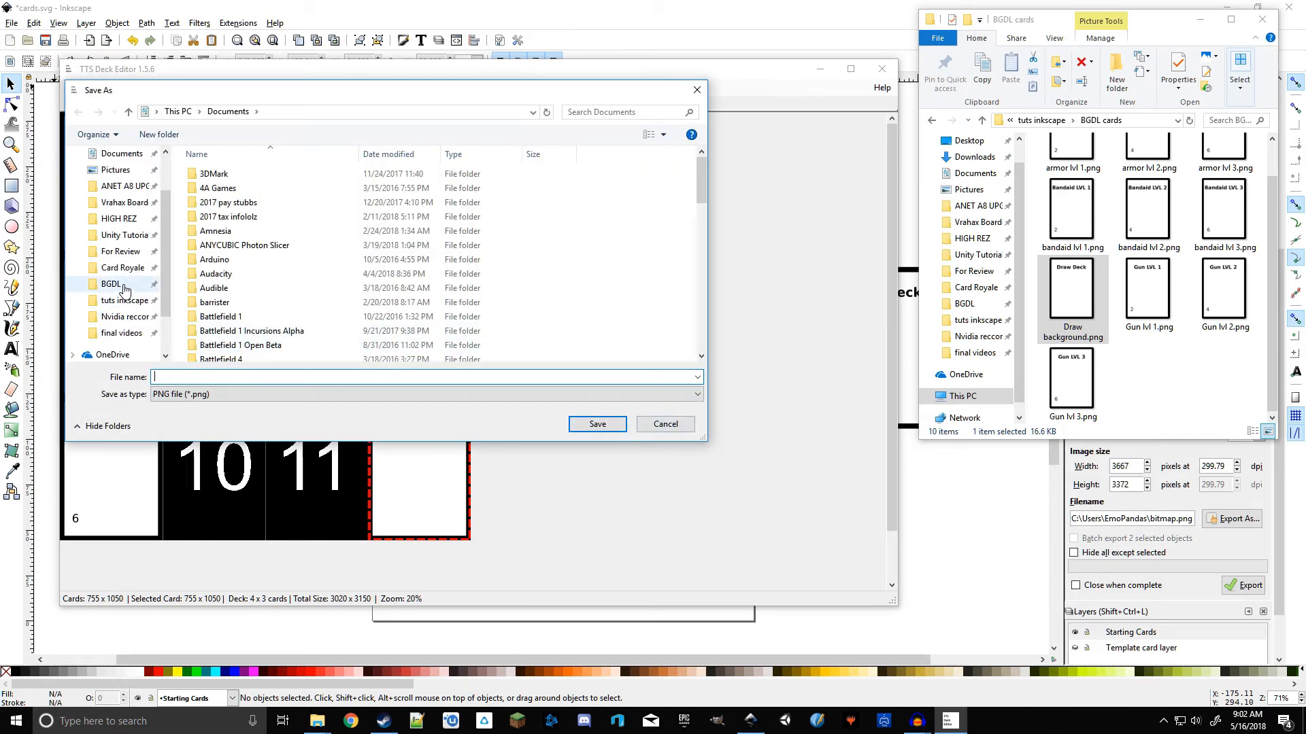
left_click(125, 300)
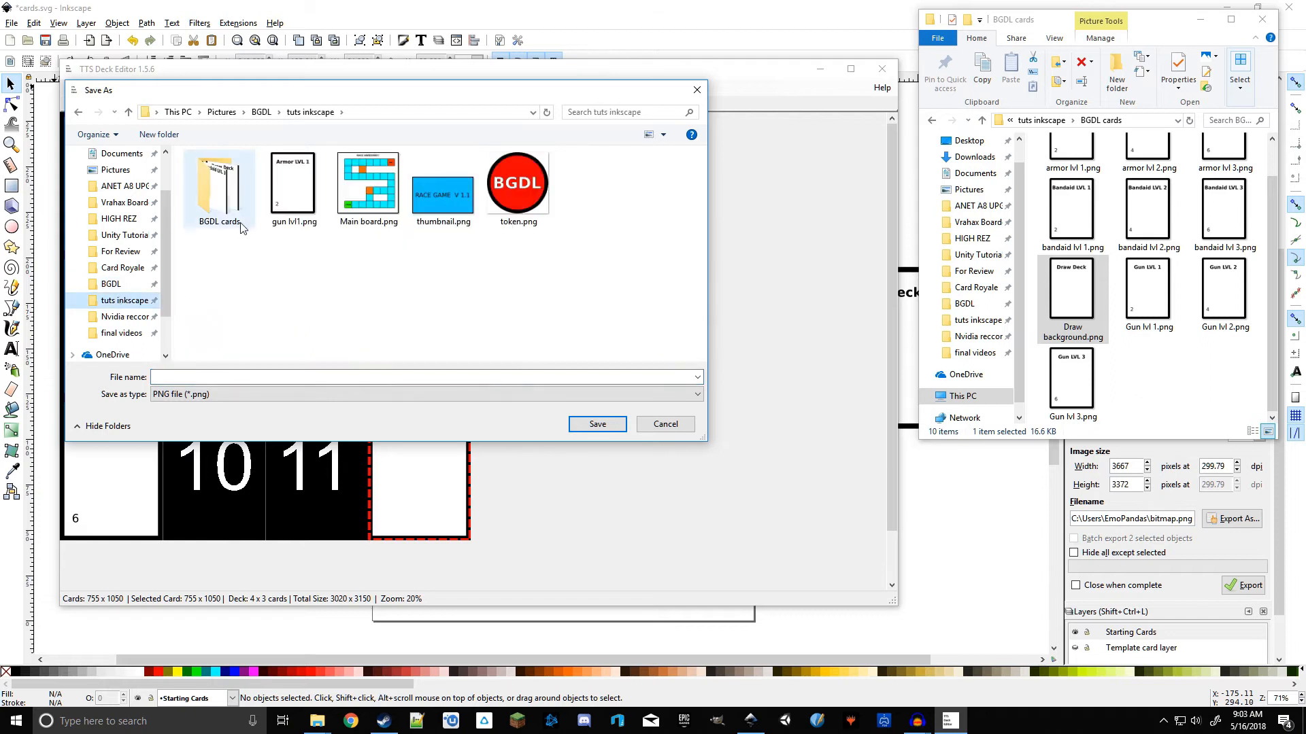
left_click(217, 217)
double_click(218, 216)
left_click(263, 382)
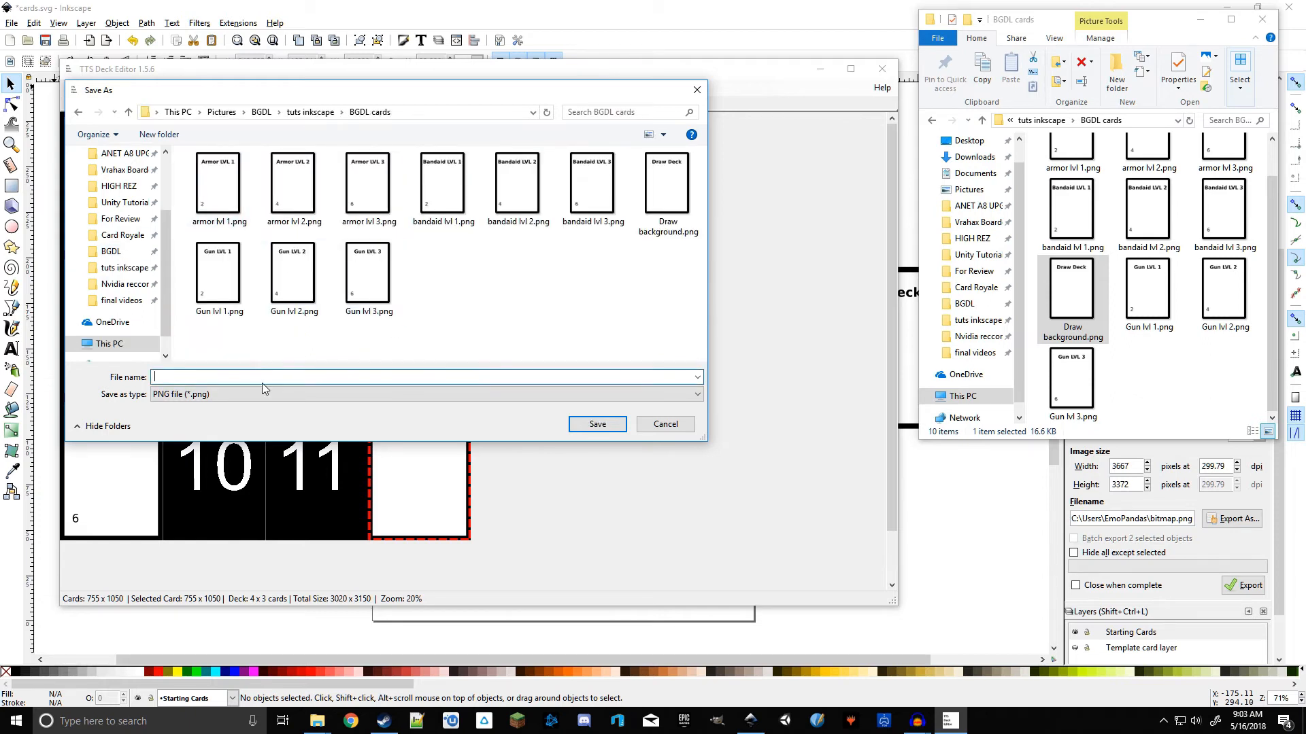
type("Full Set Draw cards")
left_click(593, 424)
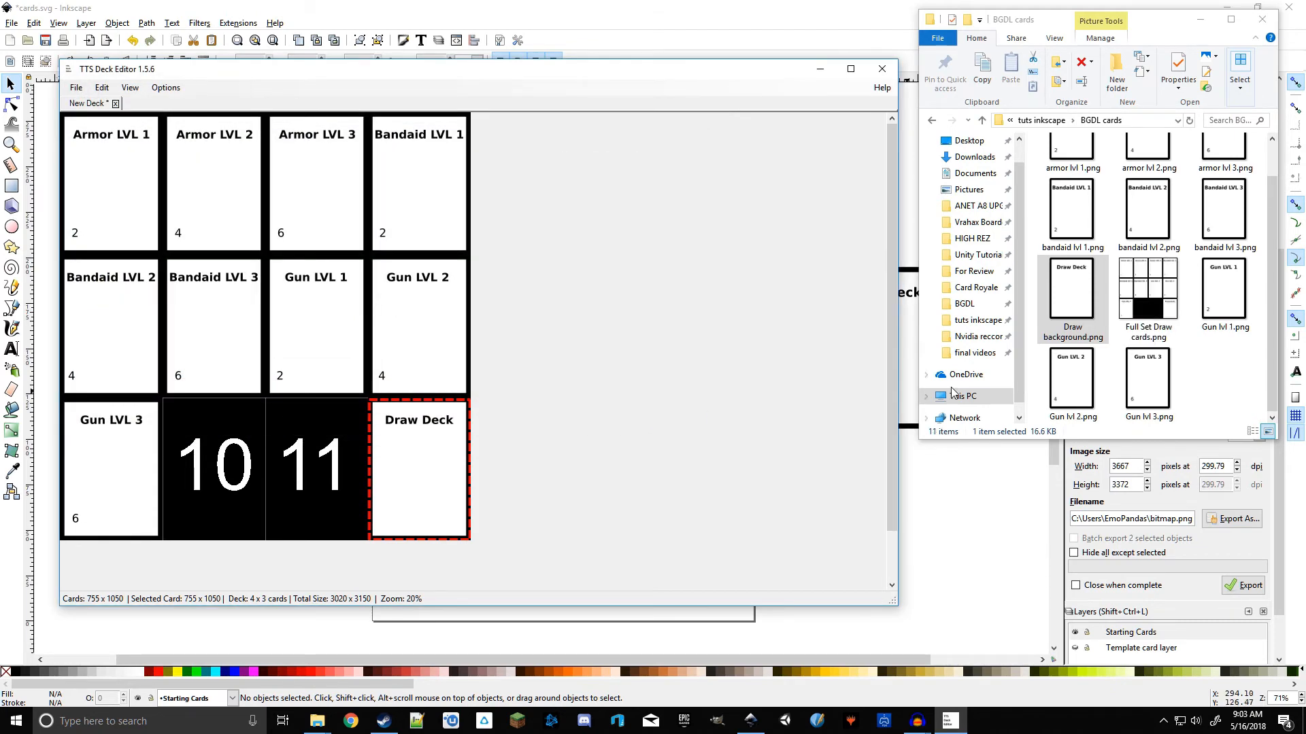
Step: Copy the BGDL cards folder path from the file explorer's address bar
left_click(1241, 371)
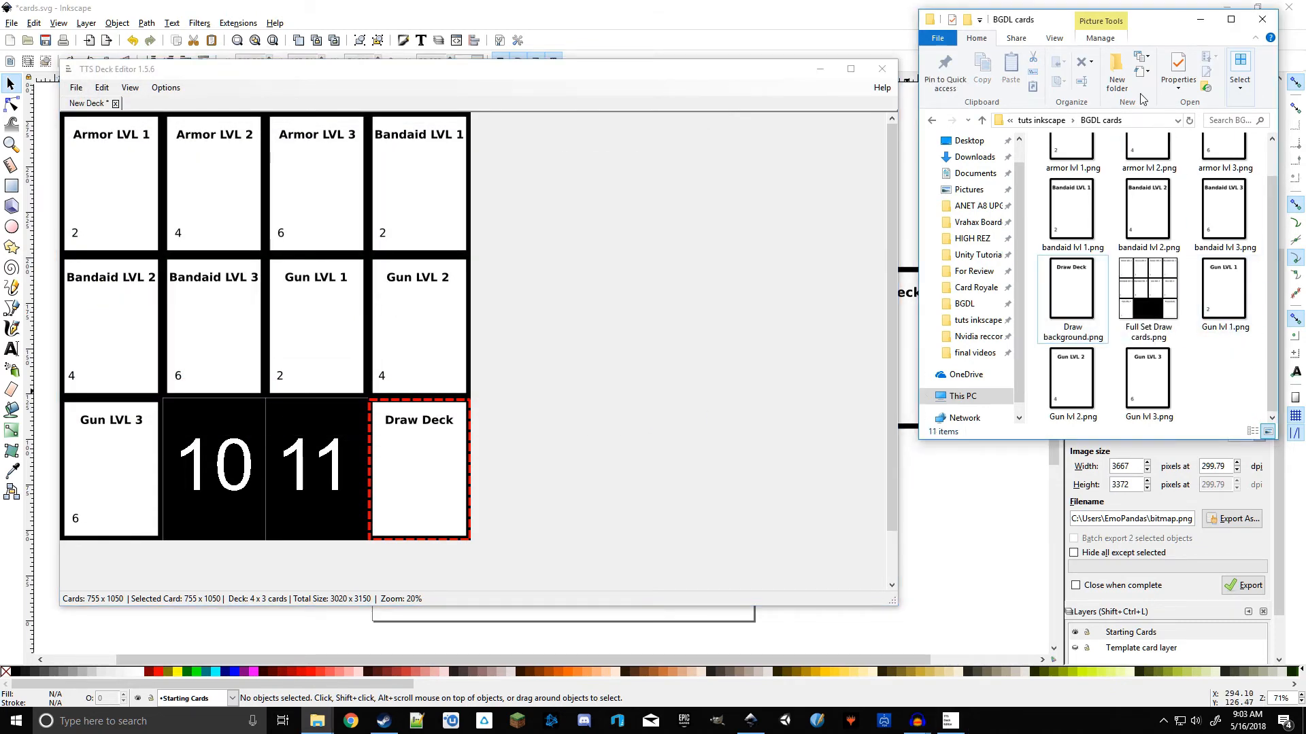
left_click(1135, 124)
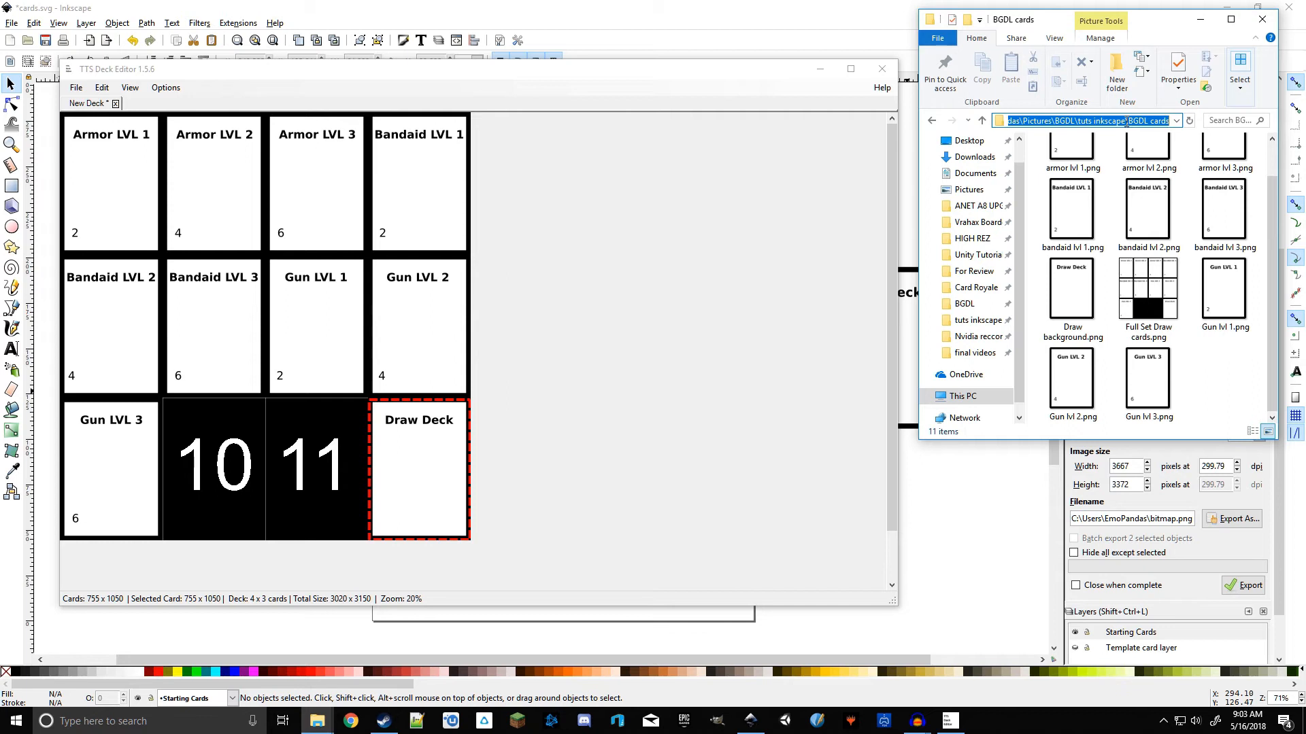
left_click(754, 272)
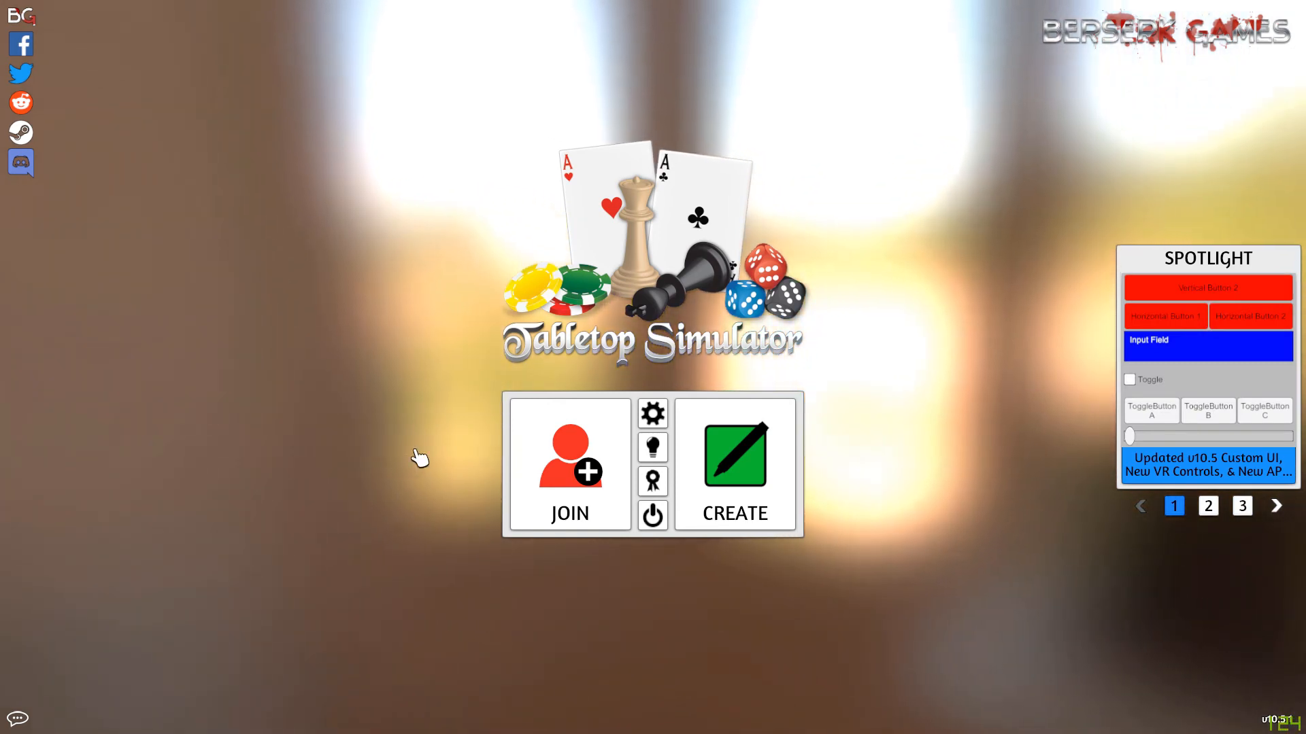
Step: Create a game in Tabletop Simulator and load the saved BDGL RACE GAME TUT V1
left_click(791, 508)
left_click(536, 300)
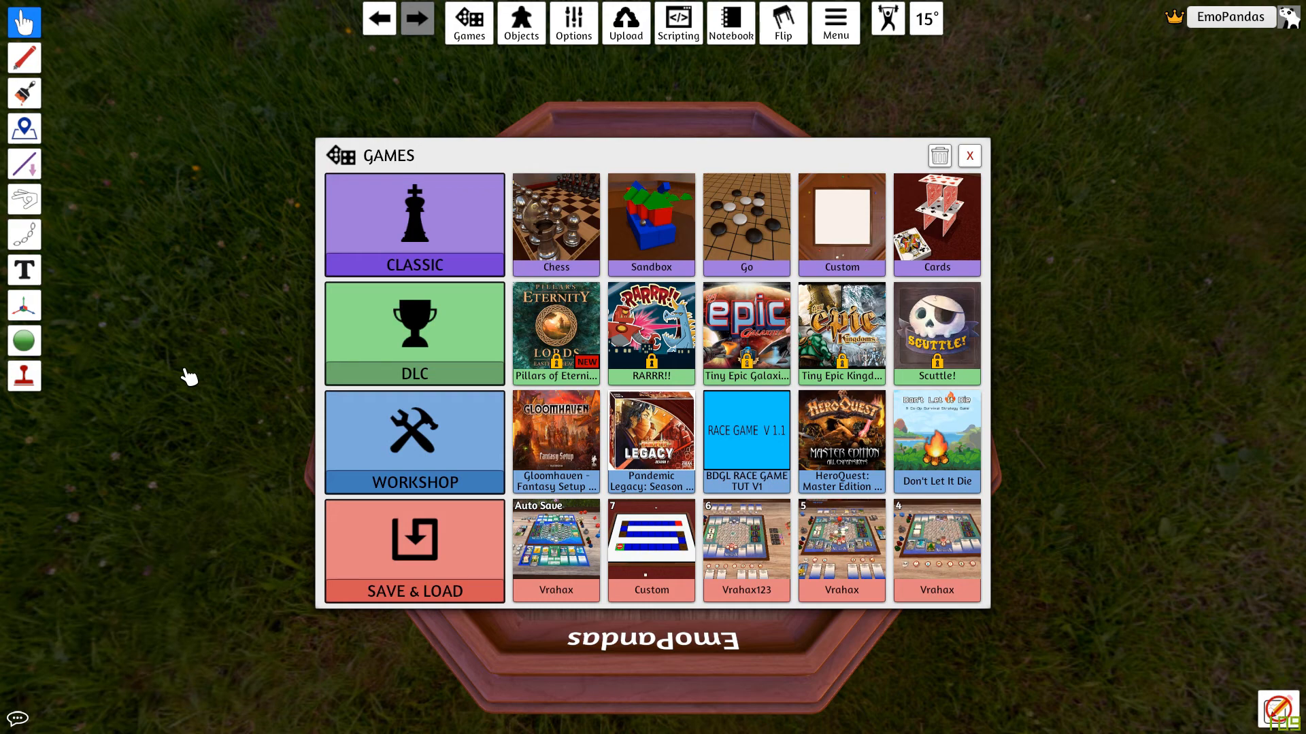
left_click(751, 465)
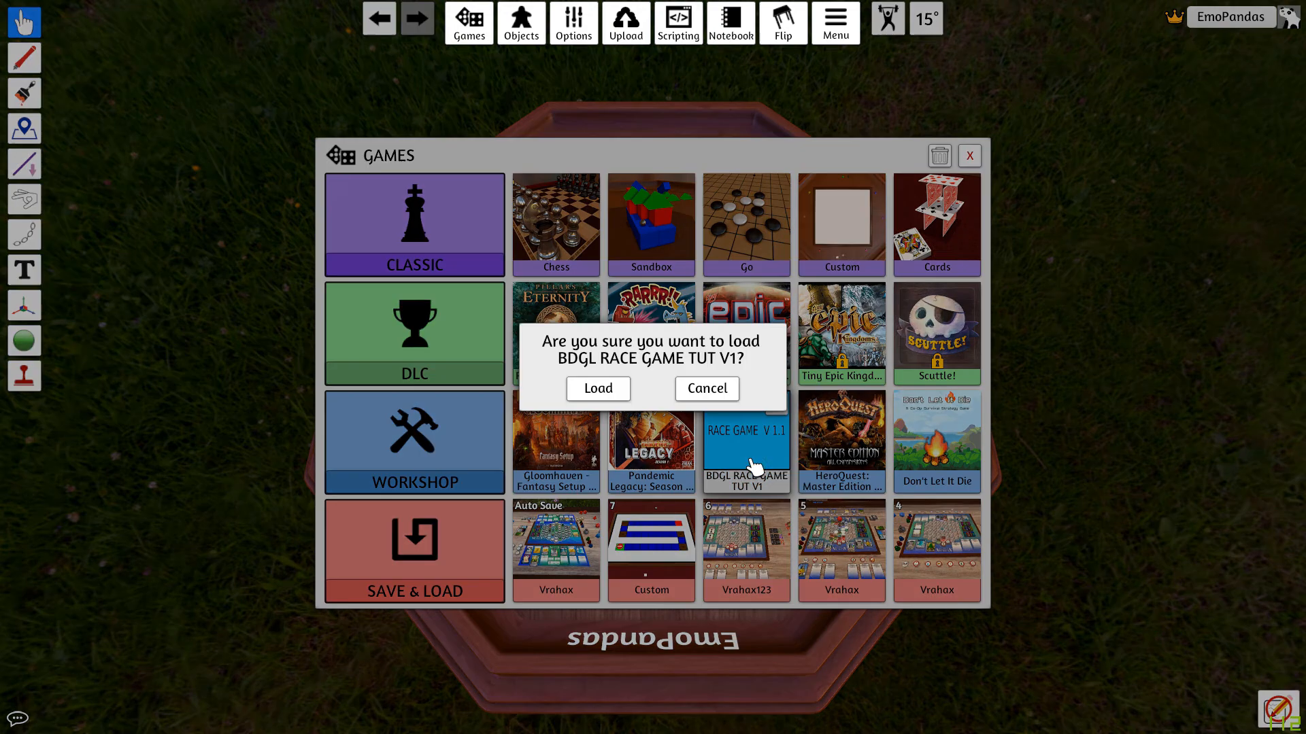
left_click(598, 389)
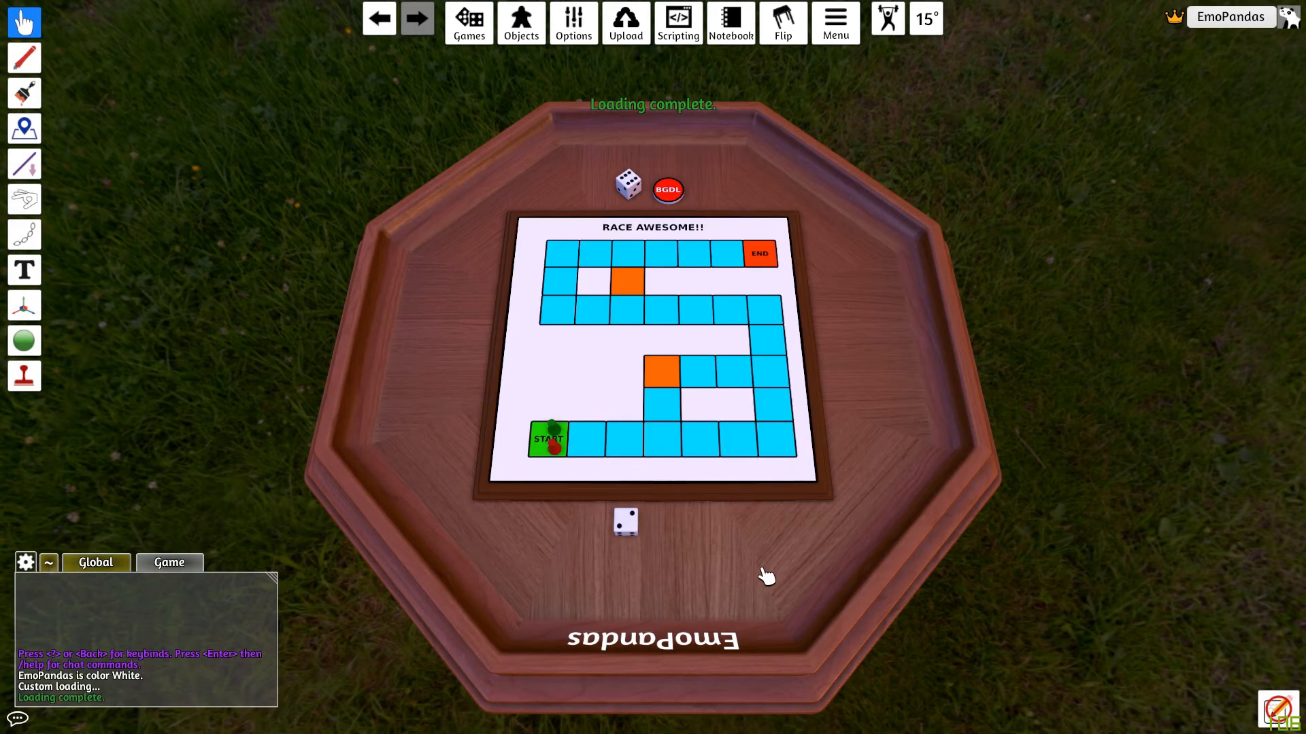
Step: Open a new custom deck from the Custom objects components
scroll(767, 577, "up", 5)
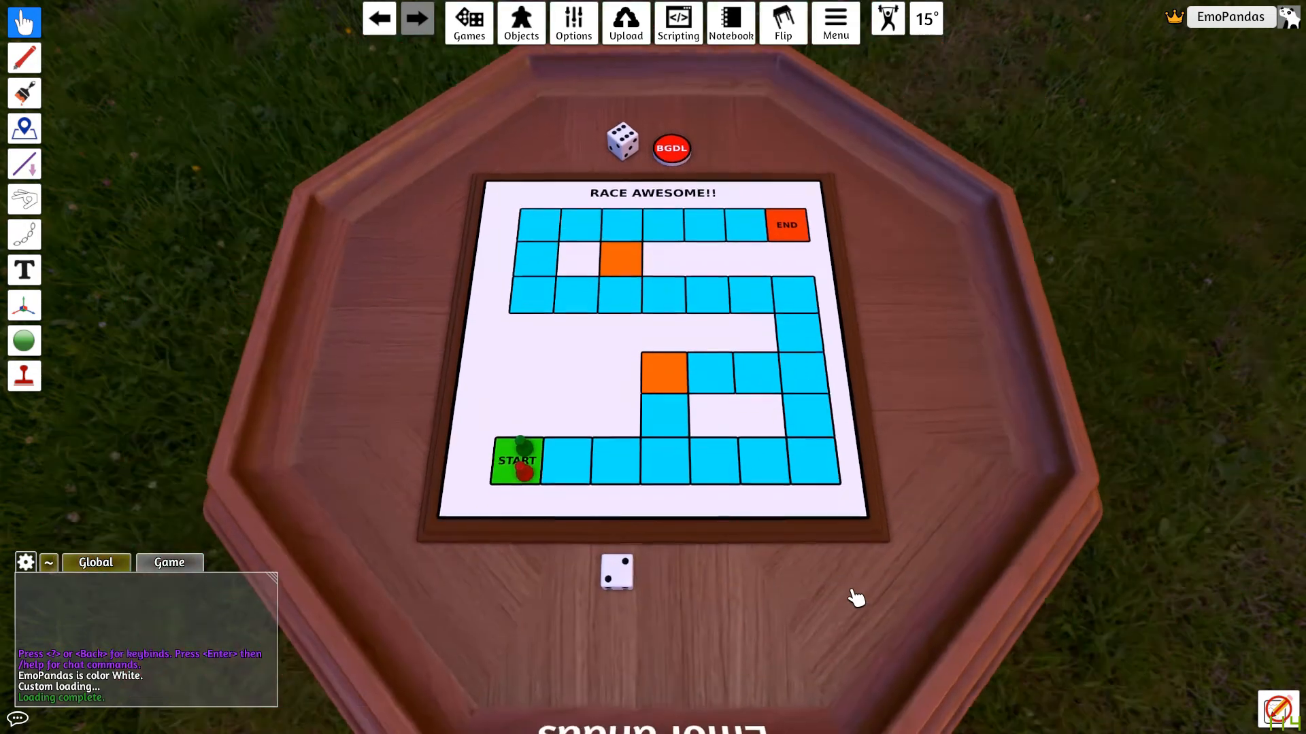
left_click_drag(408, 372, 485, 401)
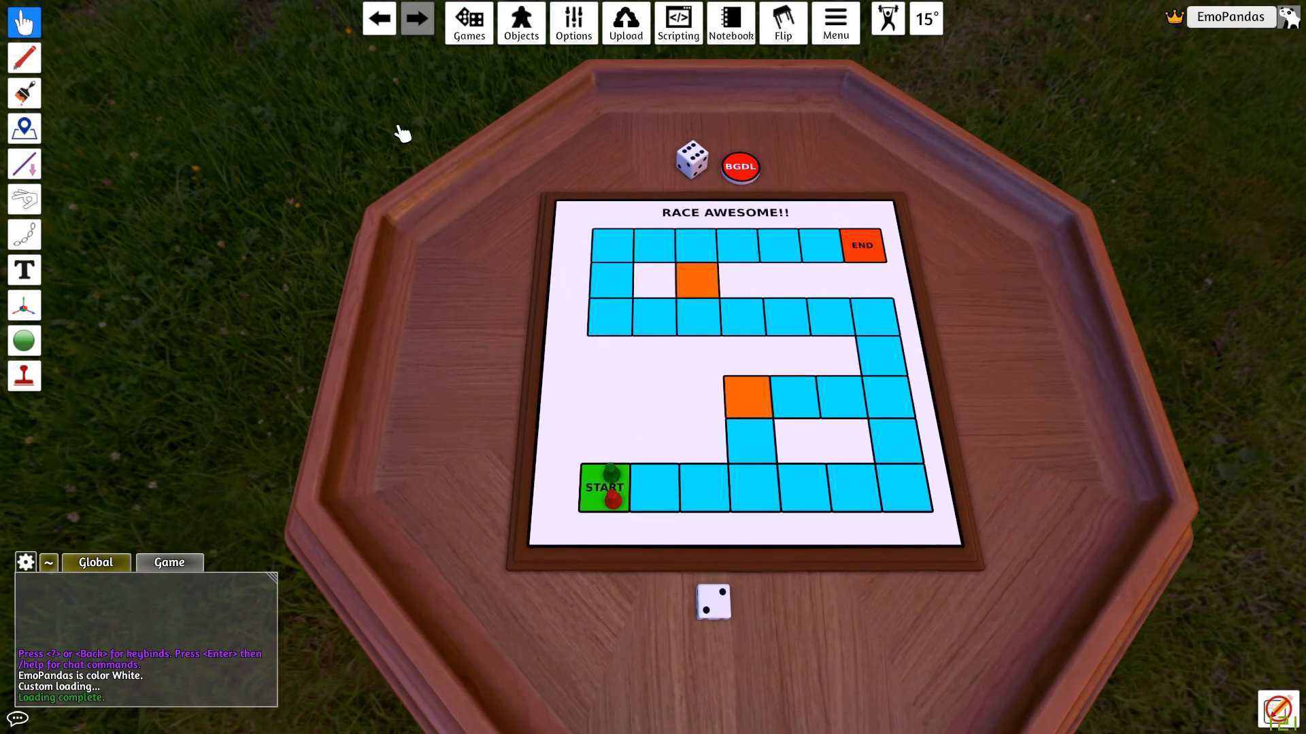
left_click(534, 41)
left_click(544, 59)
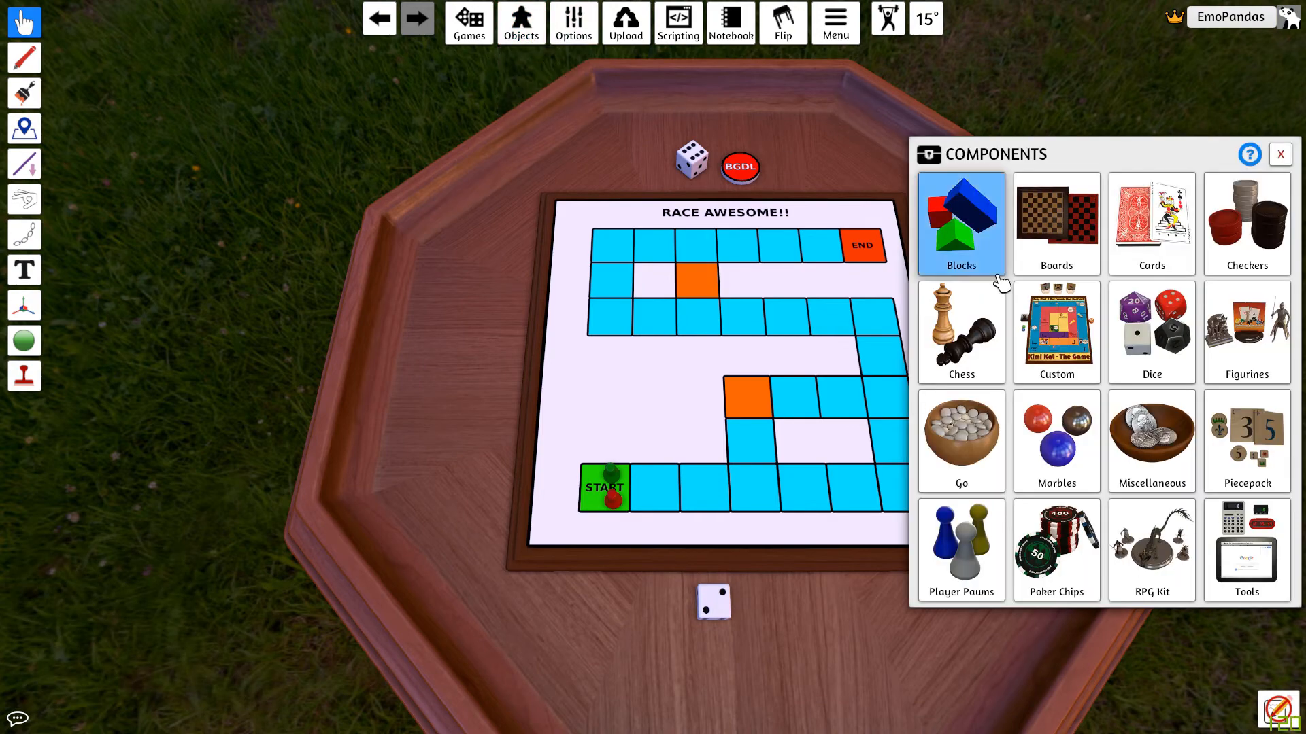
left_click(1053, 350)
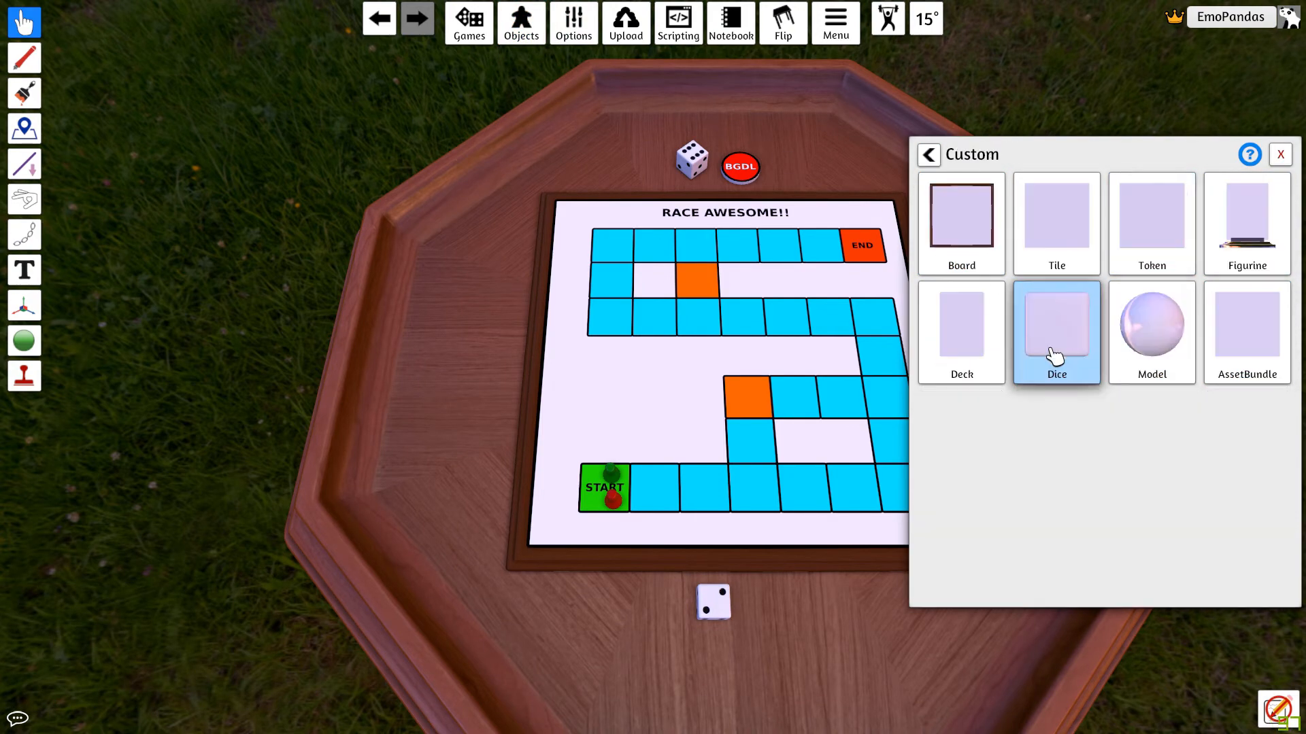
left_click(971, 355)
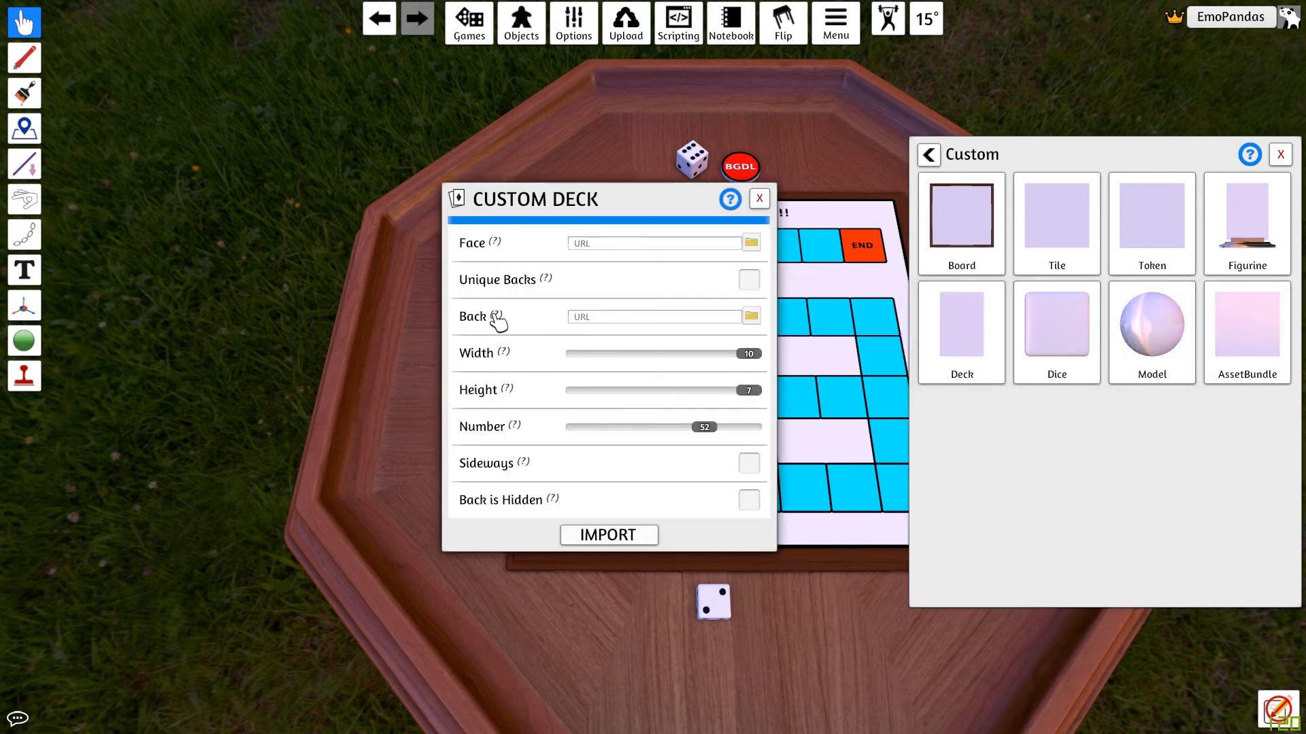
Step: Set the deck's face image to Full Set Draw cards.png from the BGDL cards folder, loaded locally
mouse_move(478, 246)
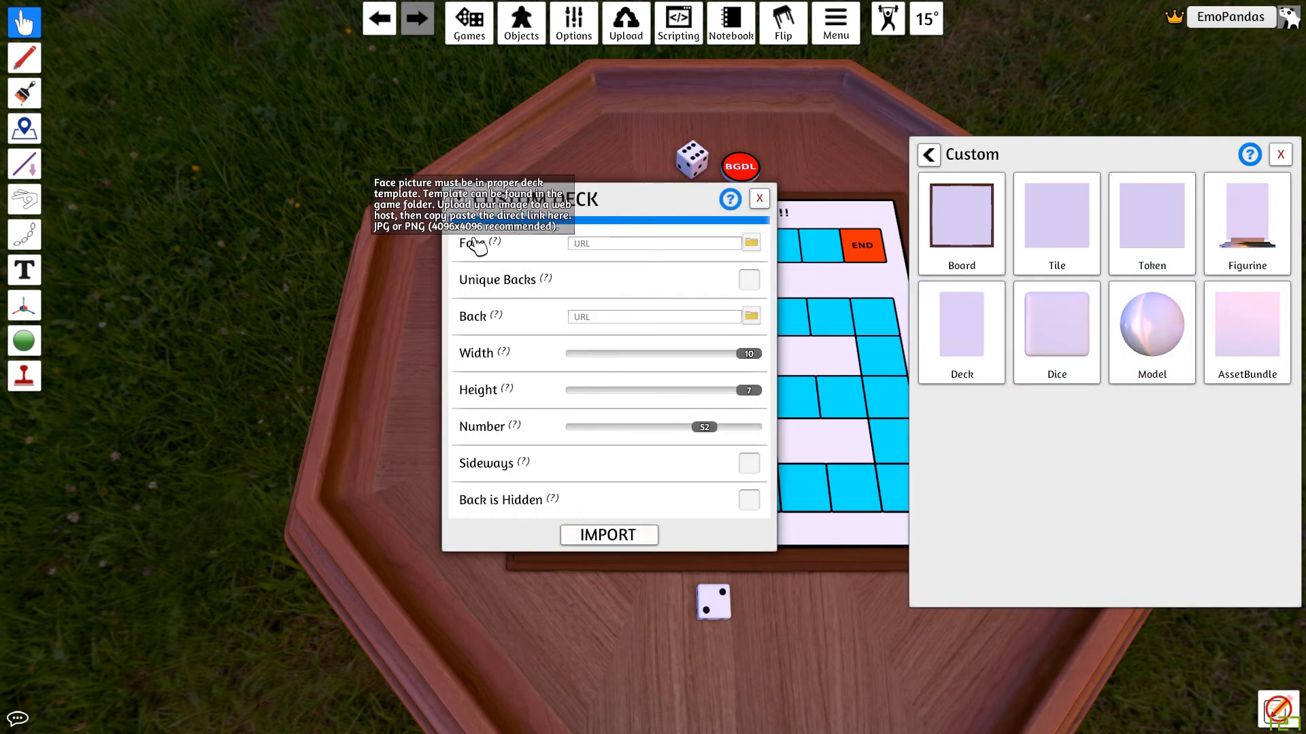
left_click(752, 243)
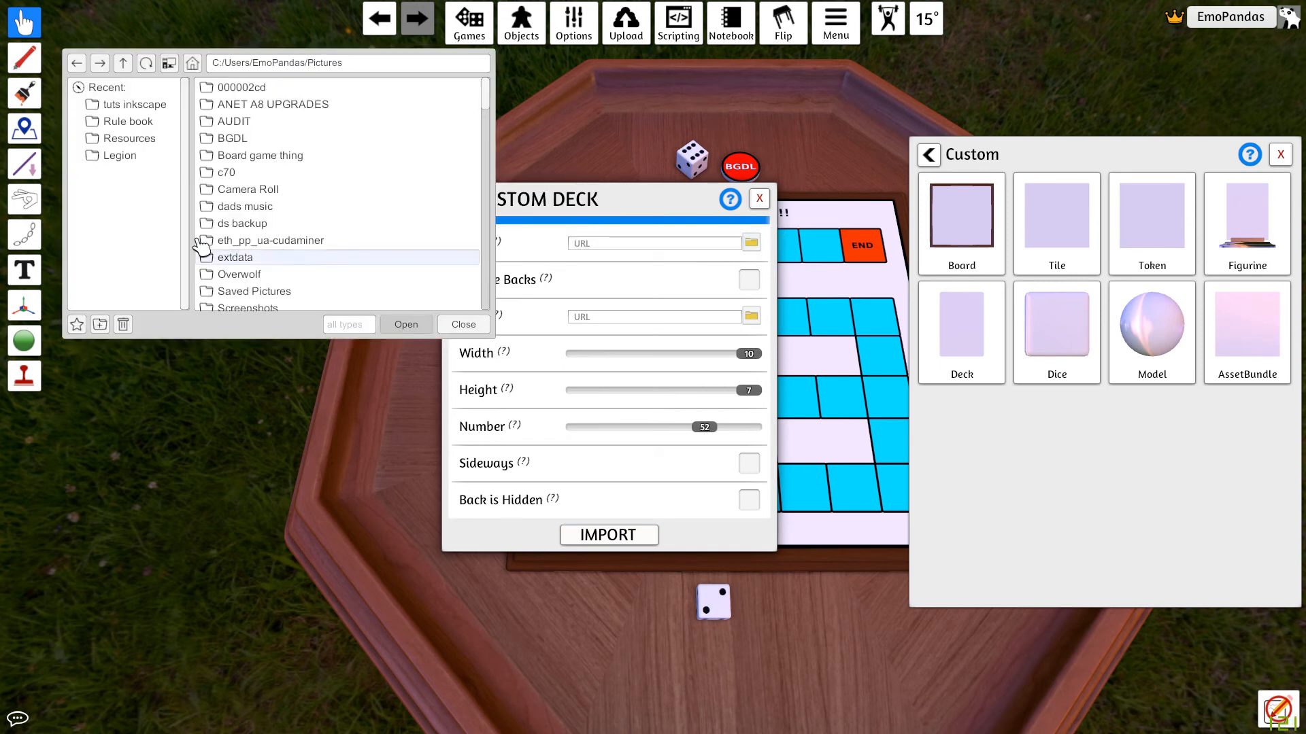
left_click(392, 63)
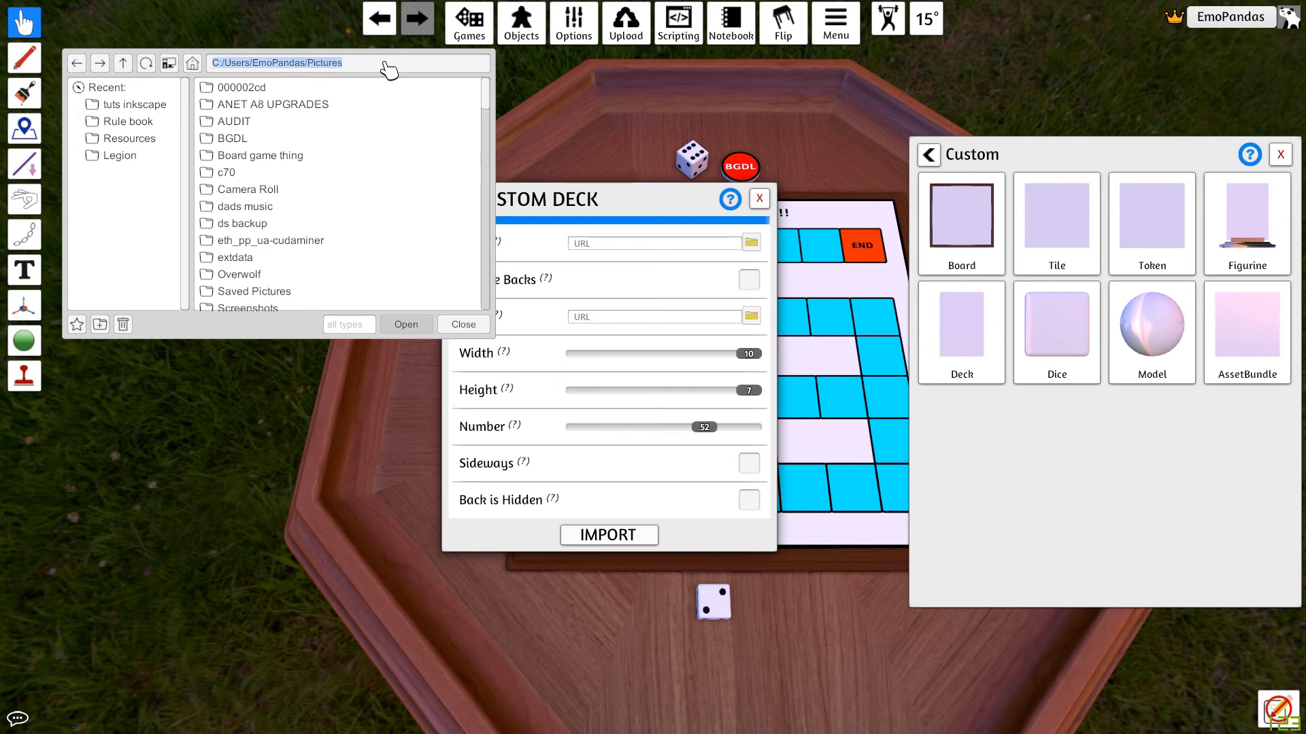
key("ctrl+v")
key("Return")
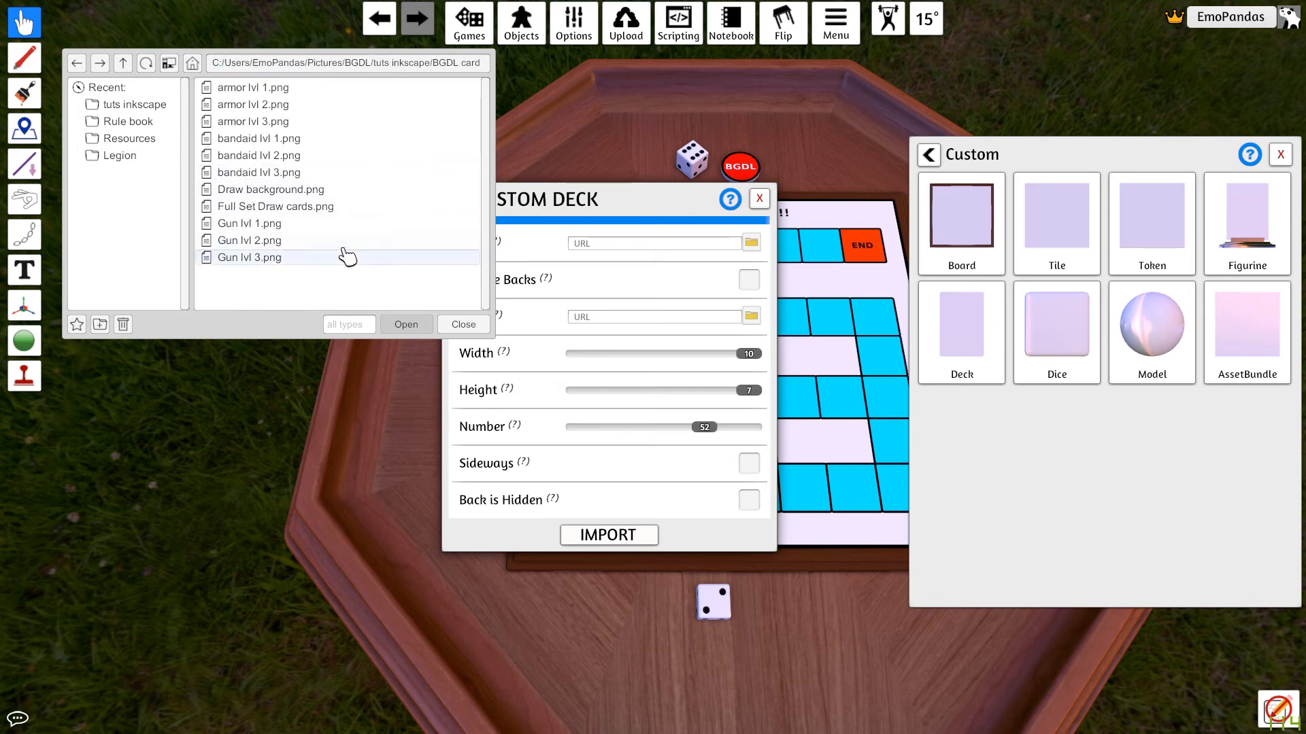
double_click(325, 213)
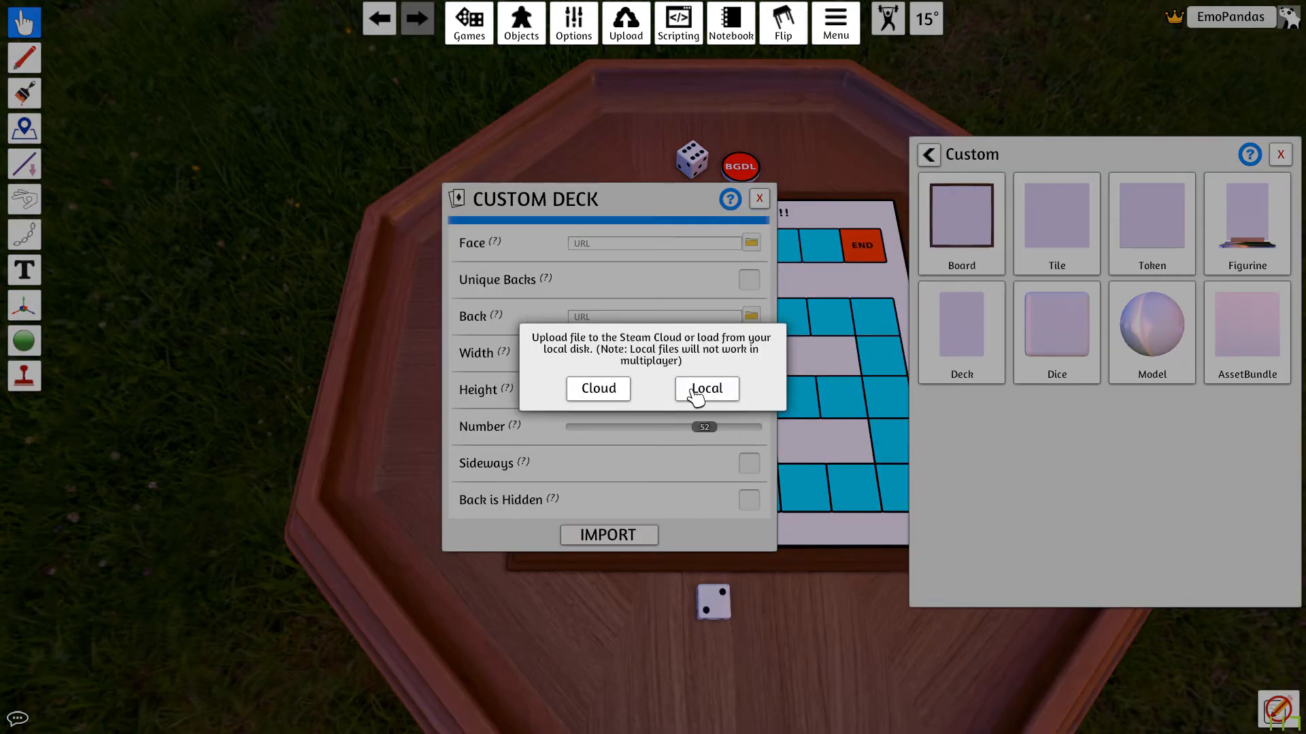
left_click(716, 396)
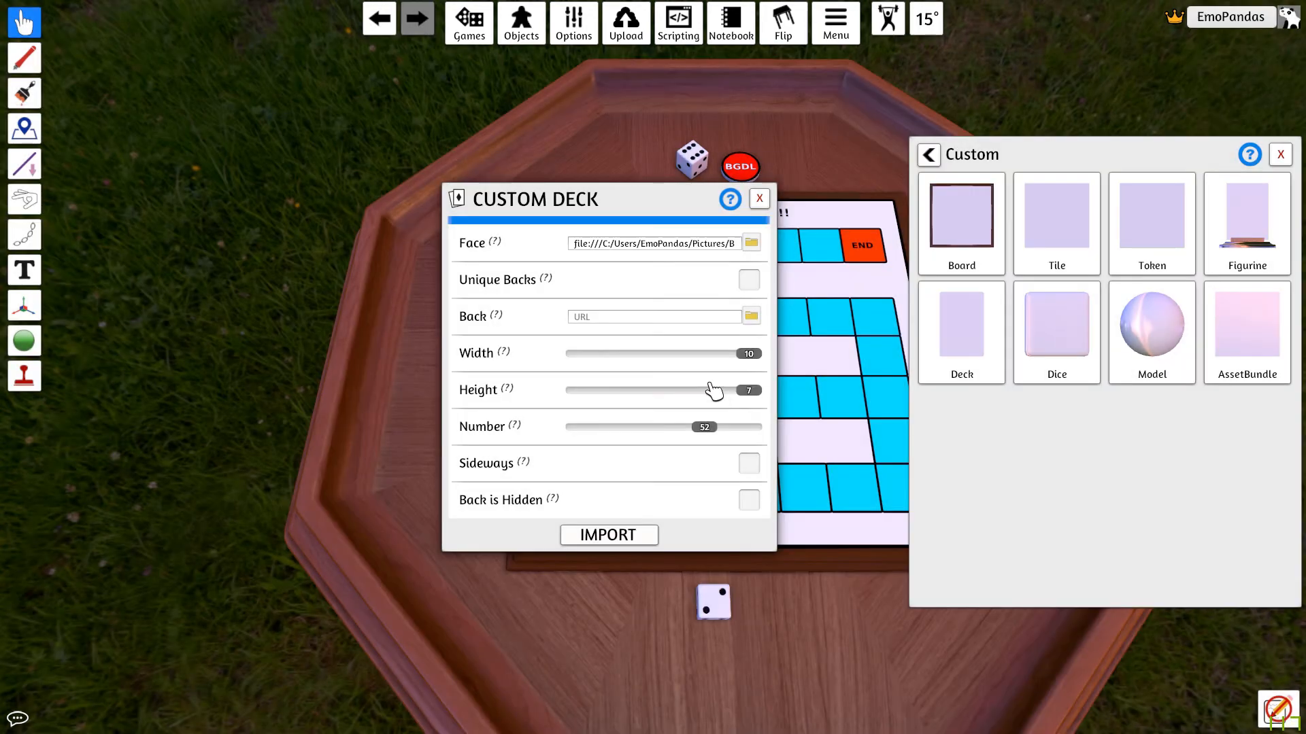
Step: Set the deck's back image to Draw background.png from the BGDL cards folder, loaded locally
left_click(751, 315)
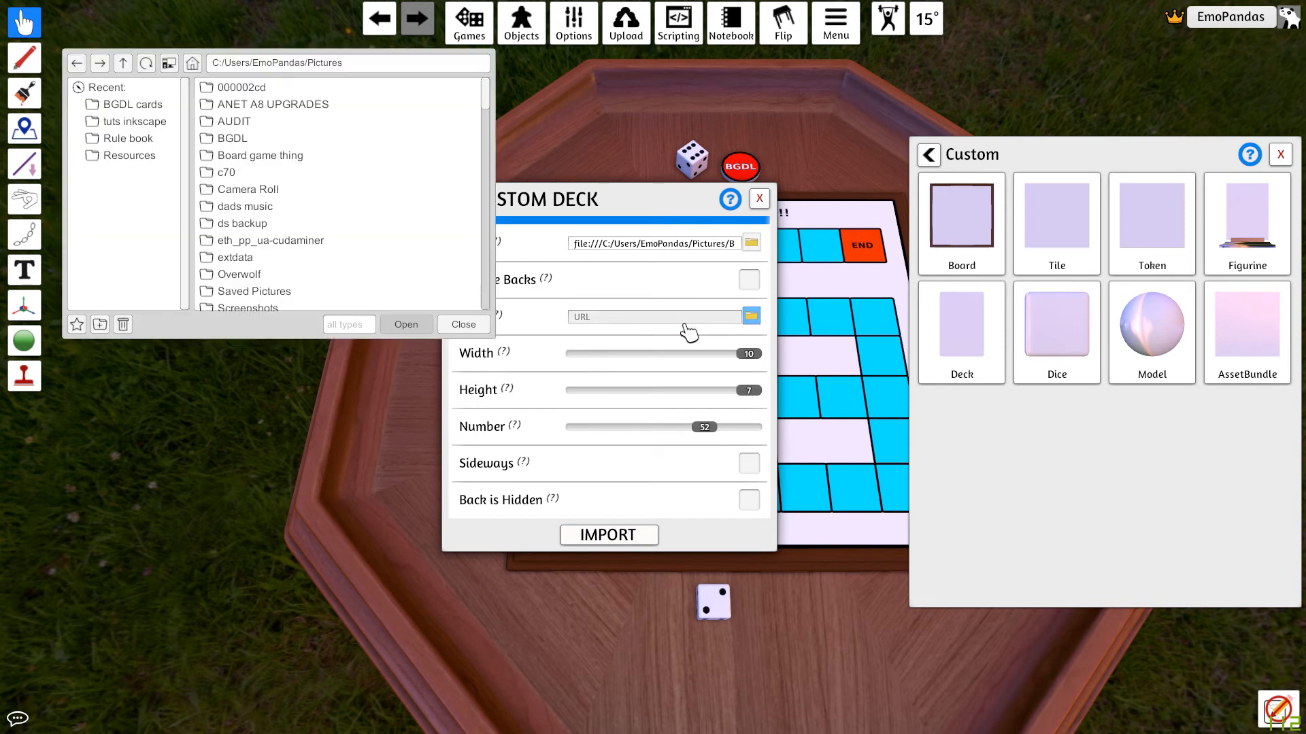
left_click(371, 63)
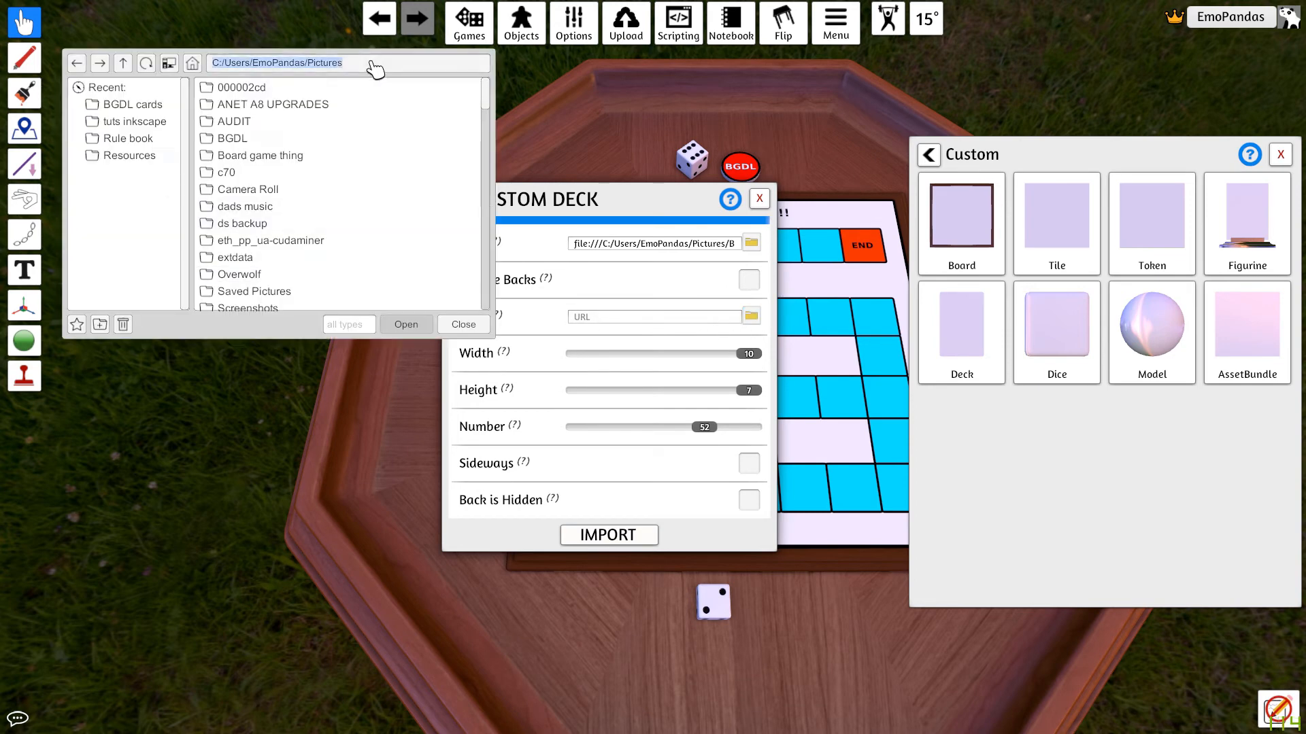
key("ctrl+v")
key("Return")
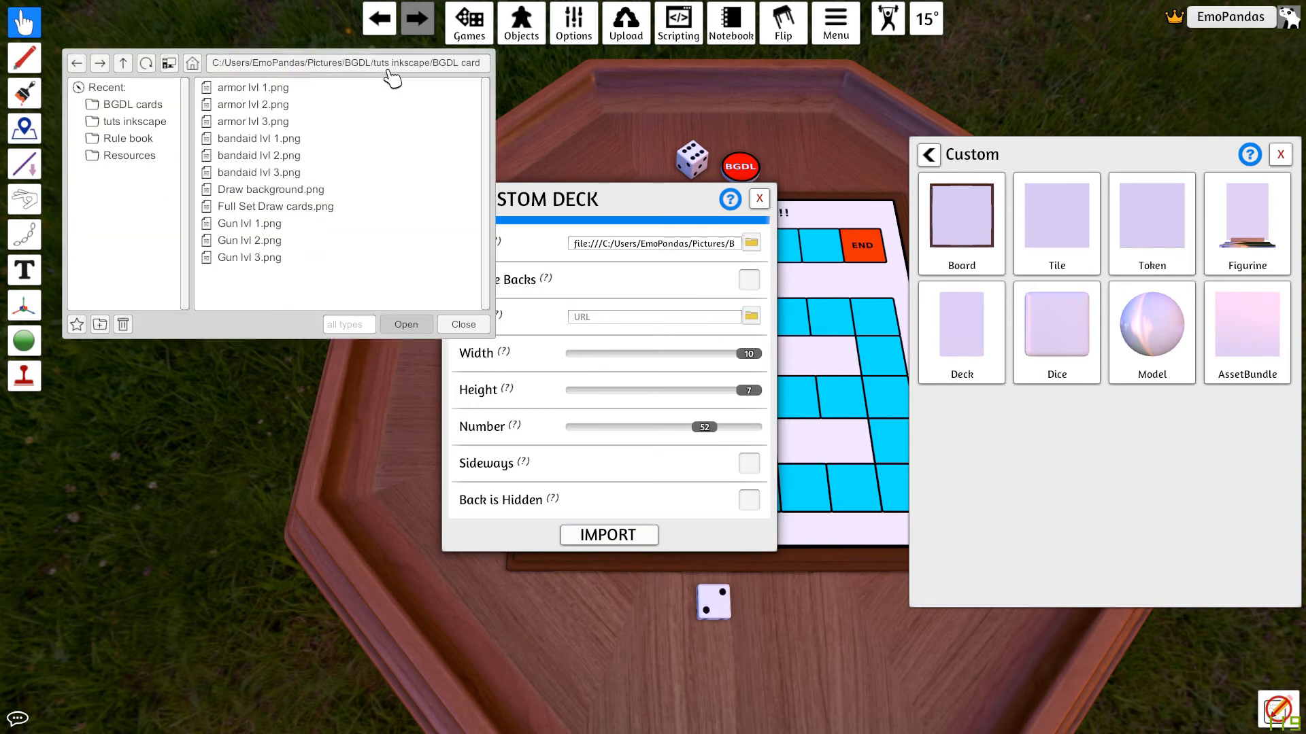
left_click(310, 194)
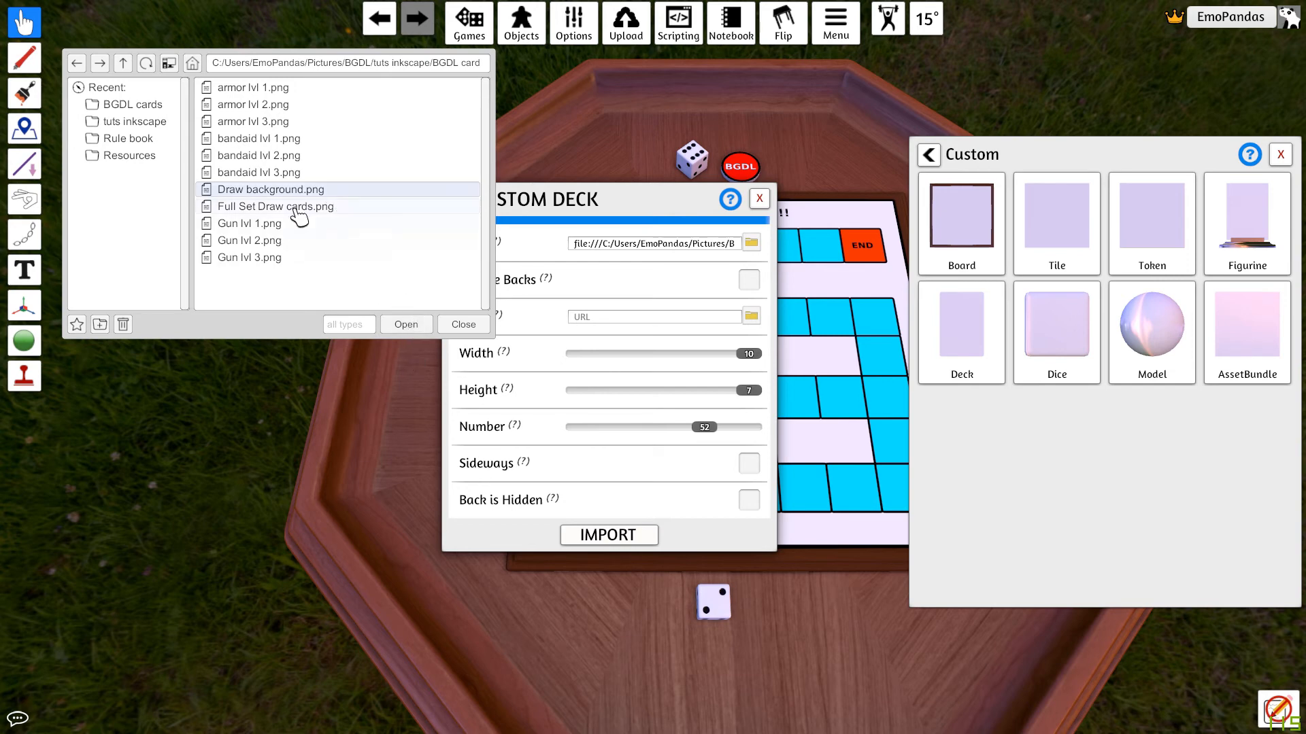
left_click(406, 325)
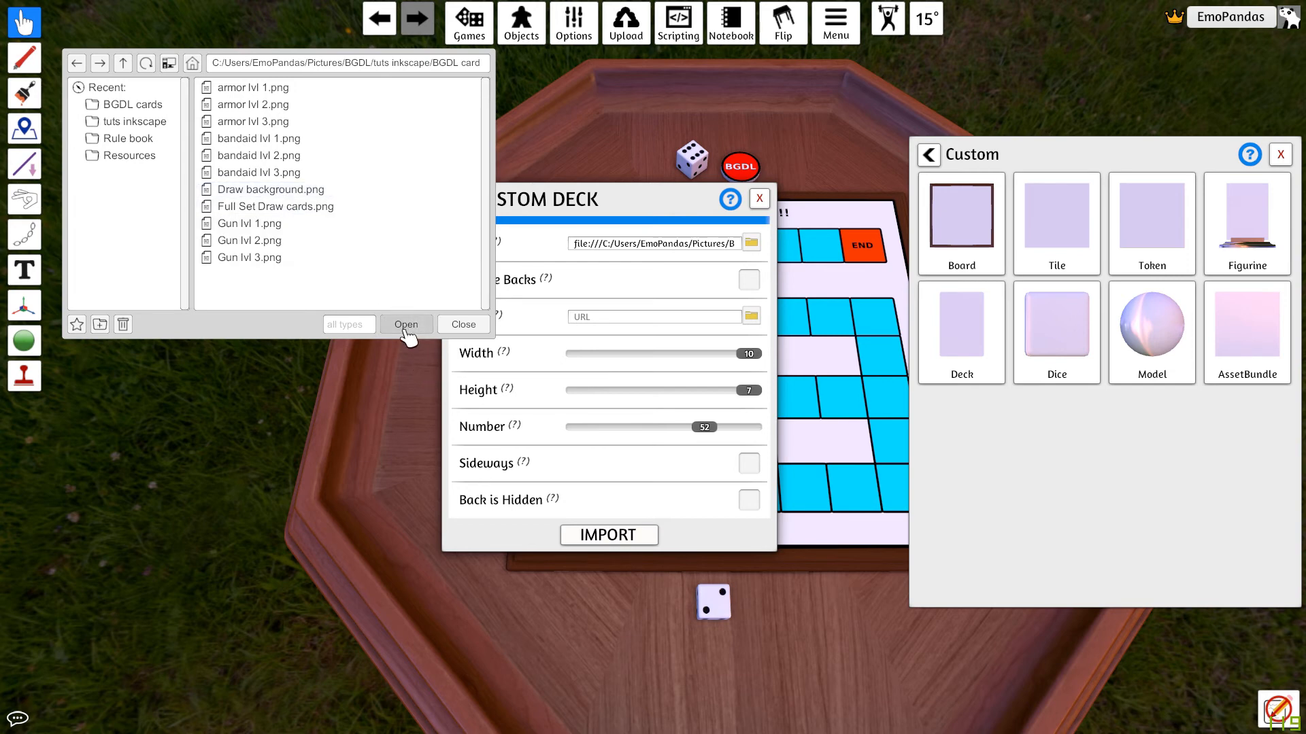
left_click(303, 192)
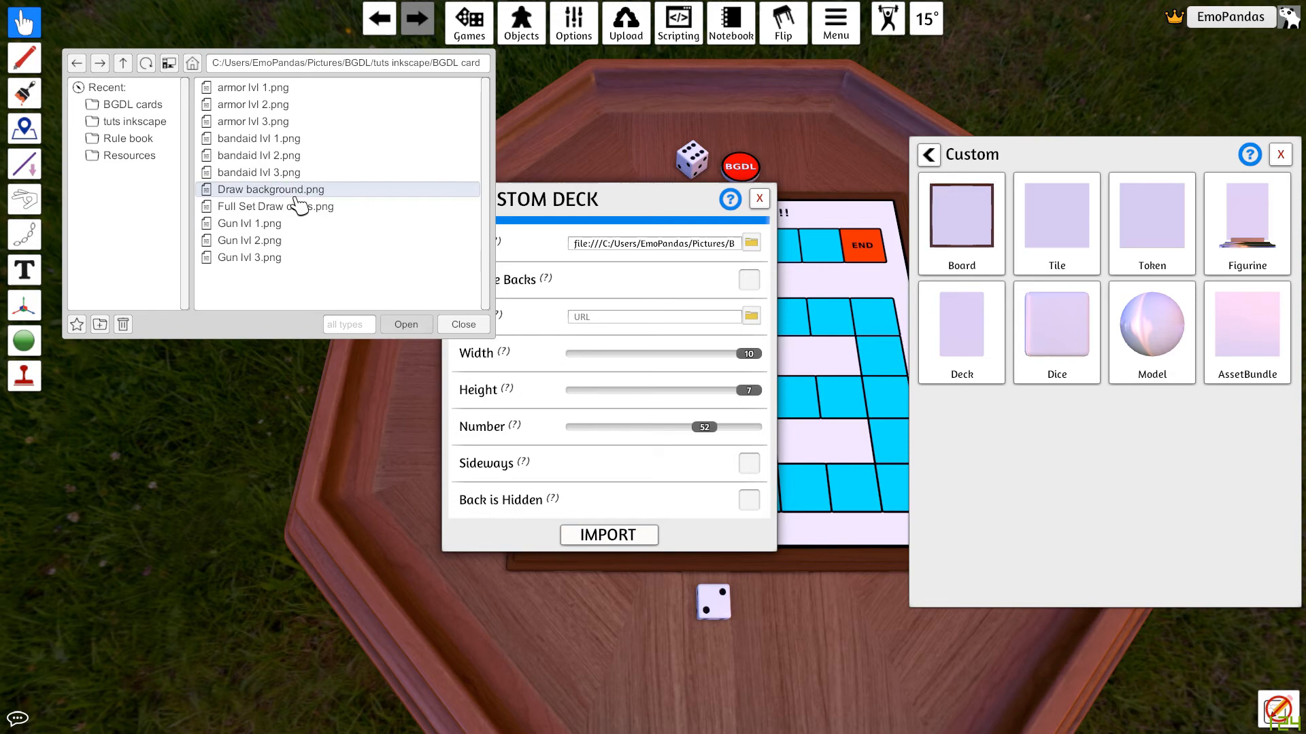
left_click(408, 325)
left_click(708, 389)
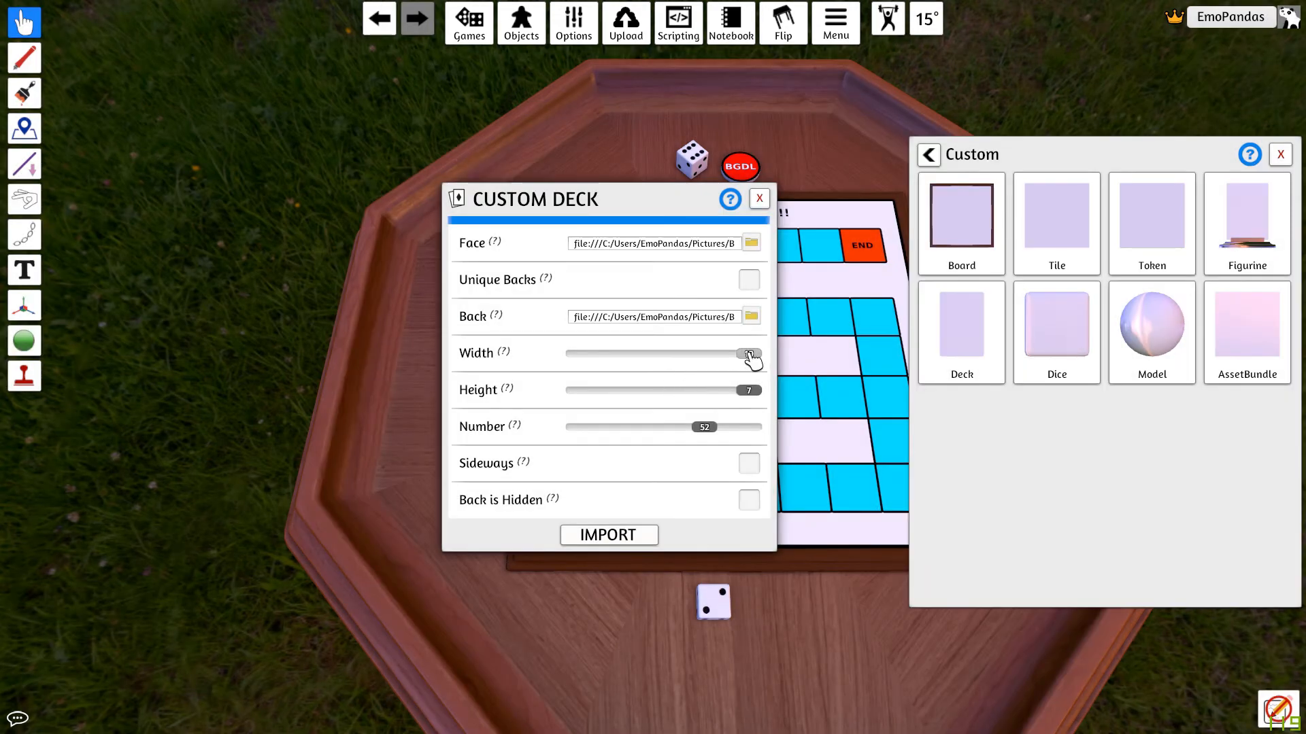
Step: Set the deck's width to 4, height to 3 and number to 9, import it, and close the Custom panel
left_click_drag(749, 352, 623, 361)
left_click_drag(748, 391, 607, 393)
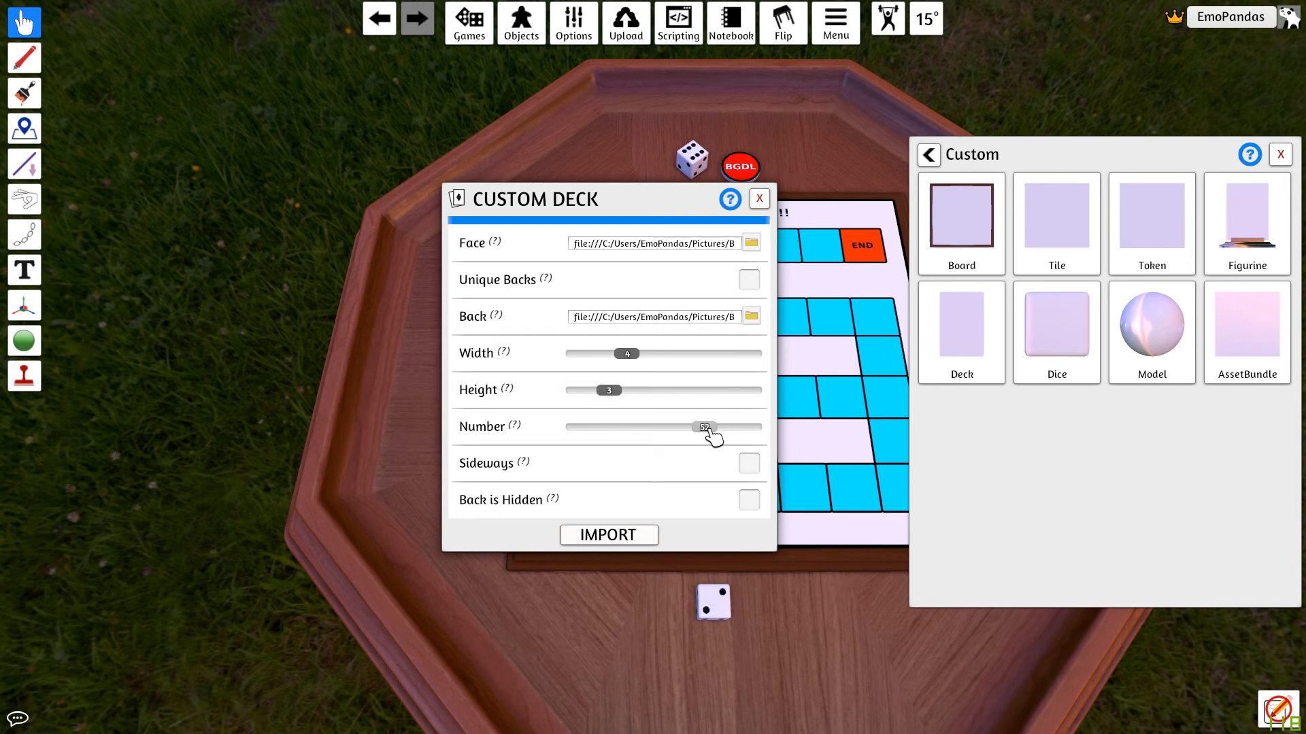
left_click_drag(706, 434, 591, 433)
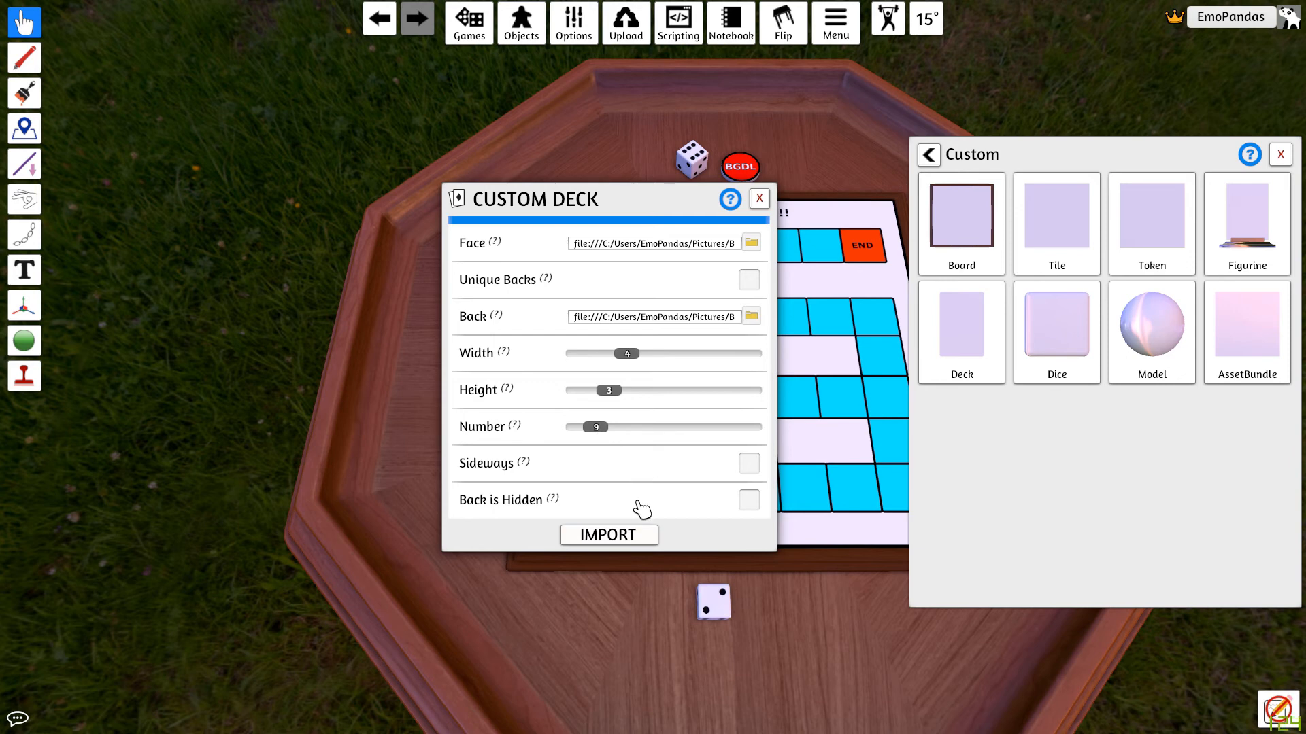
left_click(612, 536)
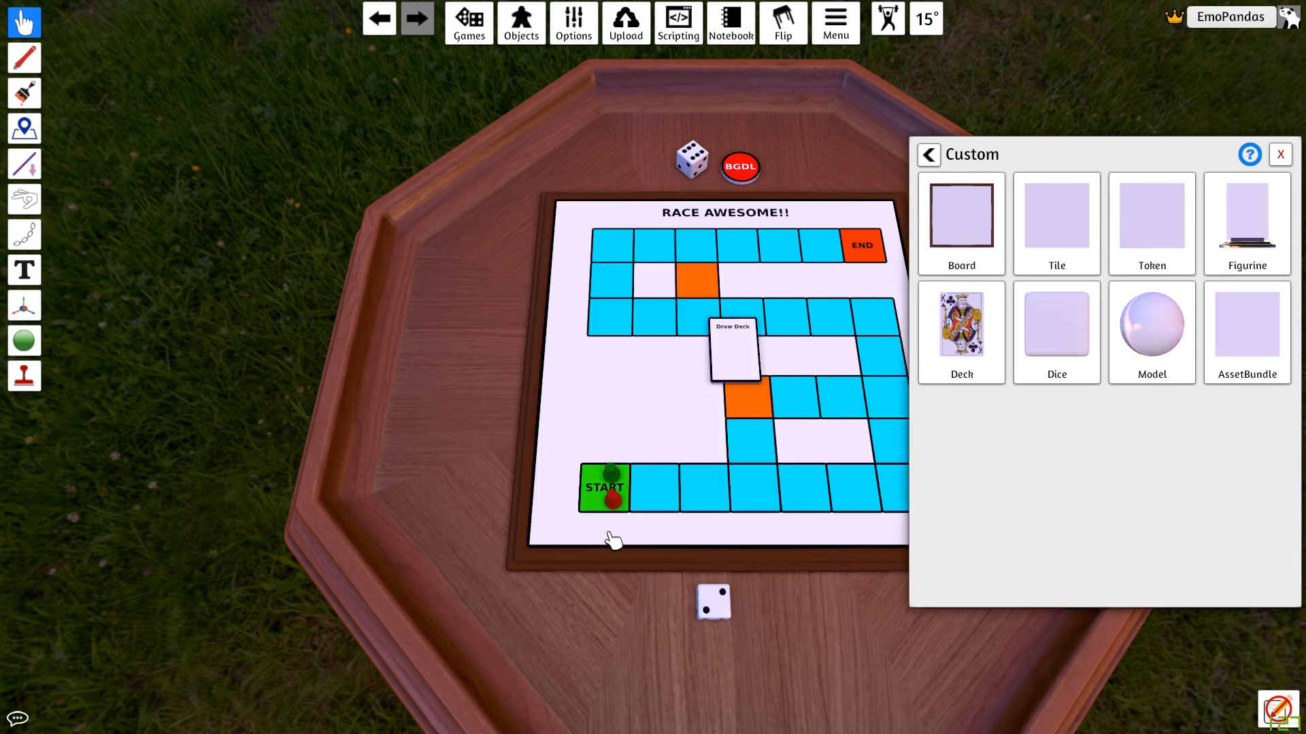
left_click(1279, 155)
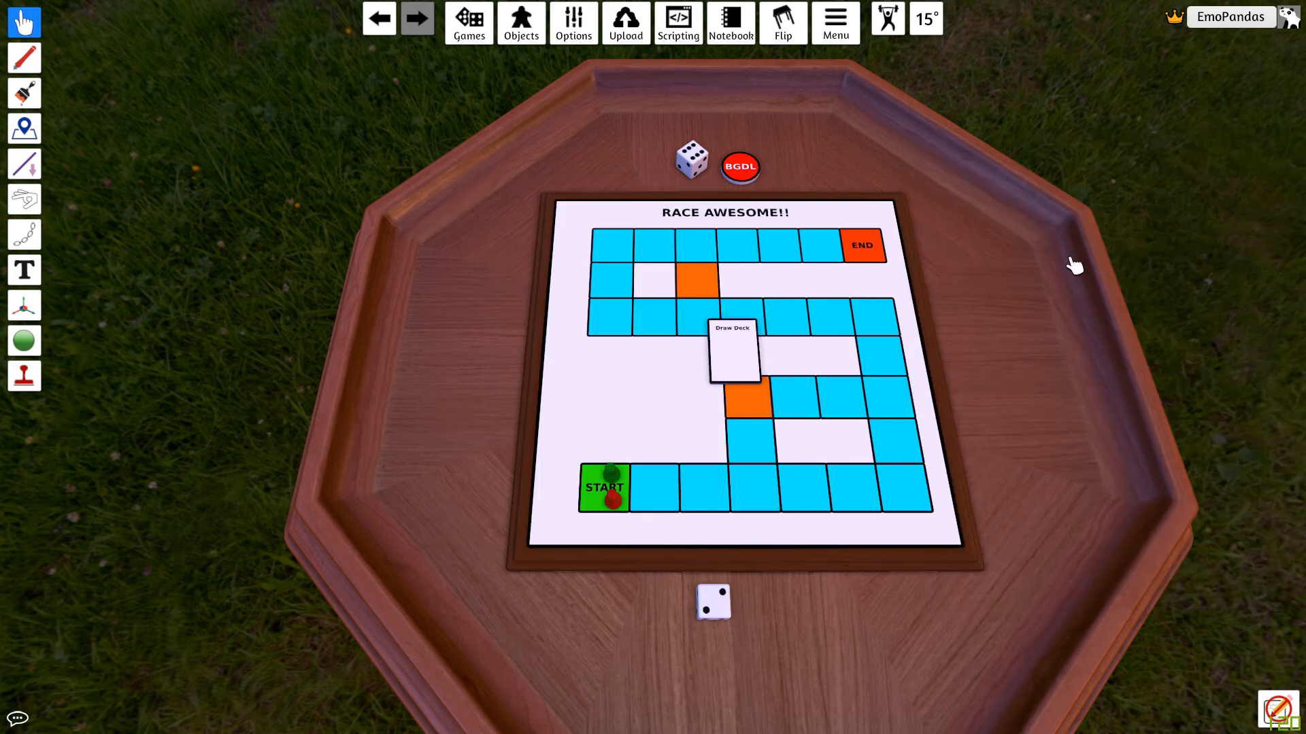
Step: Move the draw deck off the board to the table beside it and shuffle it
scroll(810, 432, "up", 5)
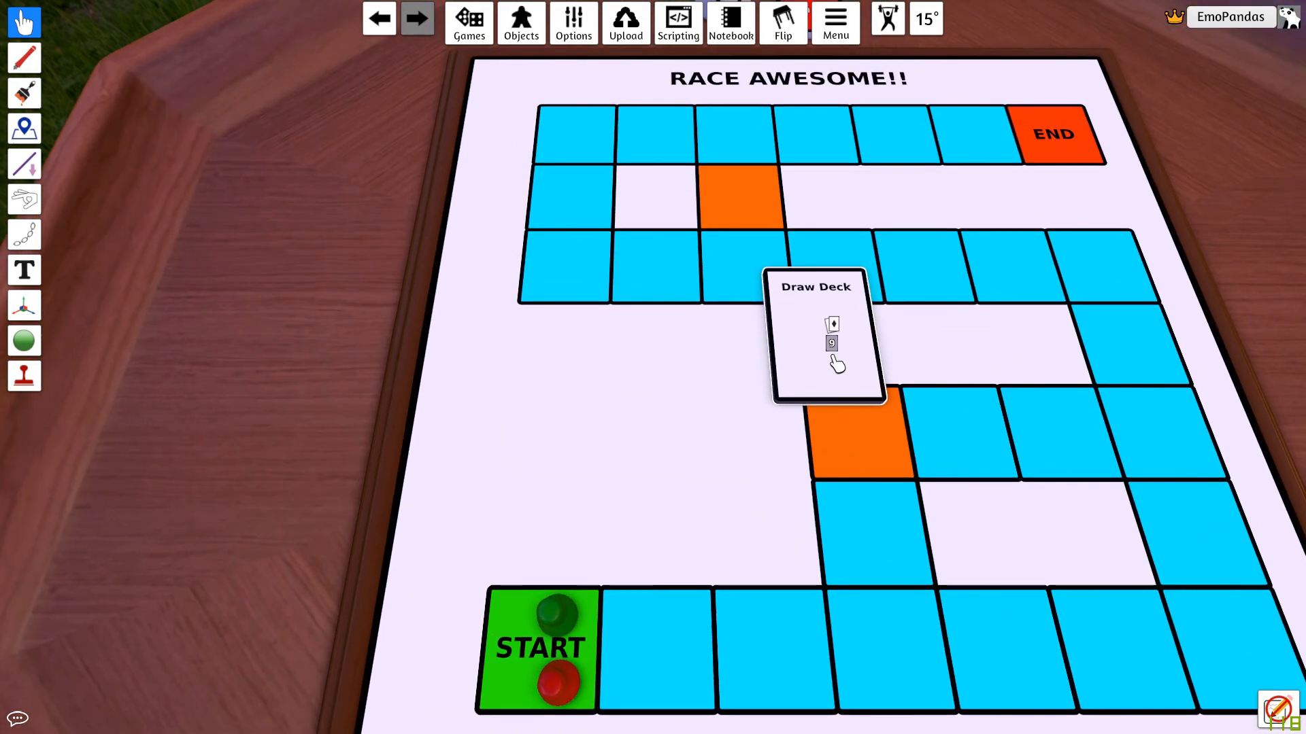
mouse_move(835, 364)
left_mouse_down()
mouse_move(772, 387)
mouse_move(312, 408)
mouse_move(293, 384)
left_mouse_up()
key("a")
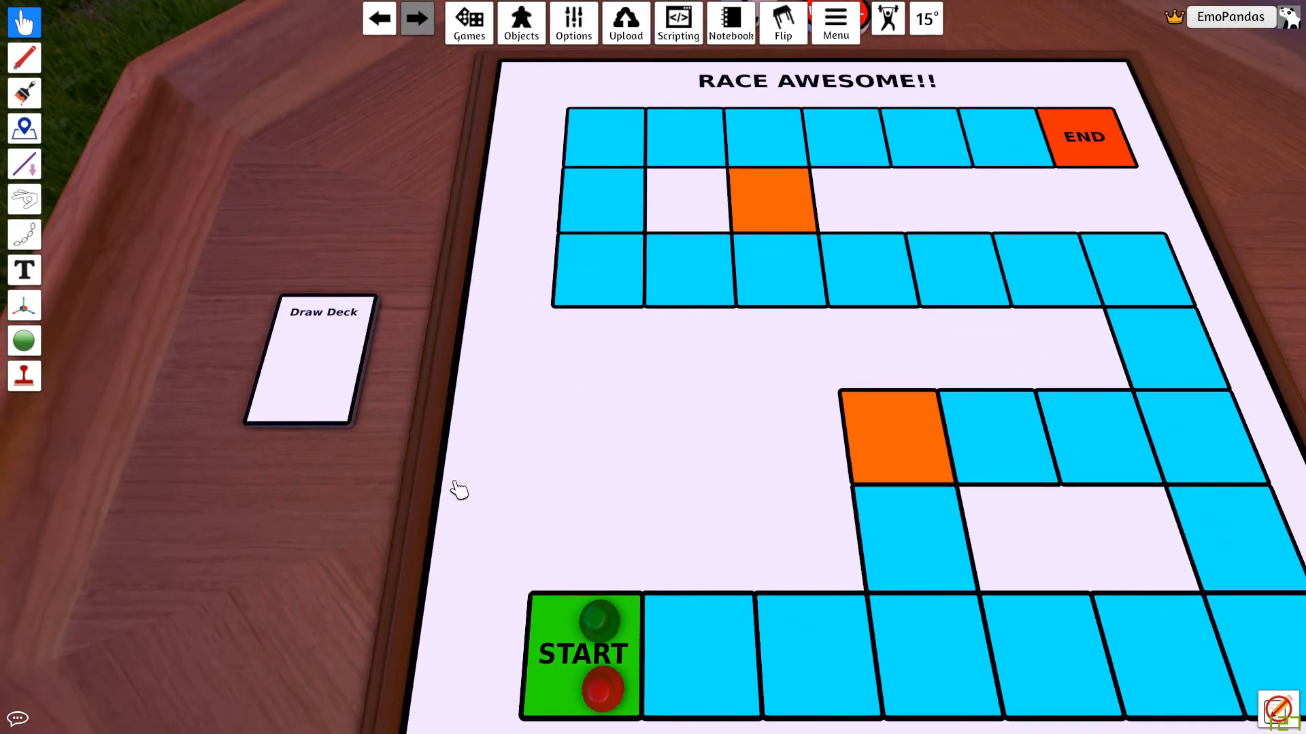
key("r")
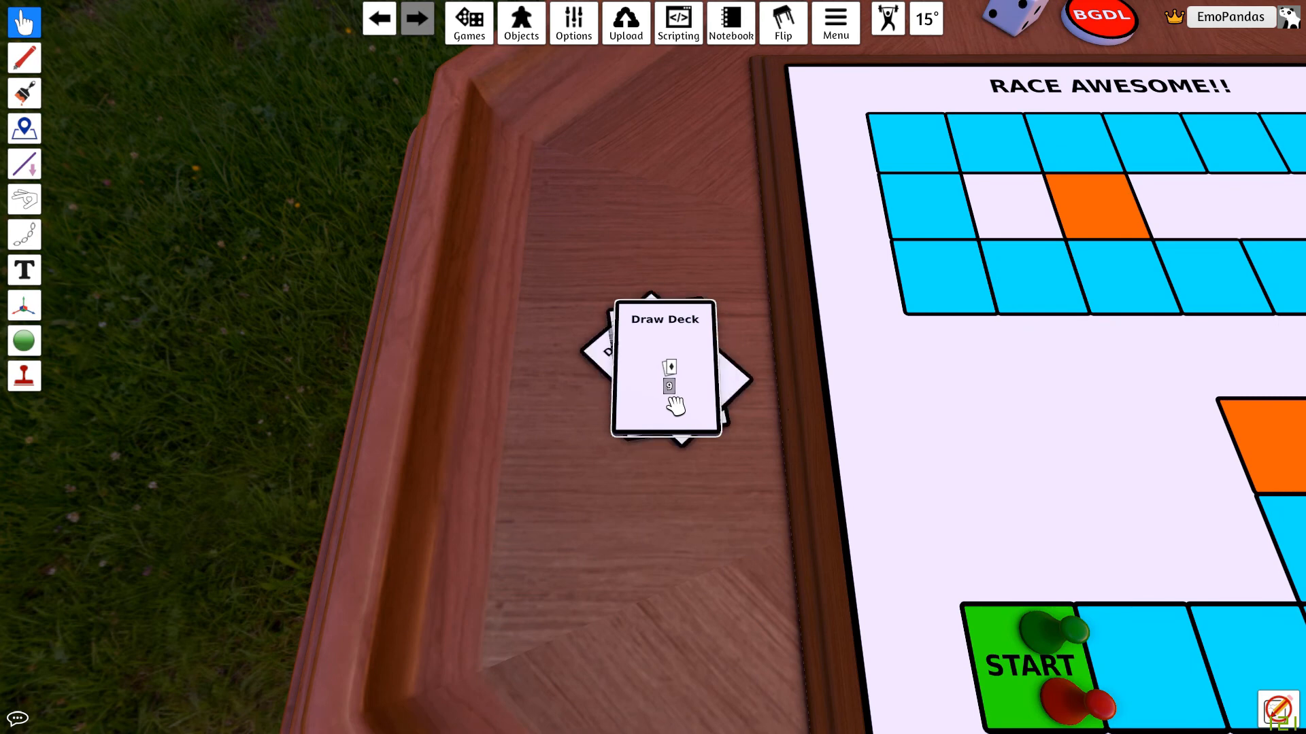
Step: Draw two cards from the draw deck to test it
right_click(674, 405)
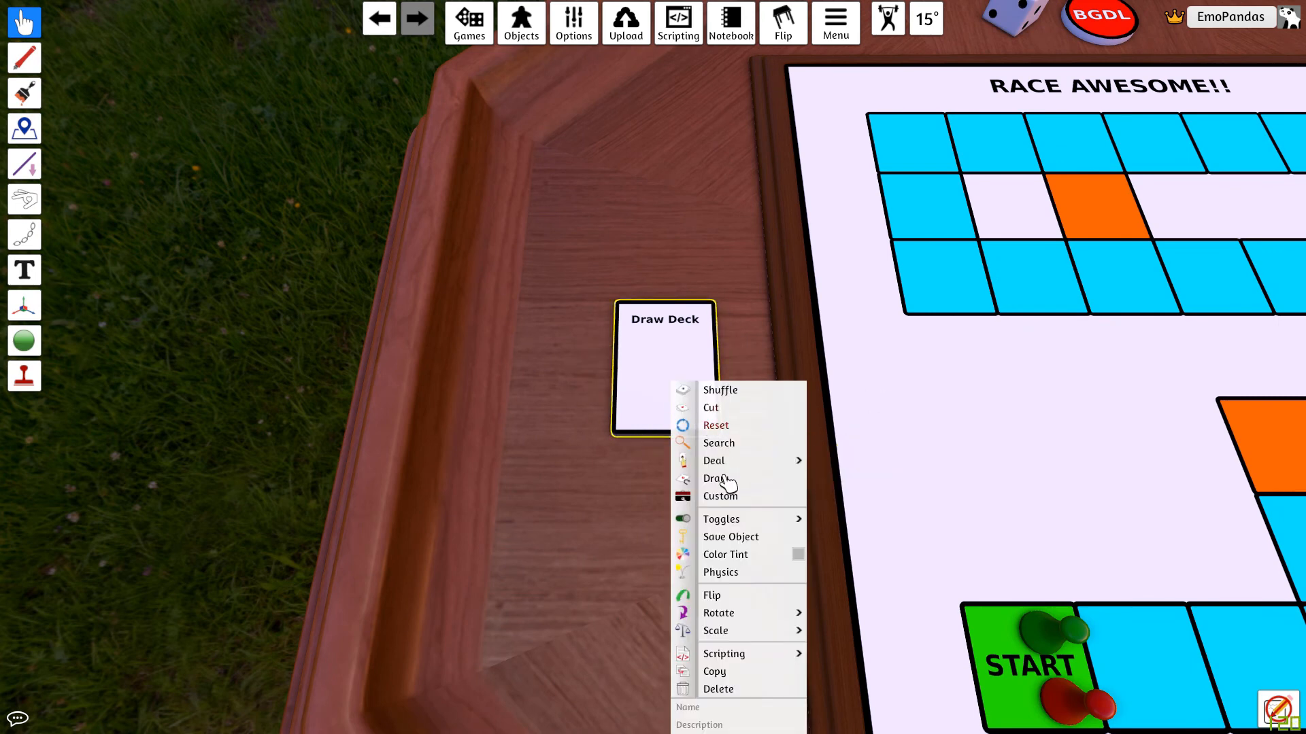
left_click(721, 479)
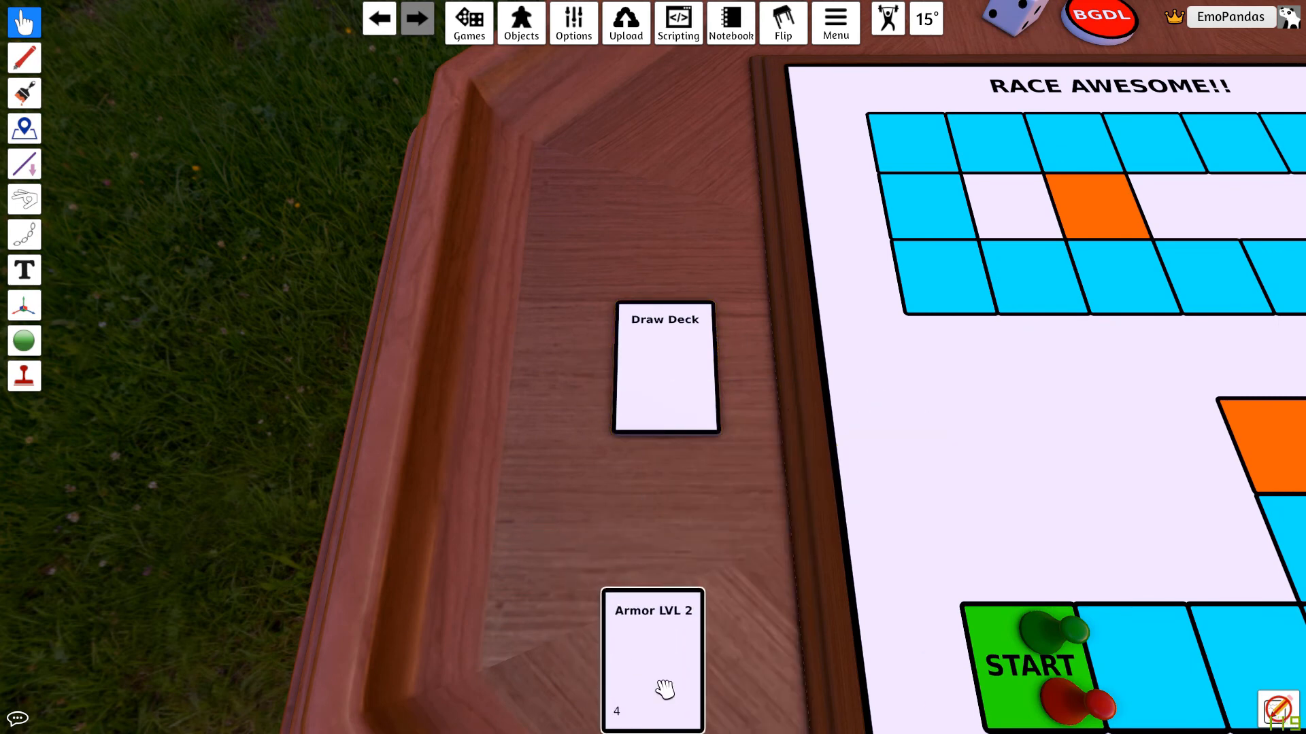
right_click(670, 379)
left_click(734, 480)
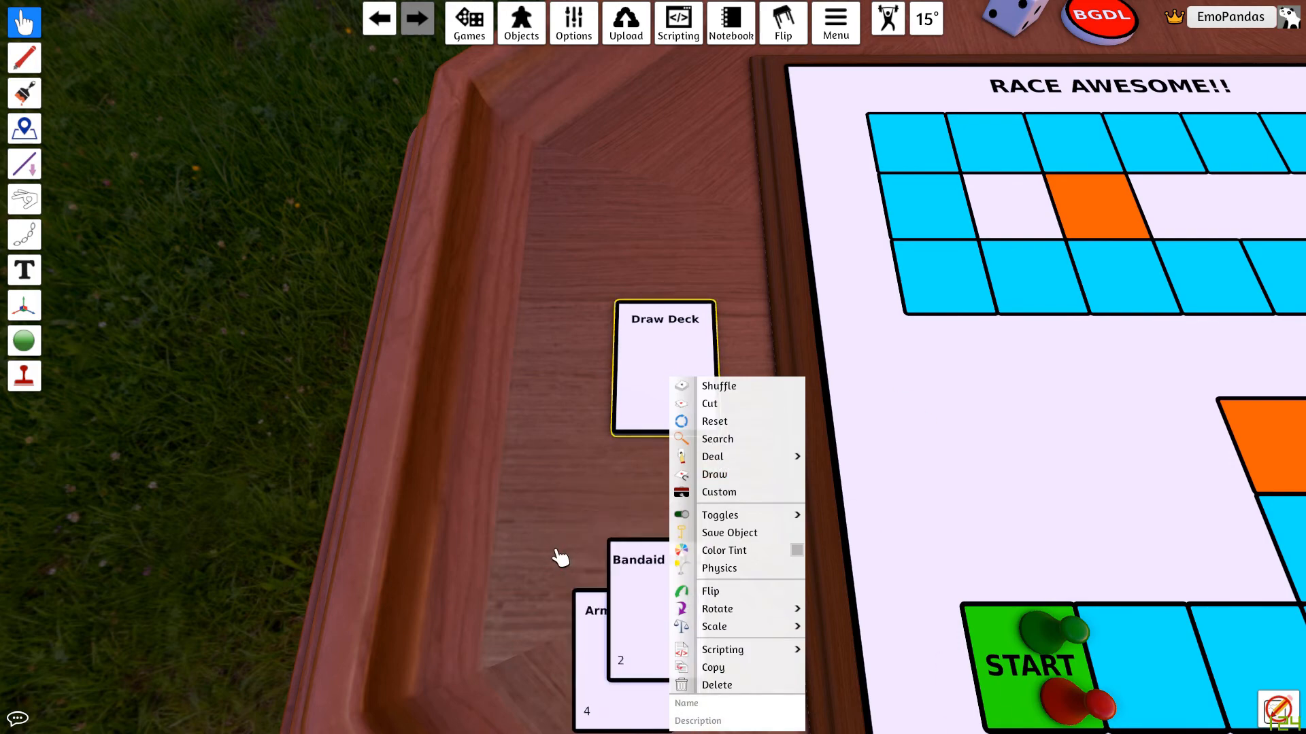
Step: Return both drawn cards onto the draw deck
scroll(598, 537, "down", 3)
scroll(720, 472, "down", 3)
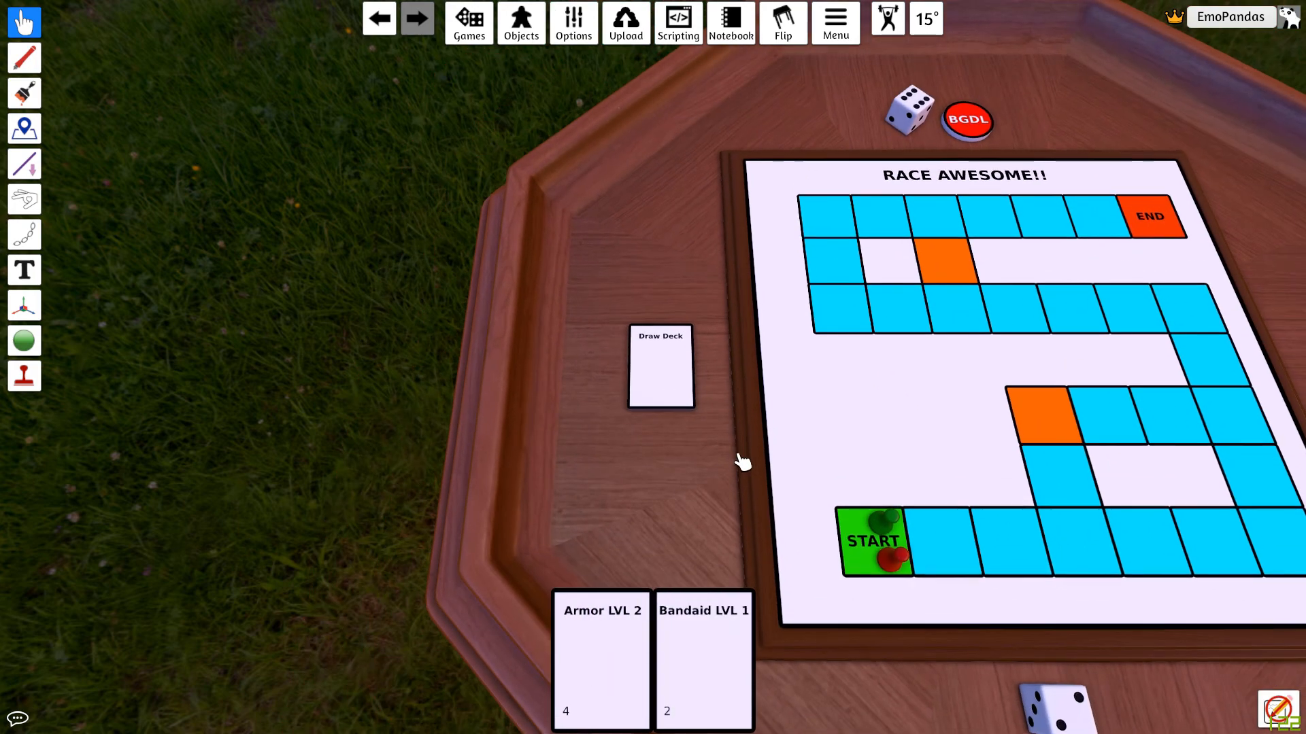
key("d")
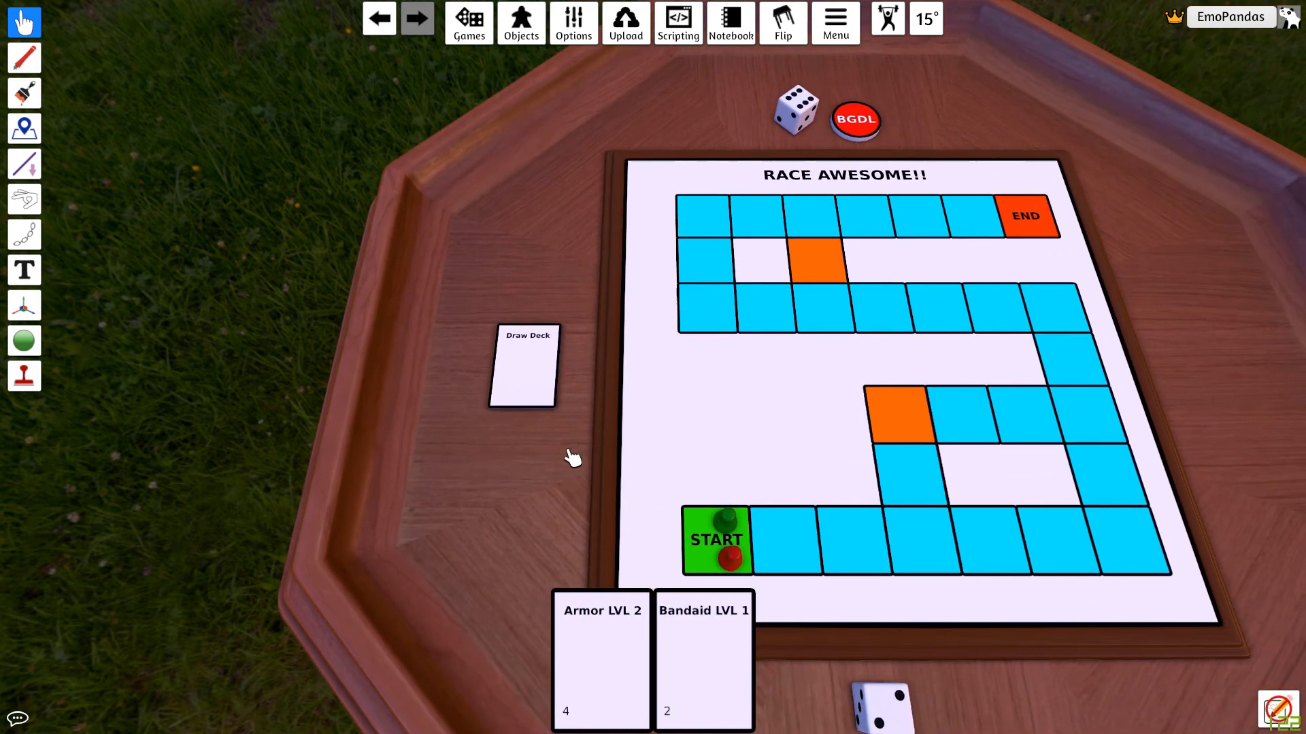
left_click_drag(586, 724, 537, 355)
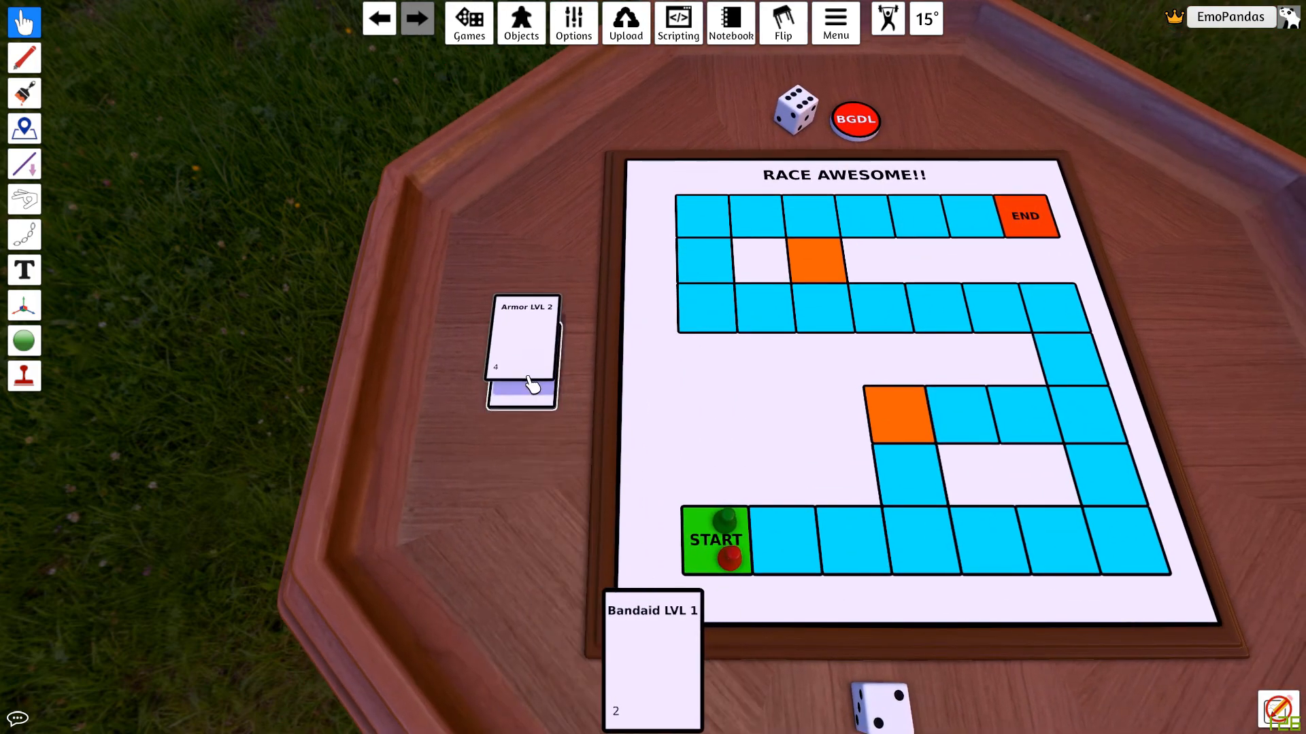
mouse_move(650, 646)
left_mouse_down()
mouse_move(533, 359)
mouse_move(527, 398)
left_mouse_up()
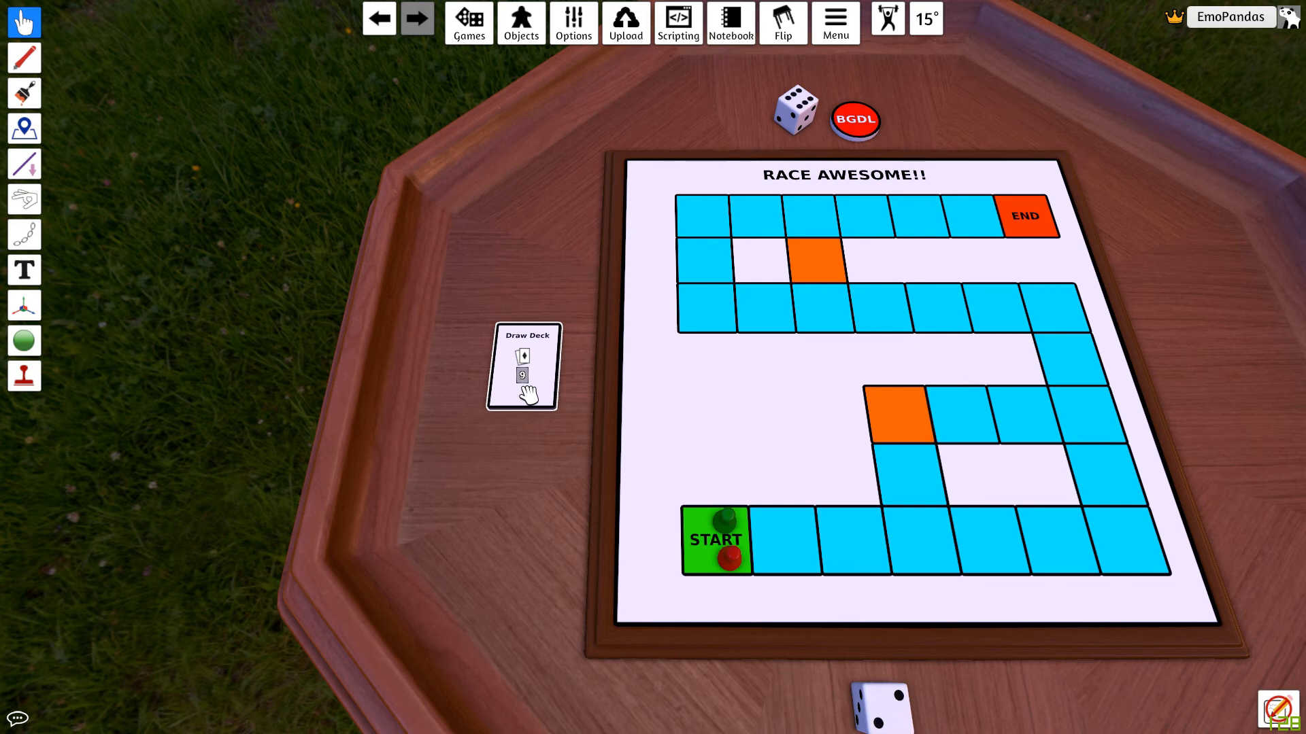
Step: Scale the draw deck up one step
right_click(539, 395)
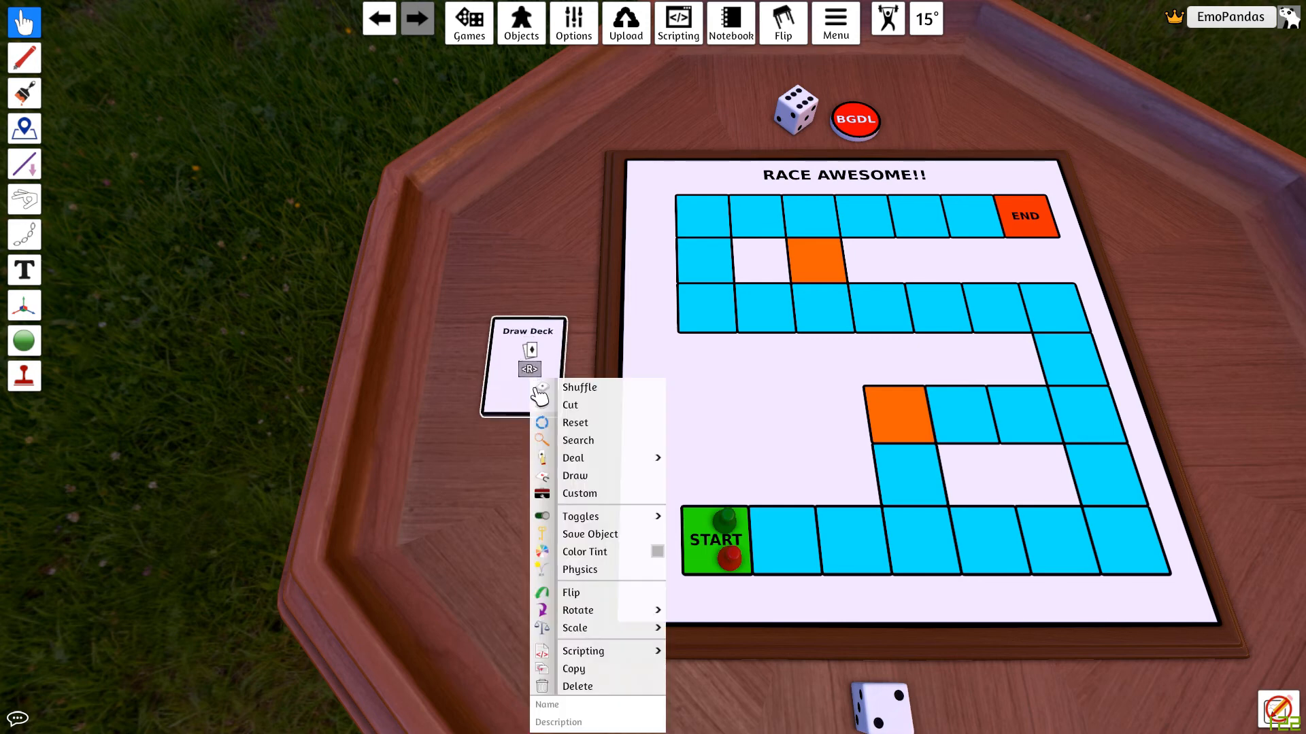
mouse_move(618, 629)
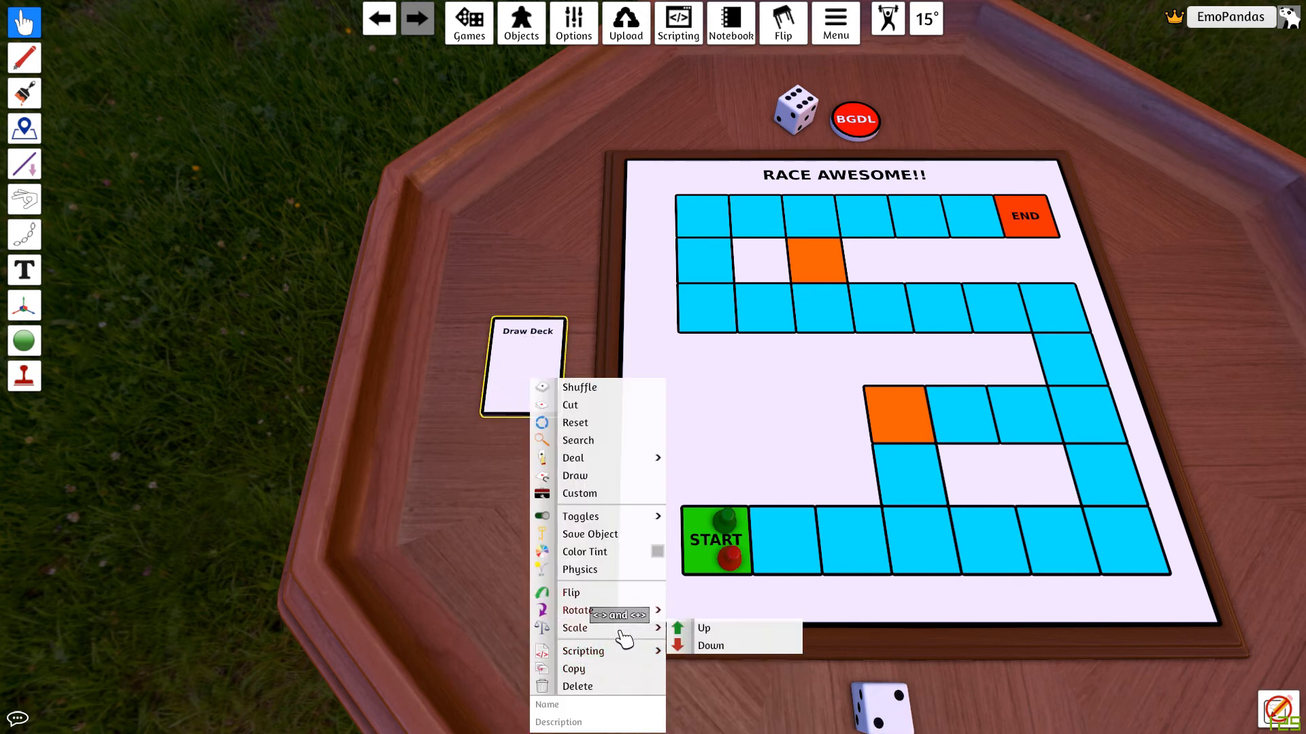
left_click(722, 631)
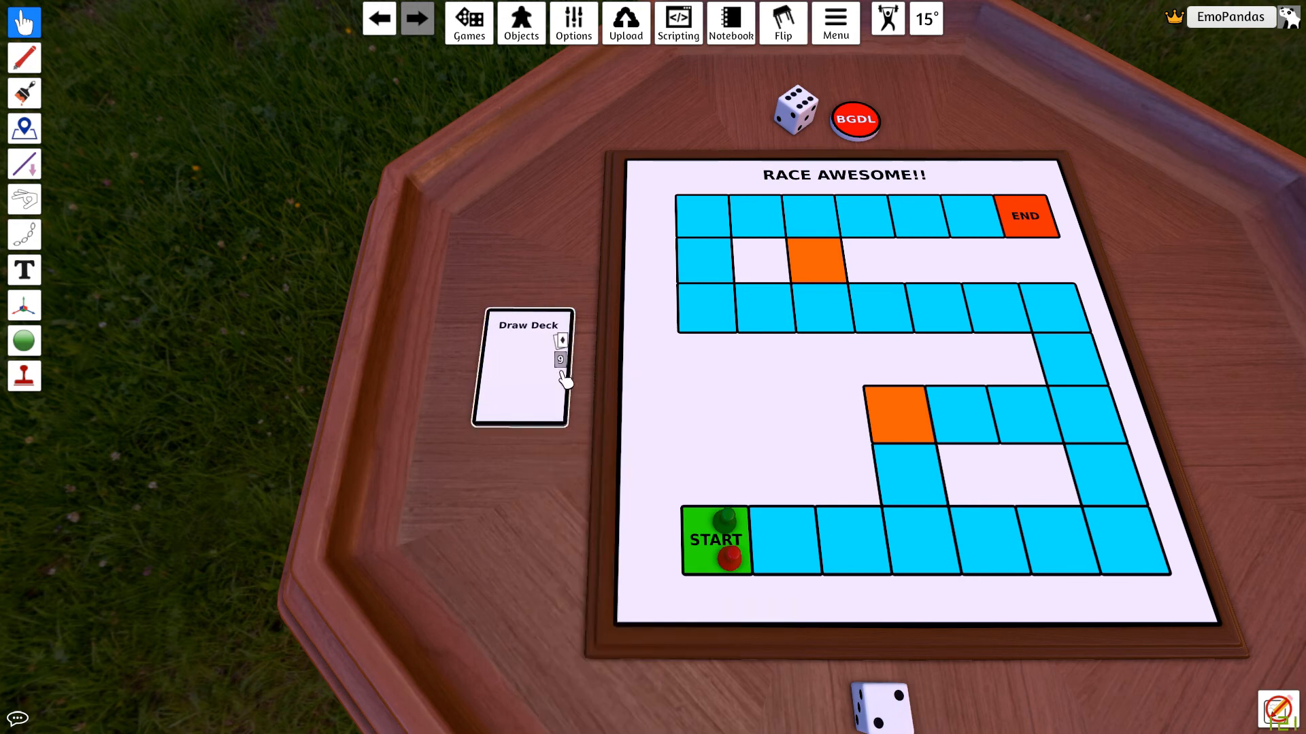
Step: Place the enlarged deck on the empty area inside the board's track and shuffle it
left_click_drag(560, 374, 795, 431)
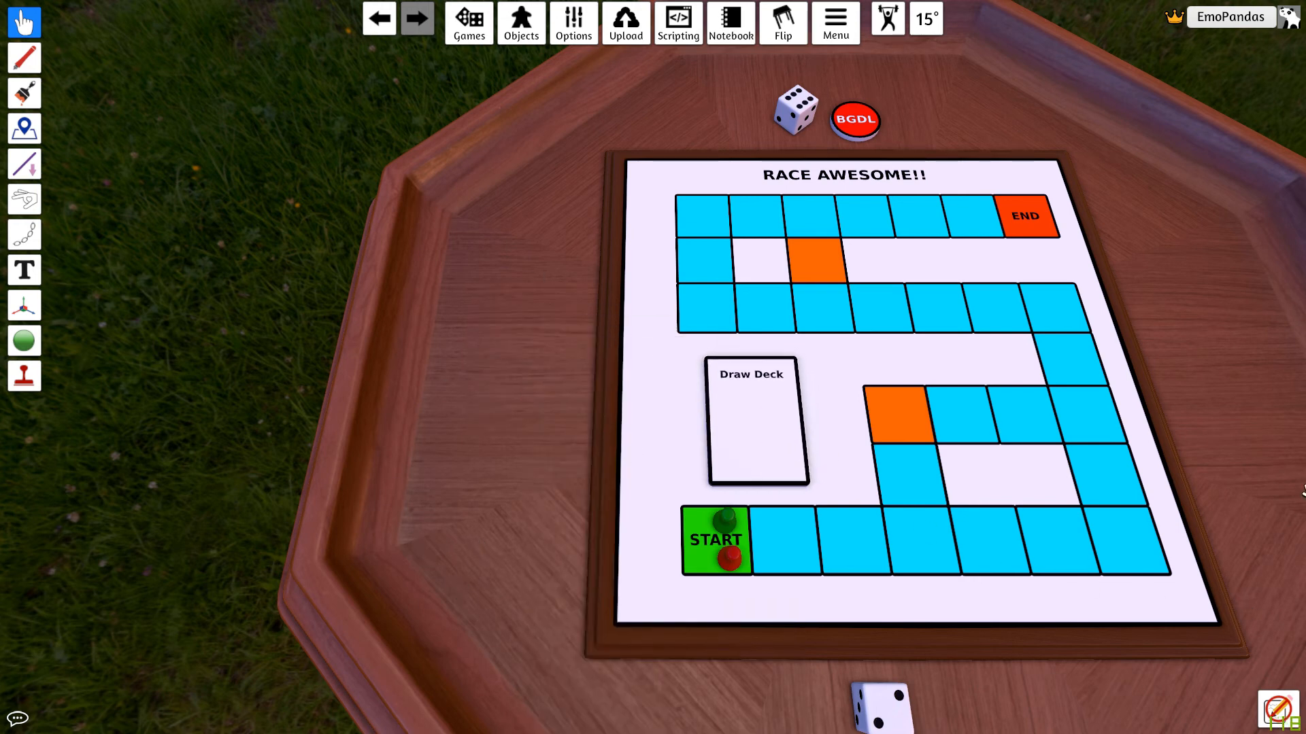
key("d")
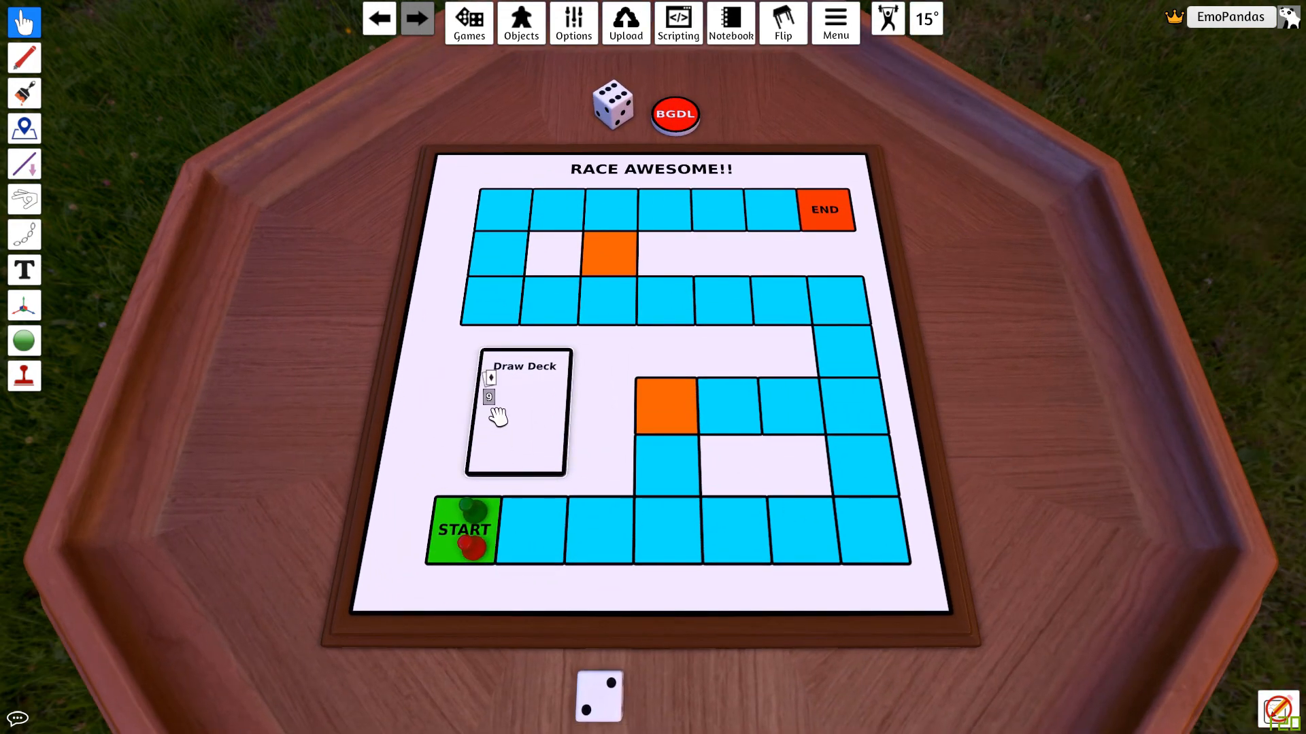
key("s")
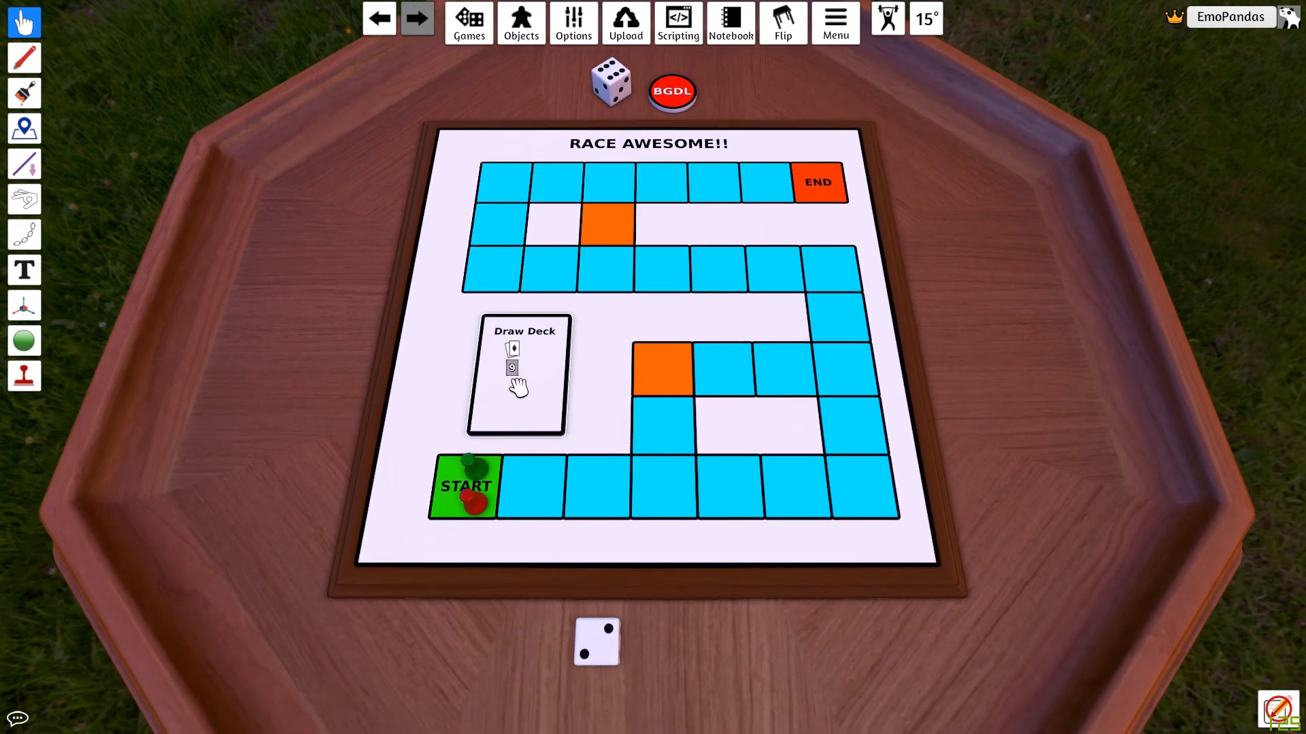
key("r")
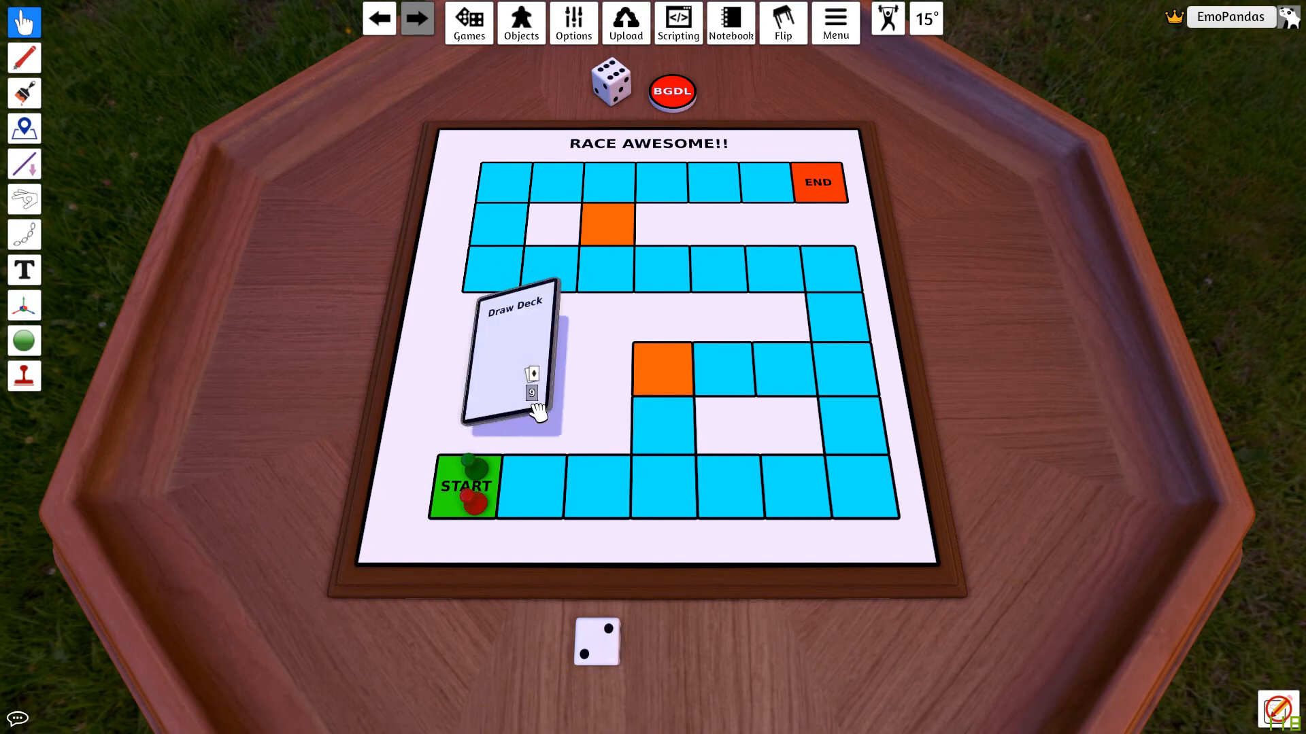
scroll(963, 401, "down", 3)
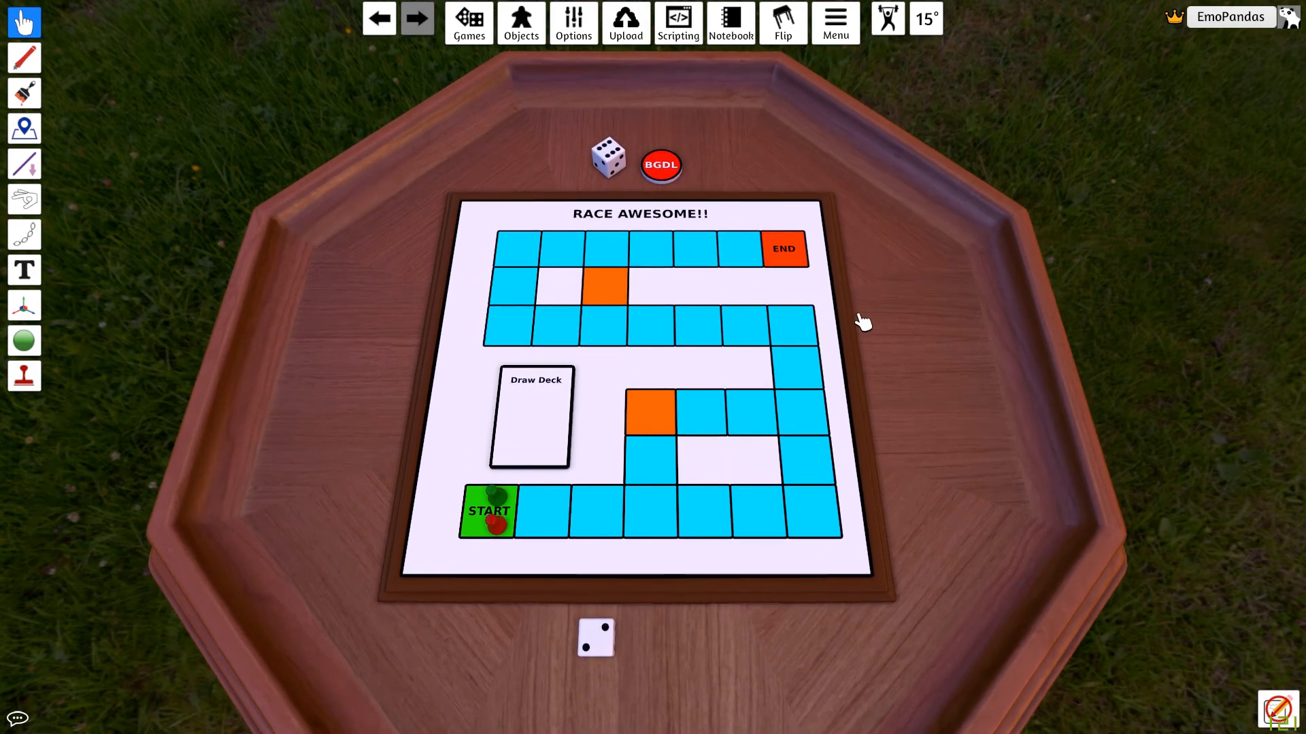
Step: Upload all loaded custom files to the Steam Cloud through the Cloud Manager, then close it
left_click(627, 34)
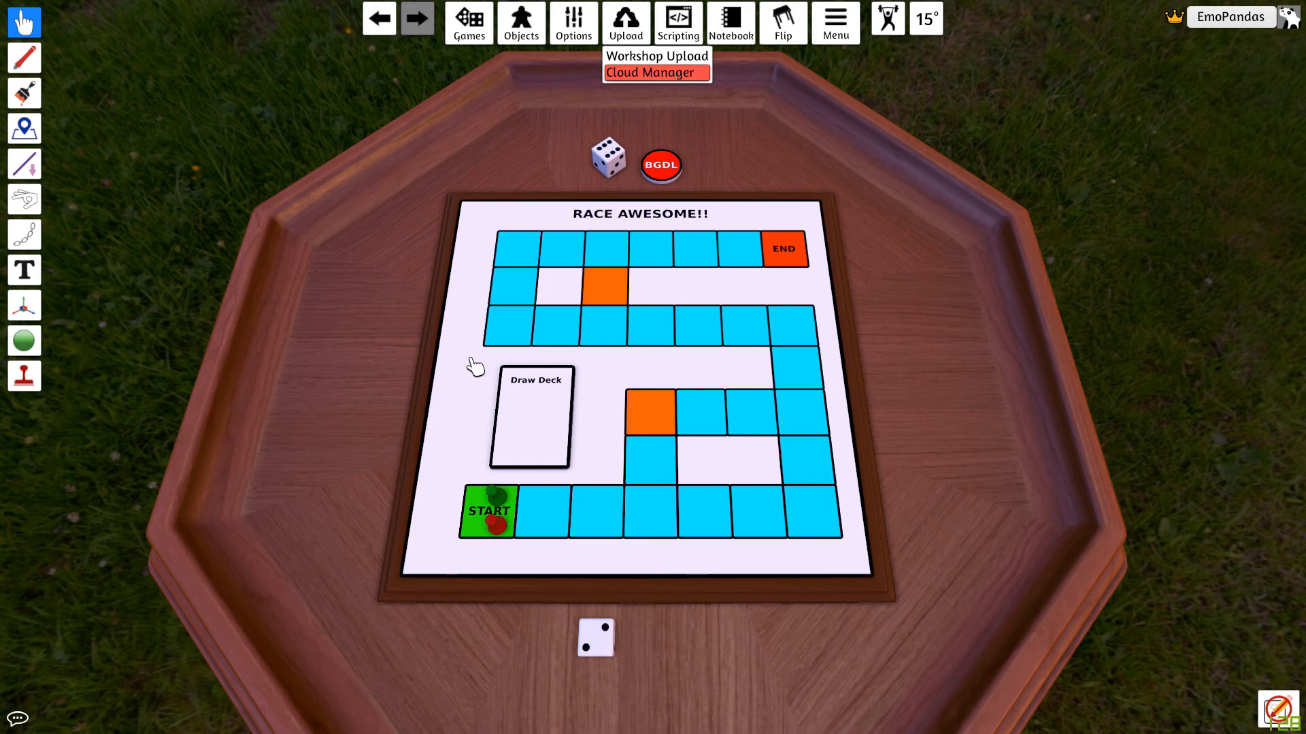
left_click(650, 73)
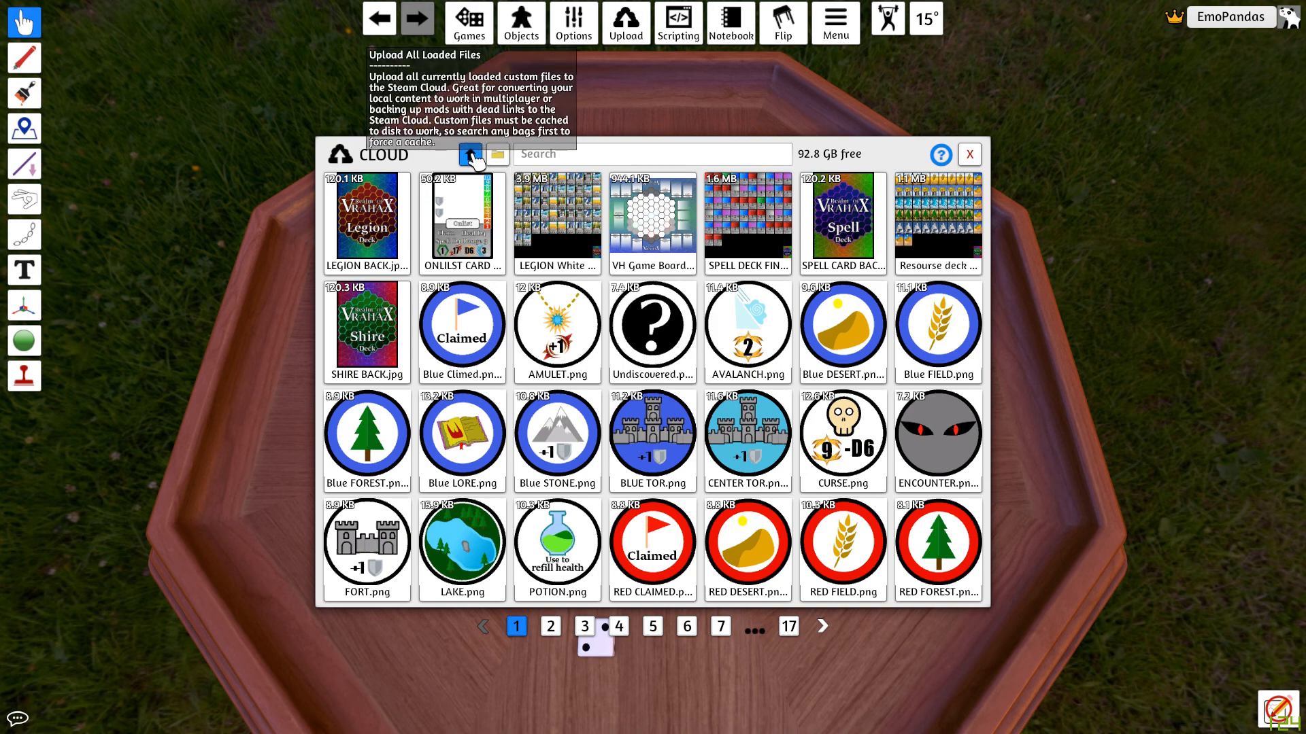
left_click(470, 156)
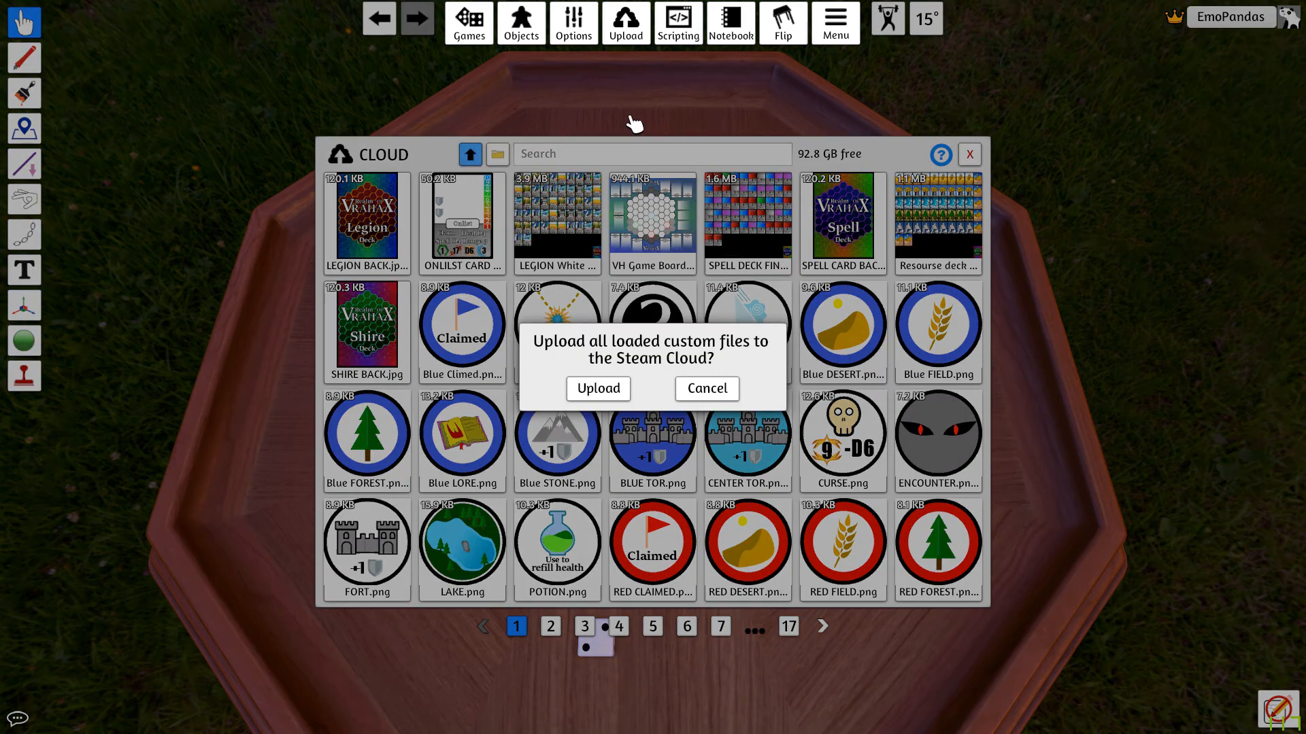
left_click(609, 386)
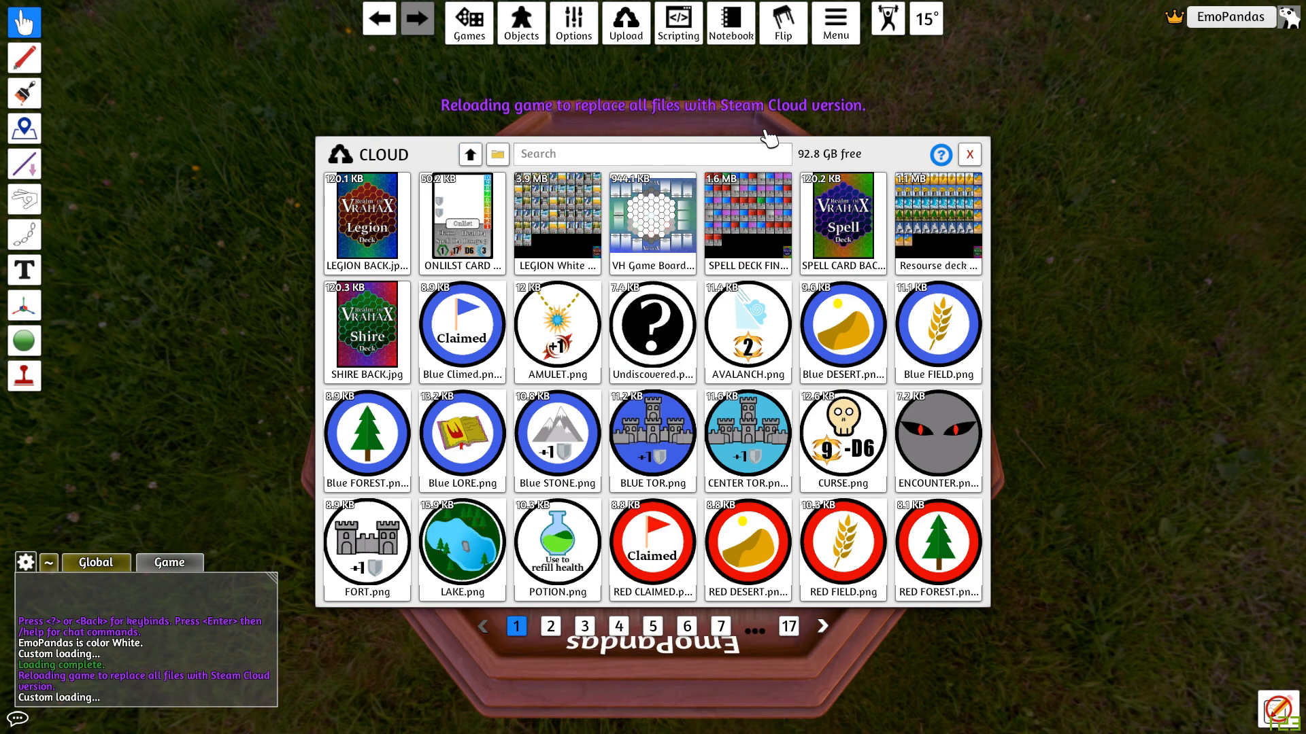
left_click(971, 155)
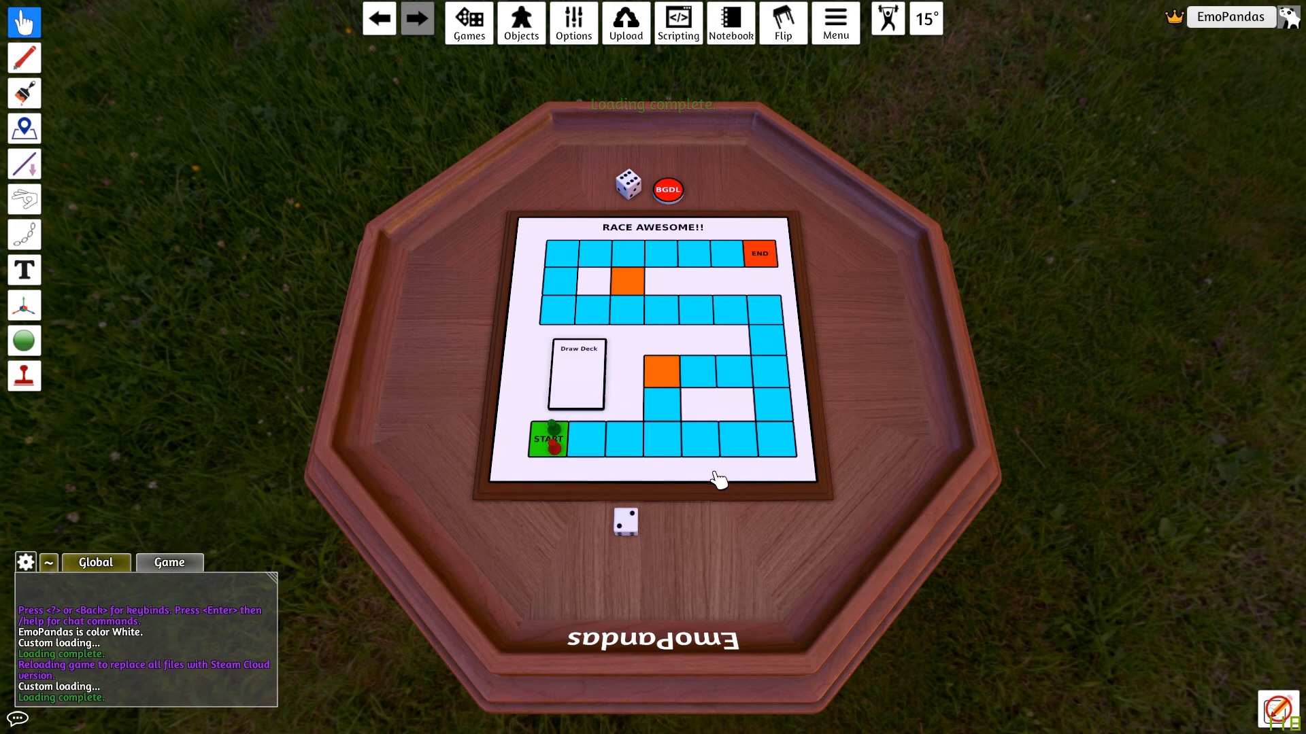
Step: Update the existing Workshop mod BDGL RACE GAME TUT V1 with the current game
mouse_move(630, 34)
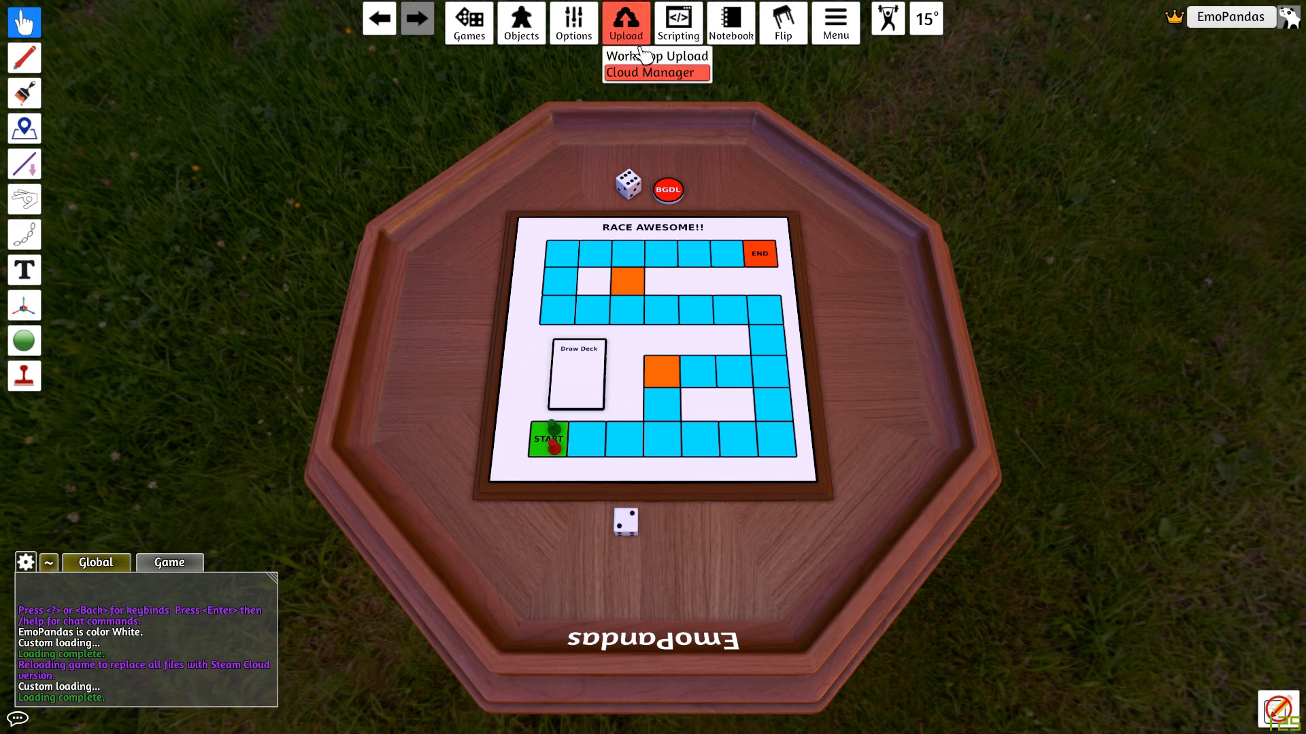
left_click(651, 55)
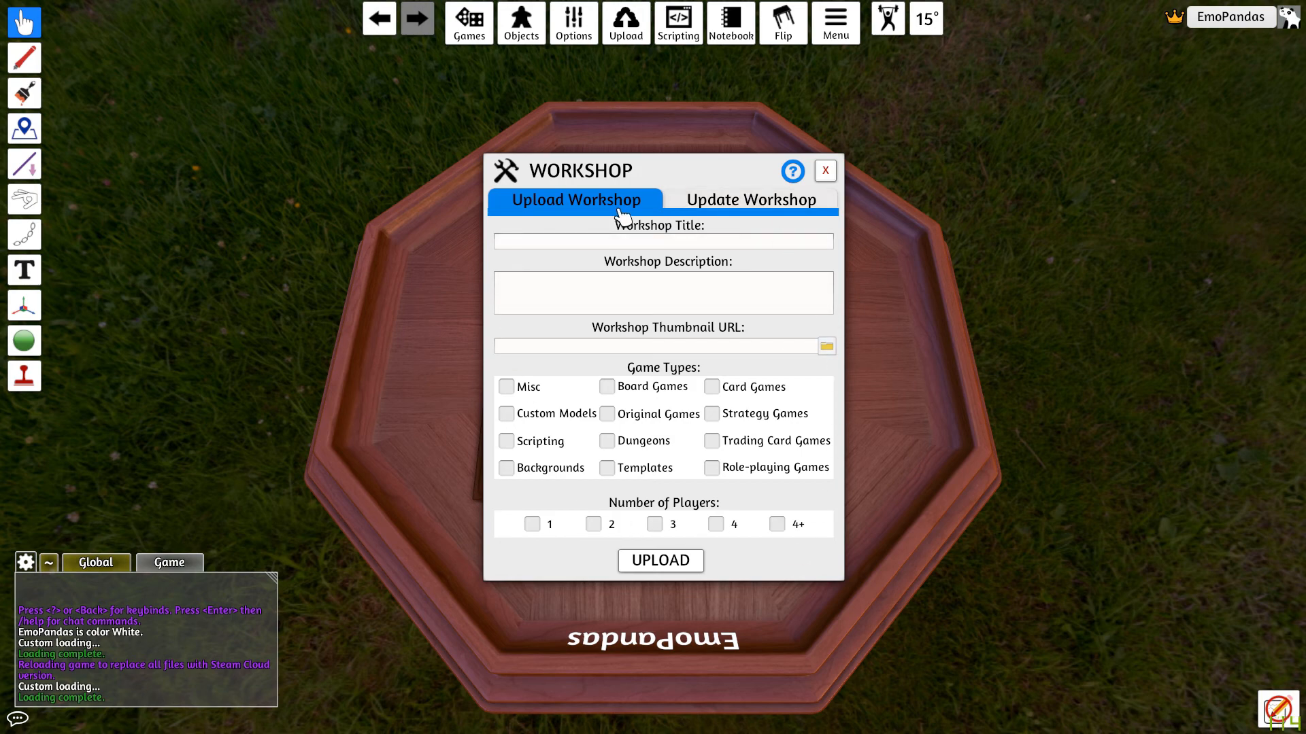
left_click(735, 206)
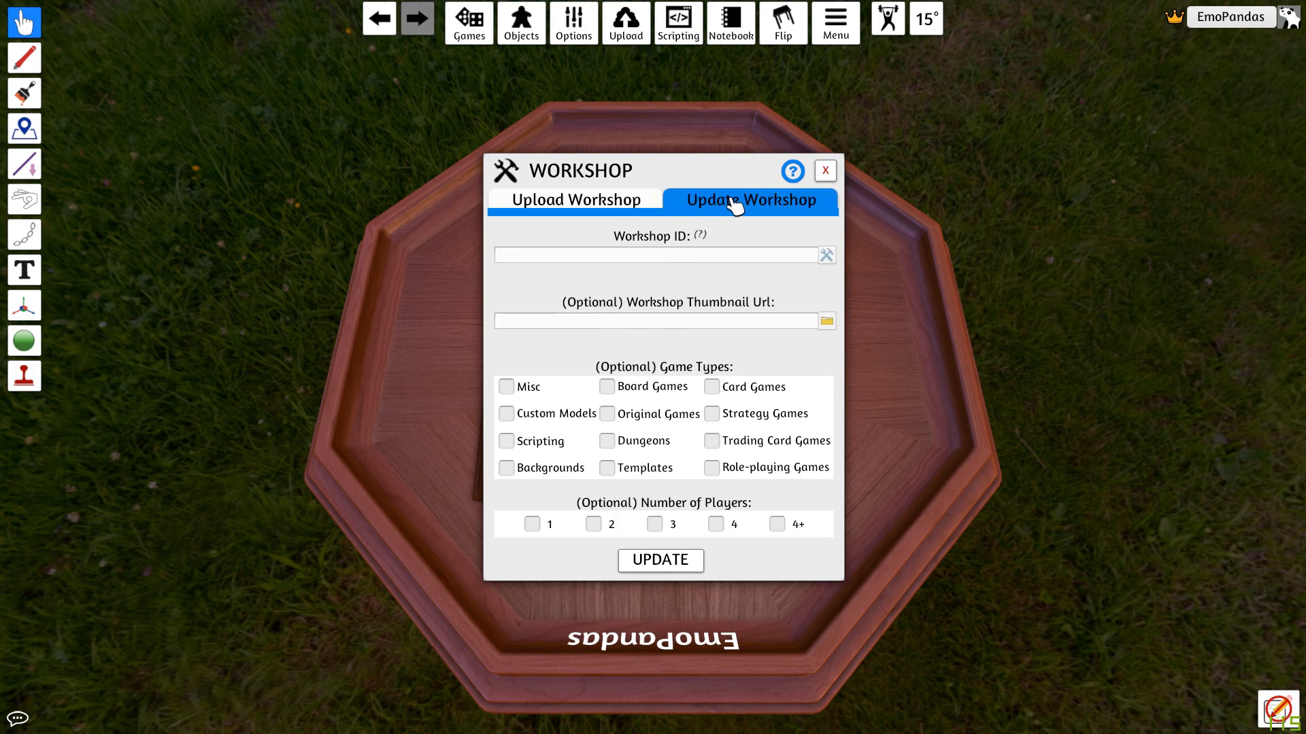
left_click(827, 257)
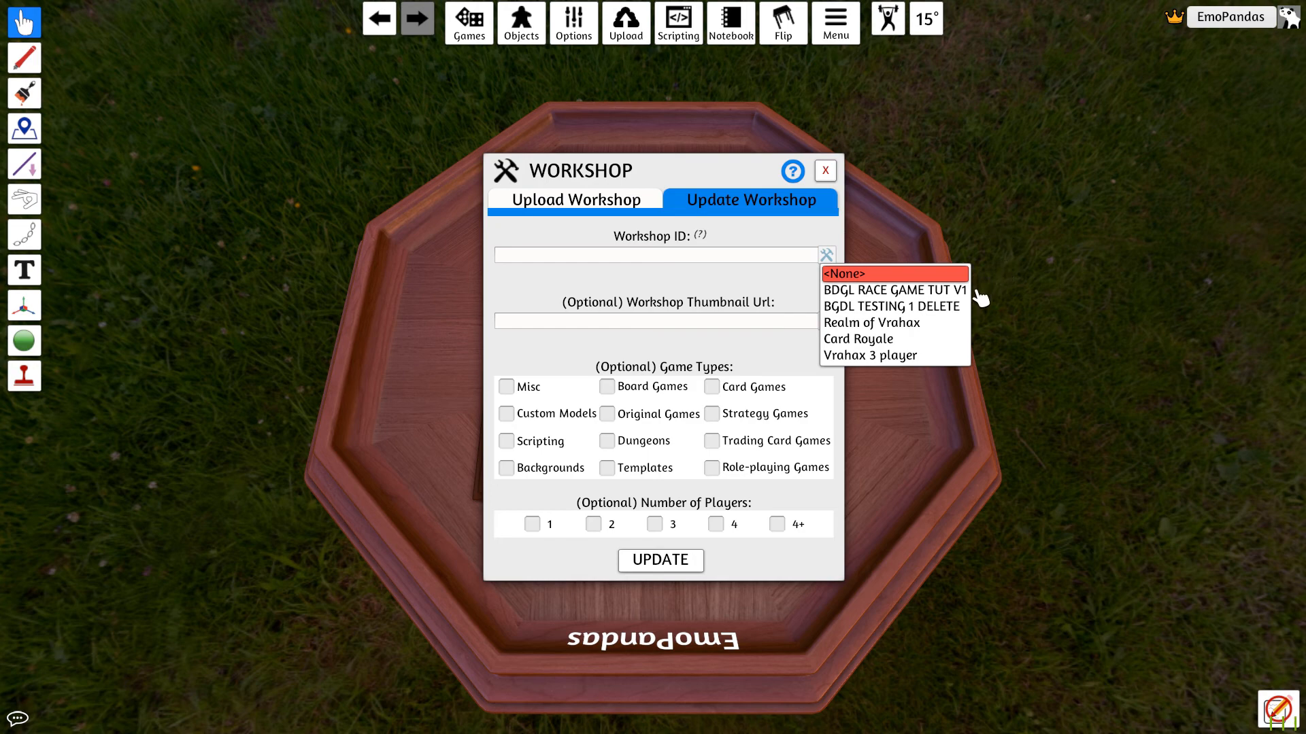
left_click(931, 291)
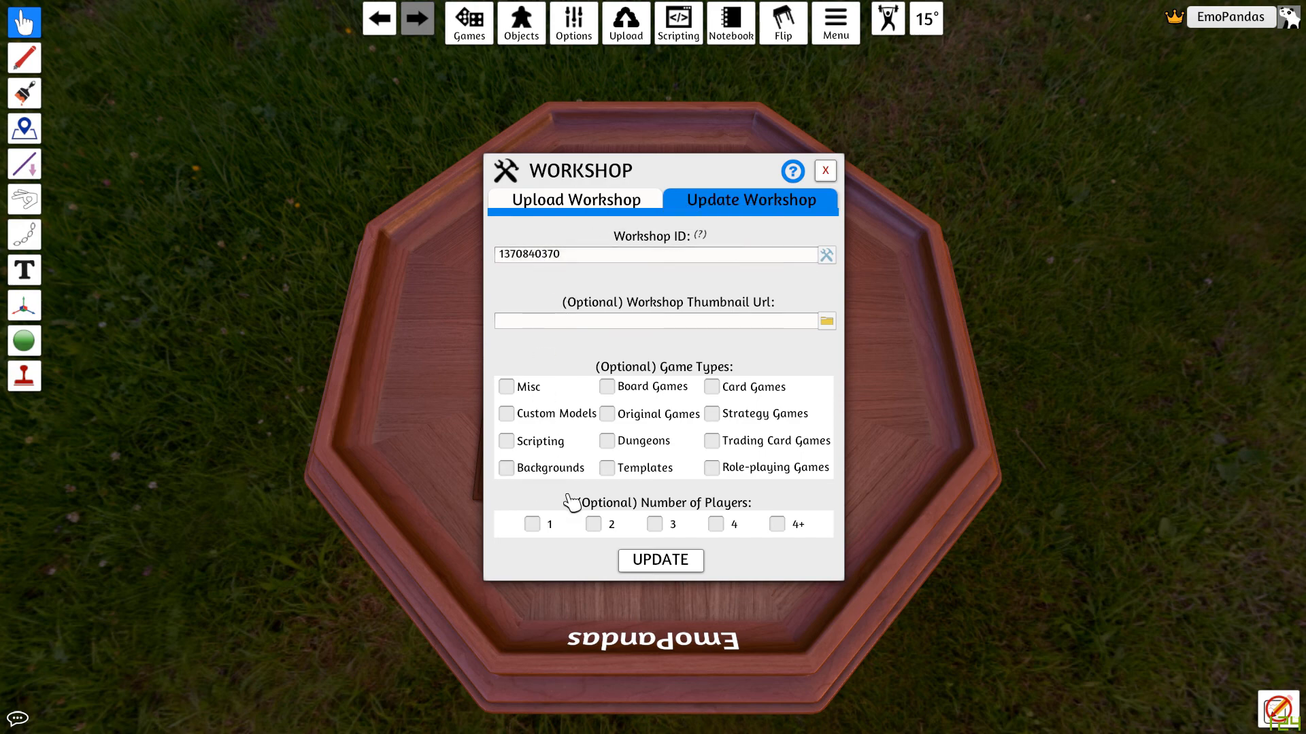
left_click(660, 562)
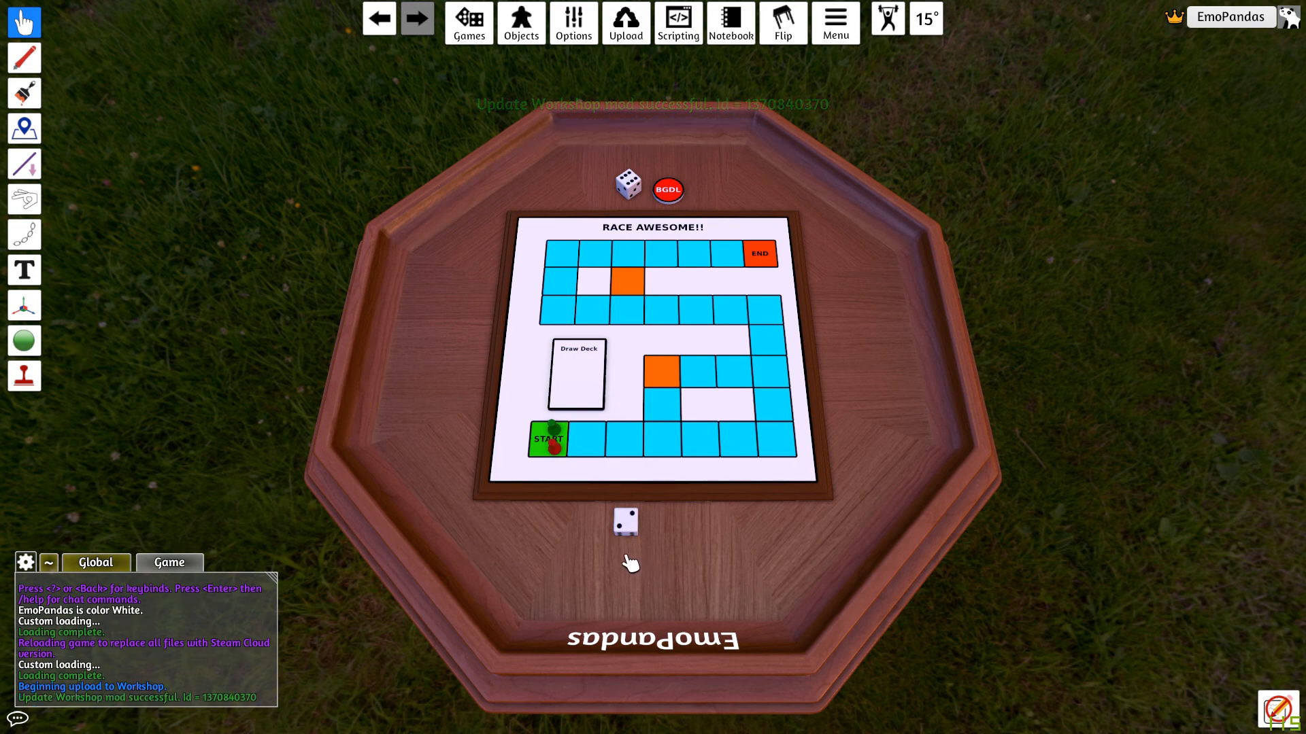
Step: Leave the game and return to the main menu
left_click(841, 30)
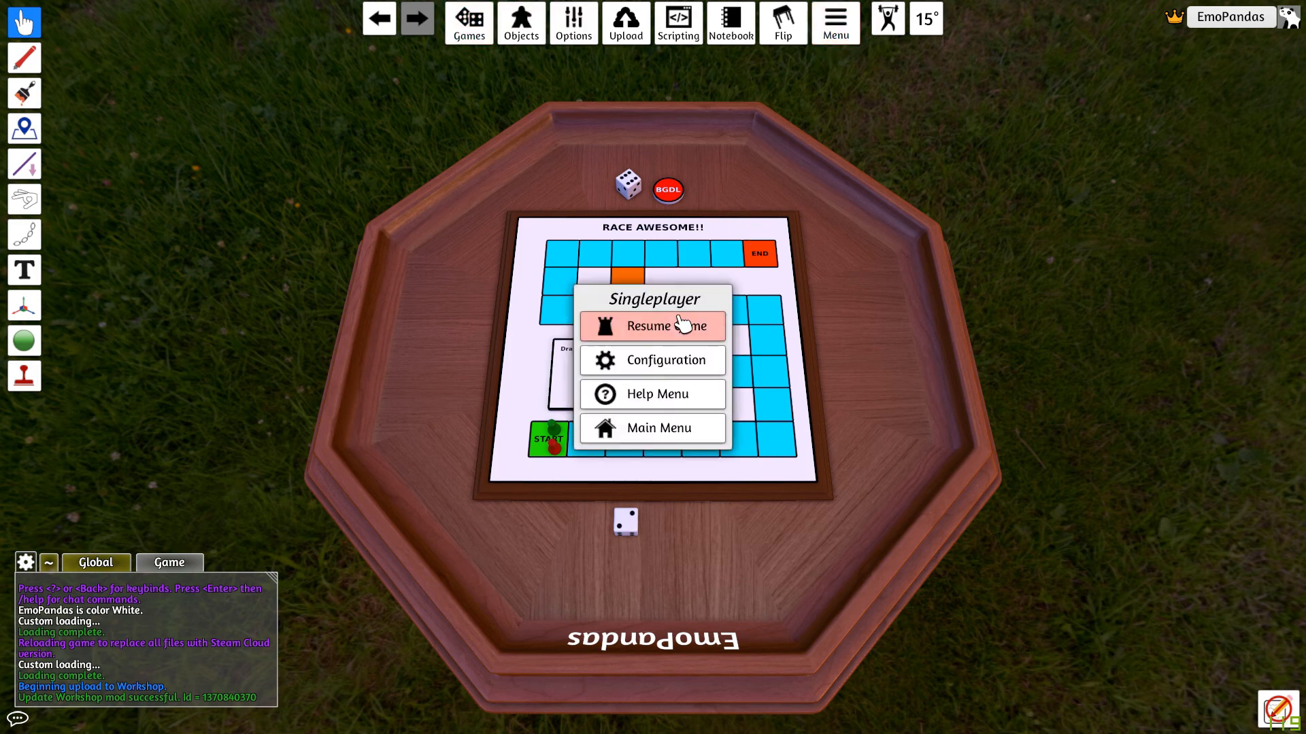
left_click(624, 428)
left_click(611, 389)
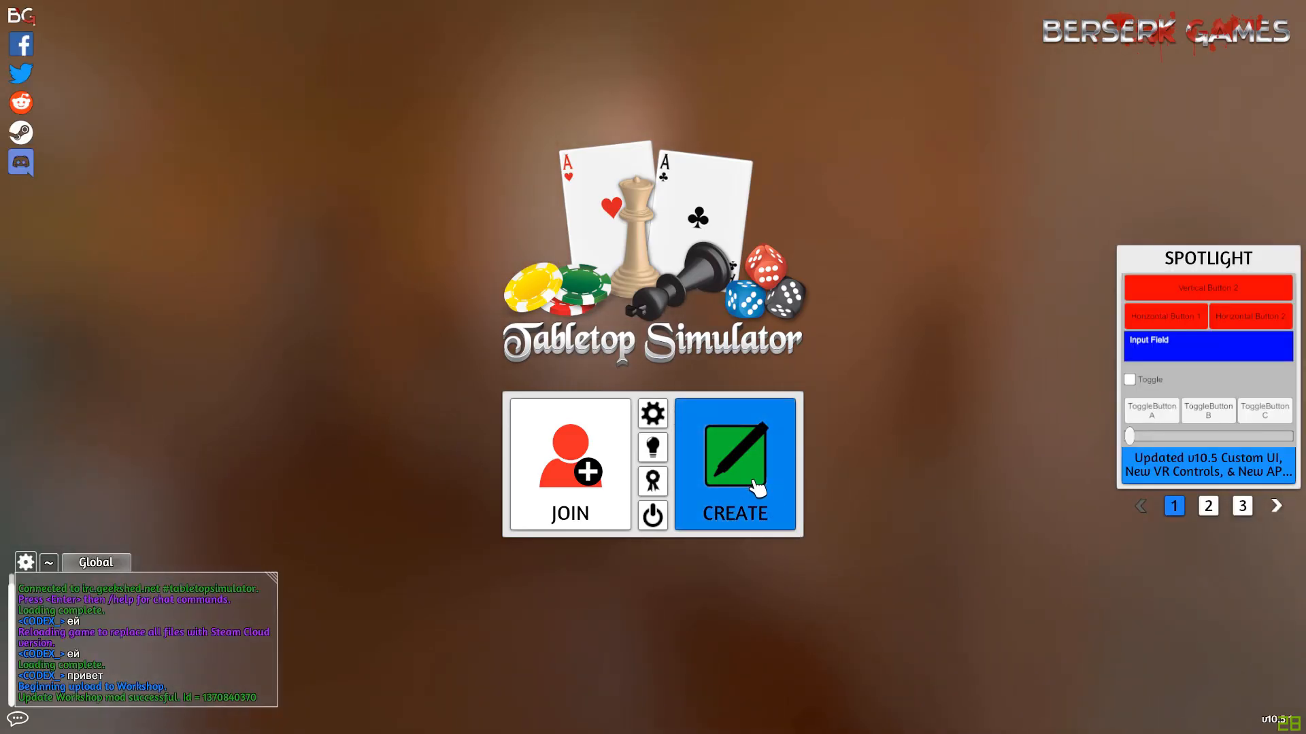
Step: Create a singleplayer game and load BDGL RACE GAME TUT V1 from the Workshop games
left_click(788, 527)
left_click(544, 360)
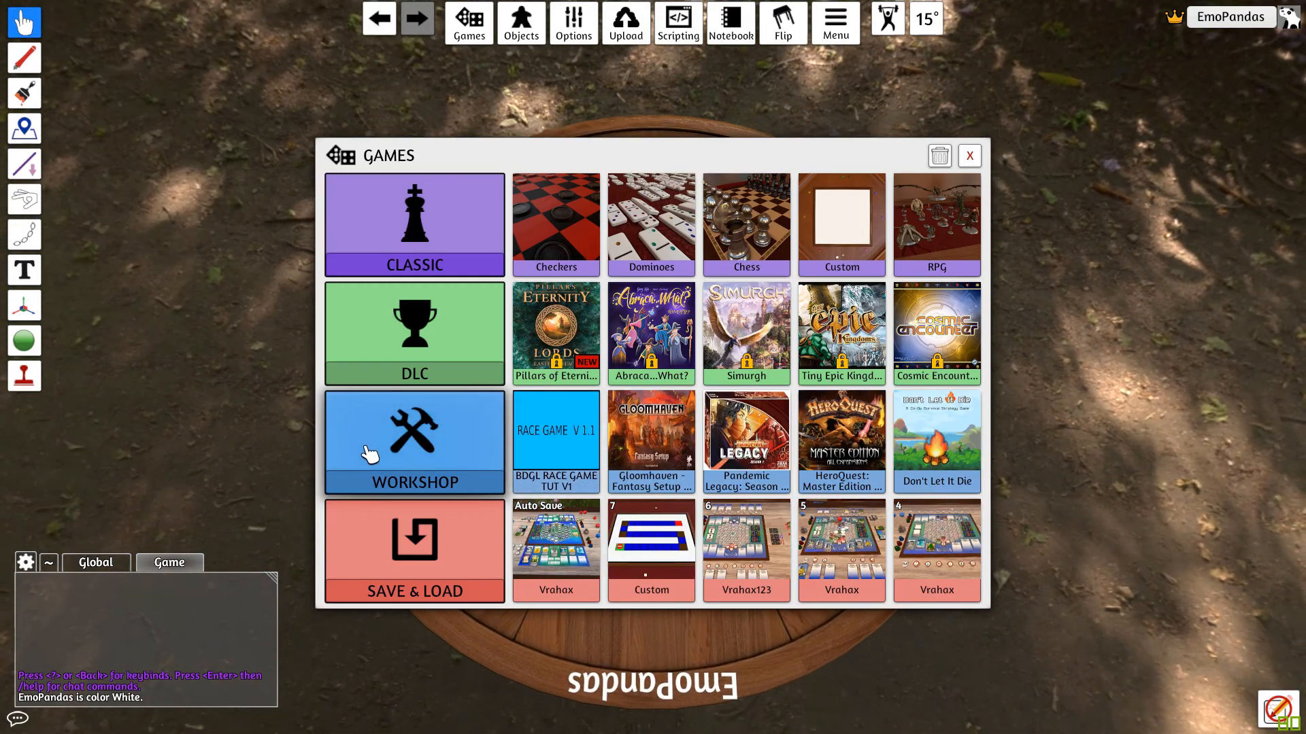
left_click(564, 464)
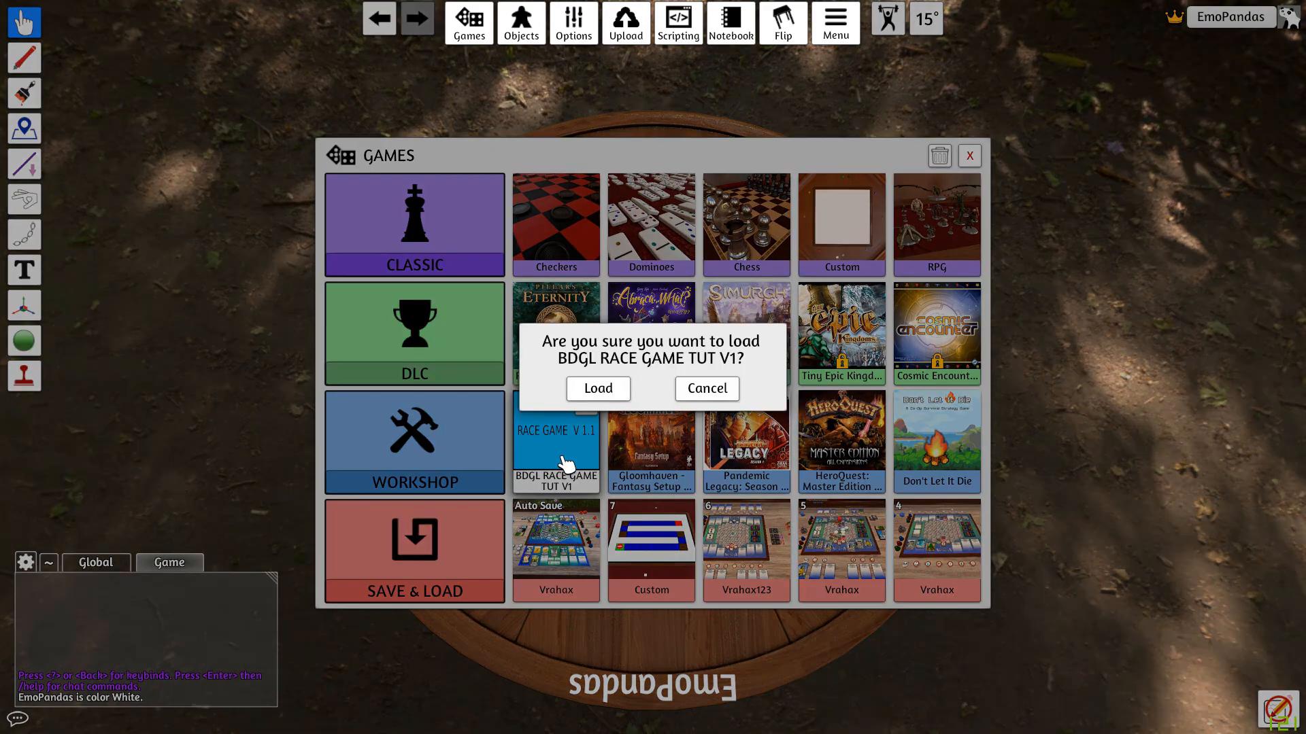
left_click(611, 391)
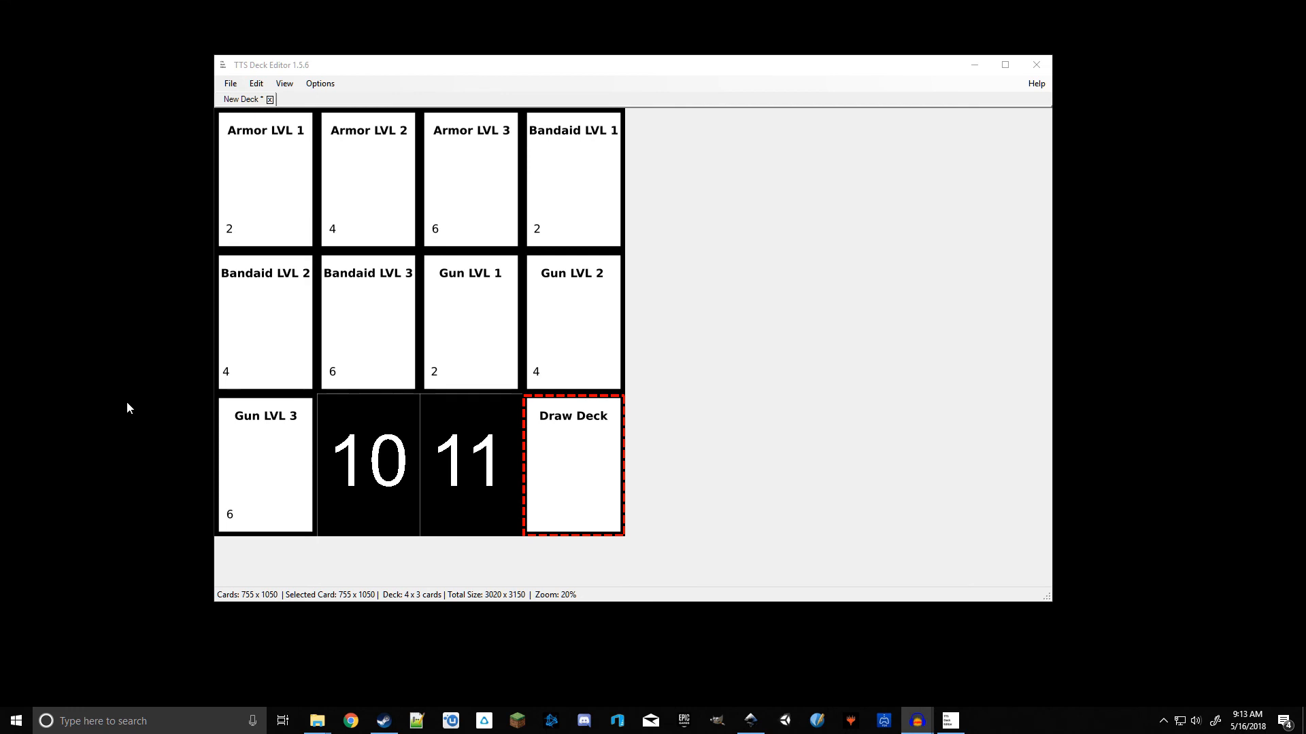
Step: Switch to TTS Deck Editor and save the deck as Fulls set EDIT FILE in the BGDL cards folder
left_click(741, 348)
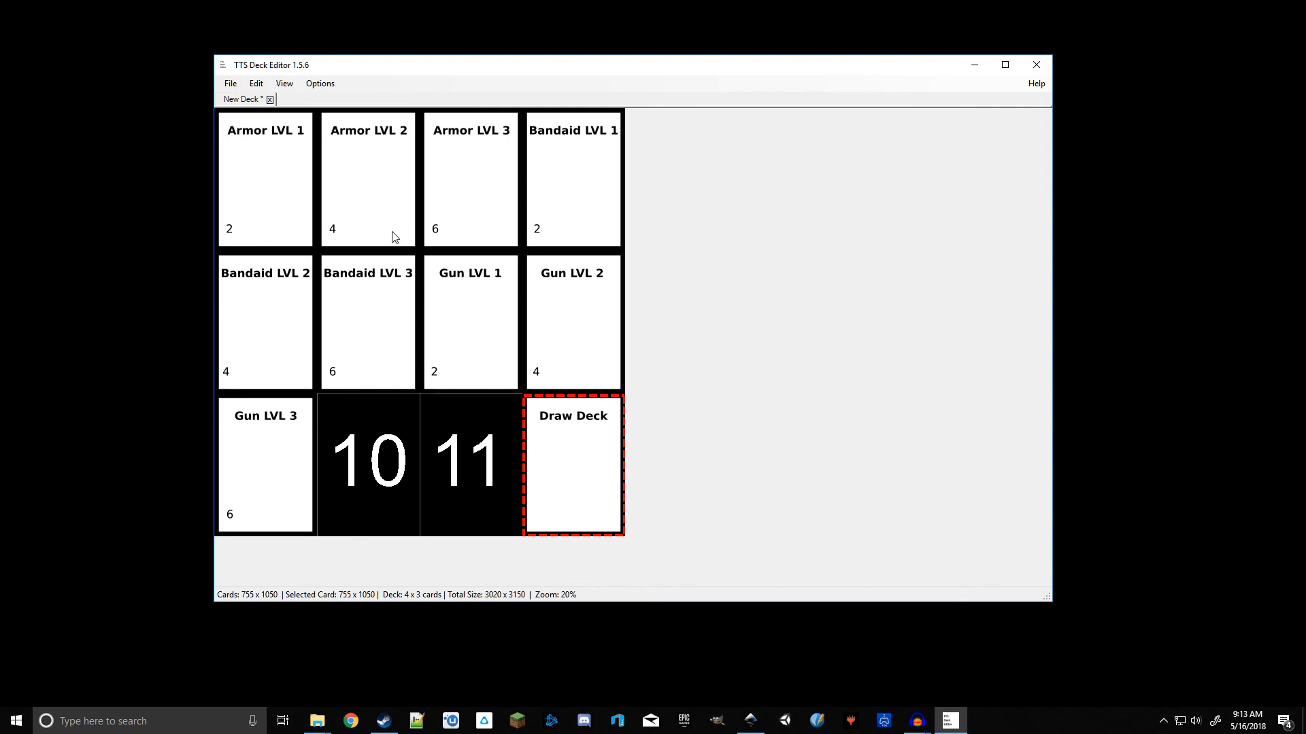
left_click(231, 84)
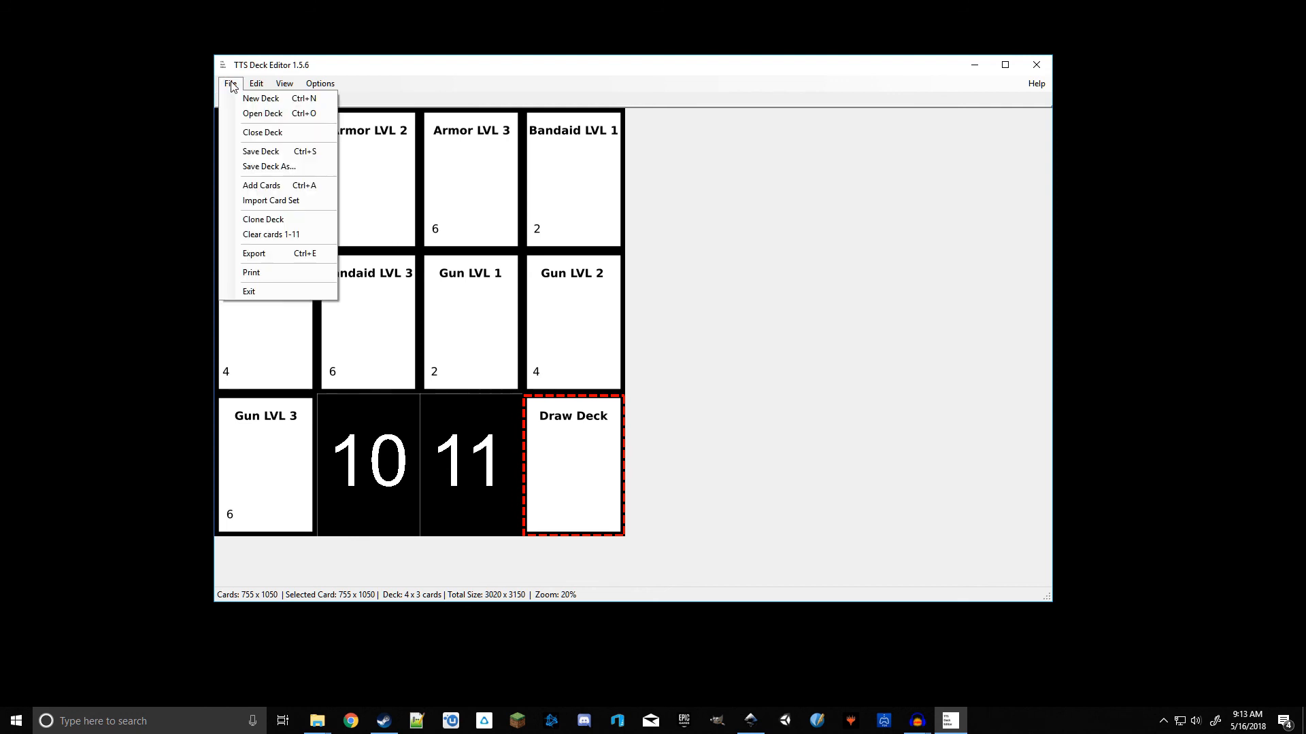
left_click(297, 168)
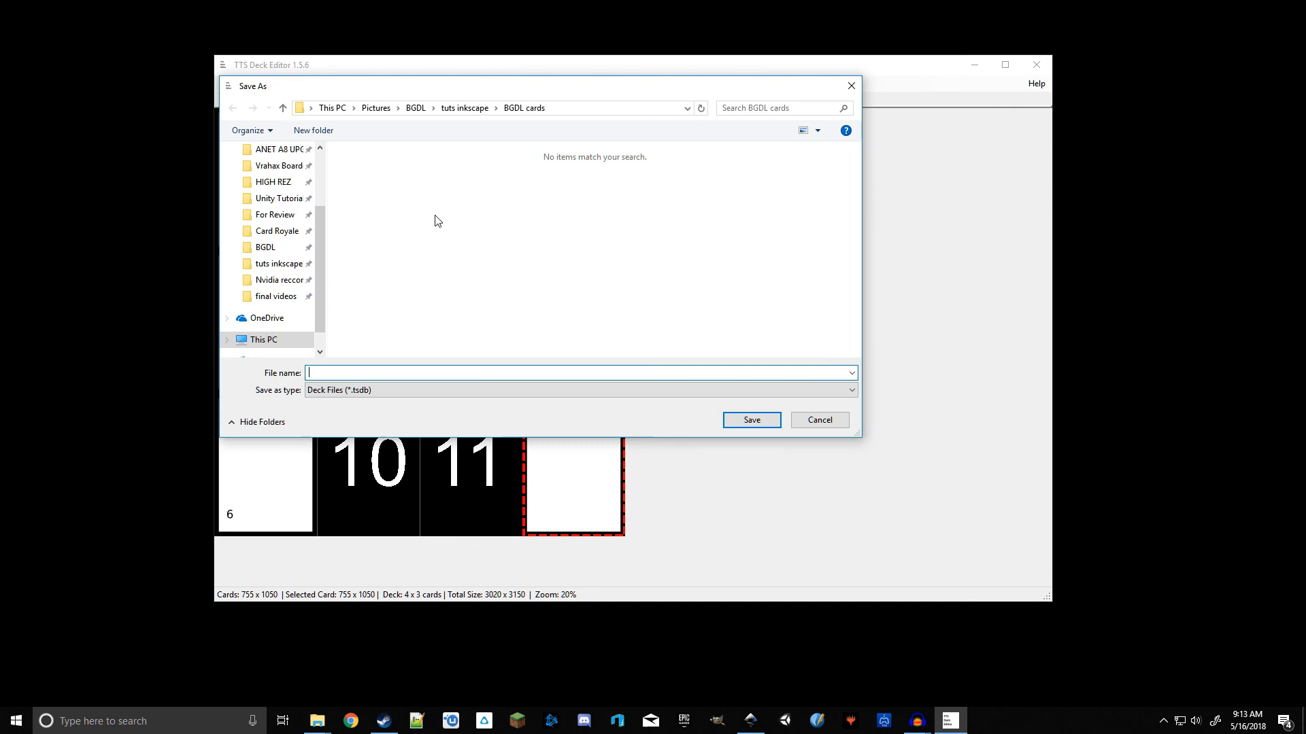
left_click(268, 264)
double_click(378, 180)
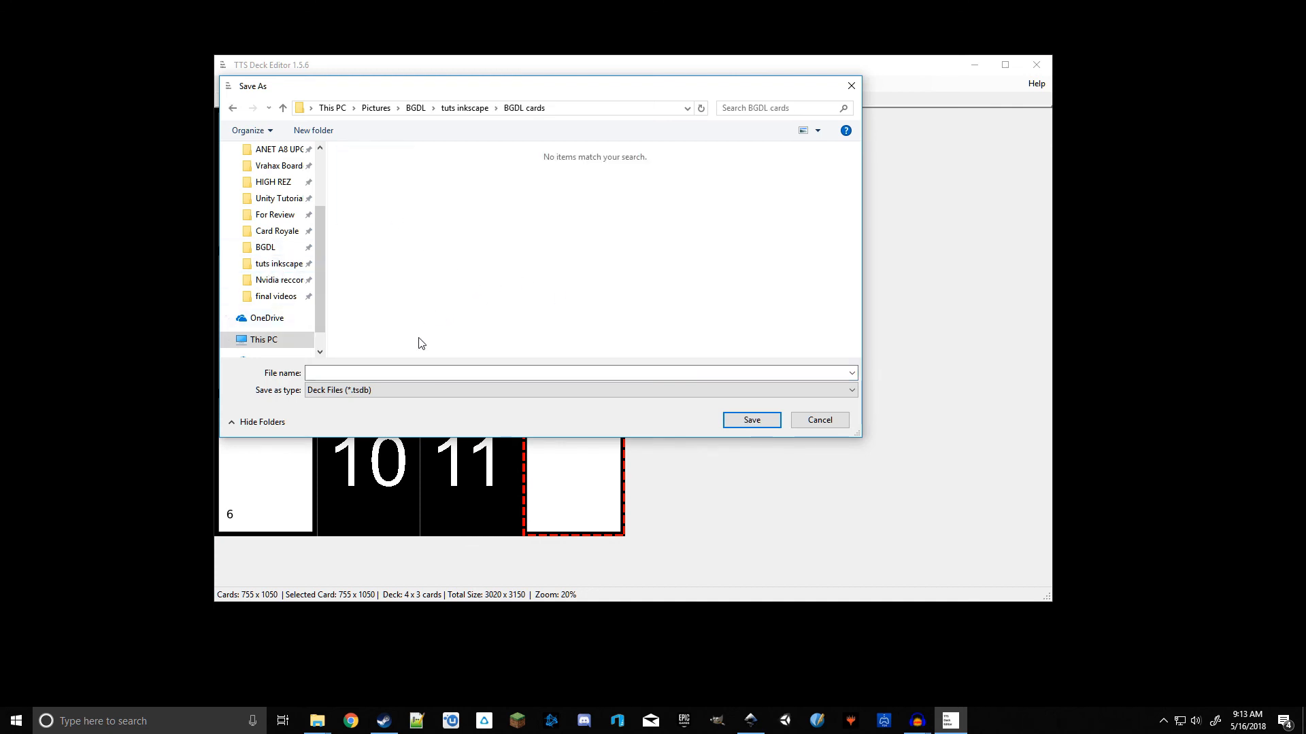
left_click(356, 373)
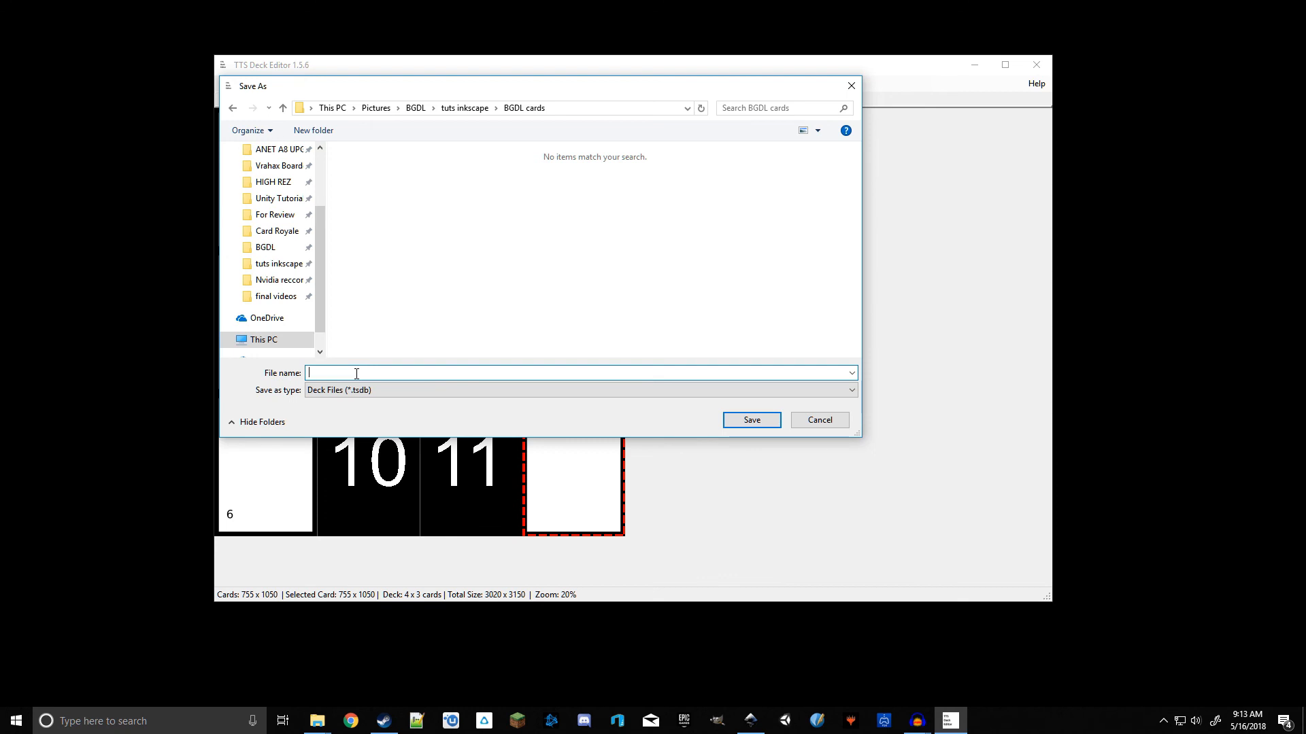
type("Fulls set EDIT FILE")
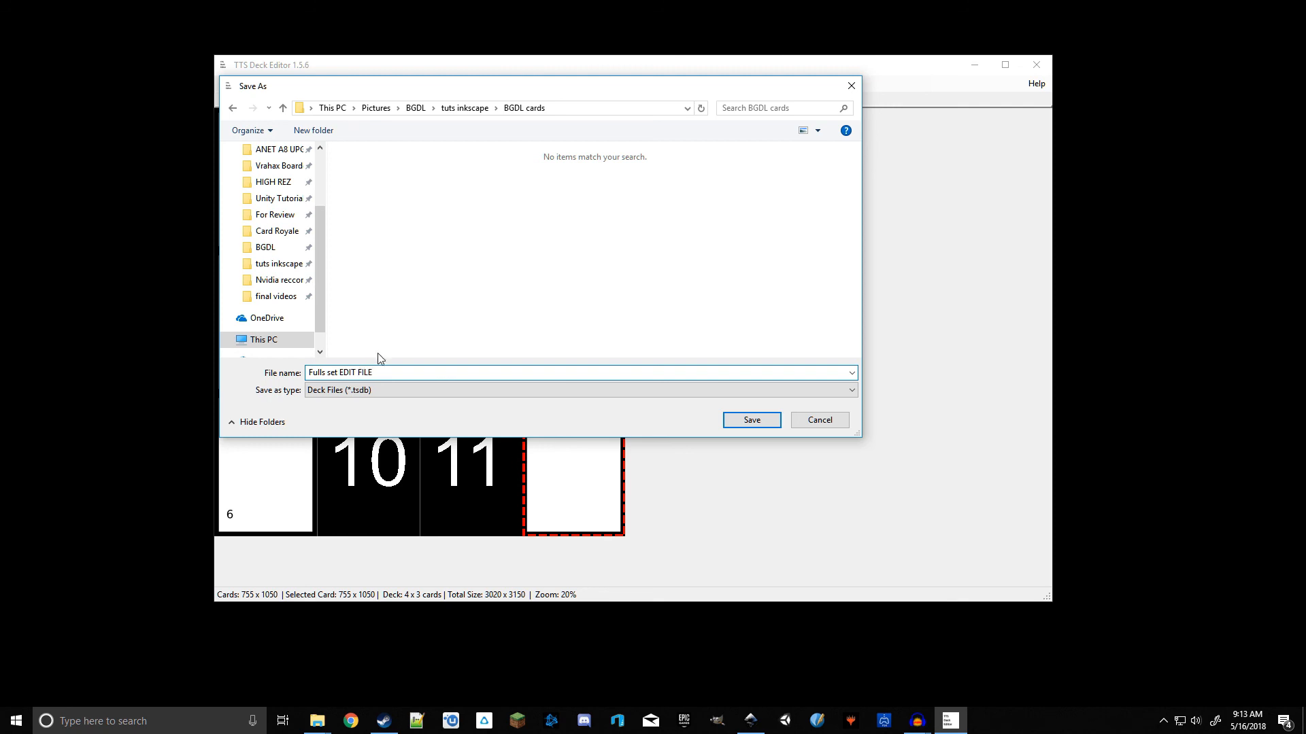